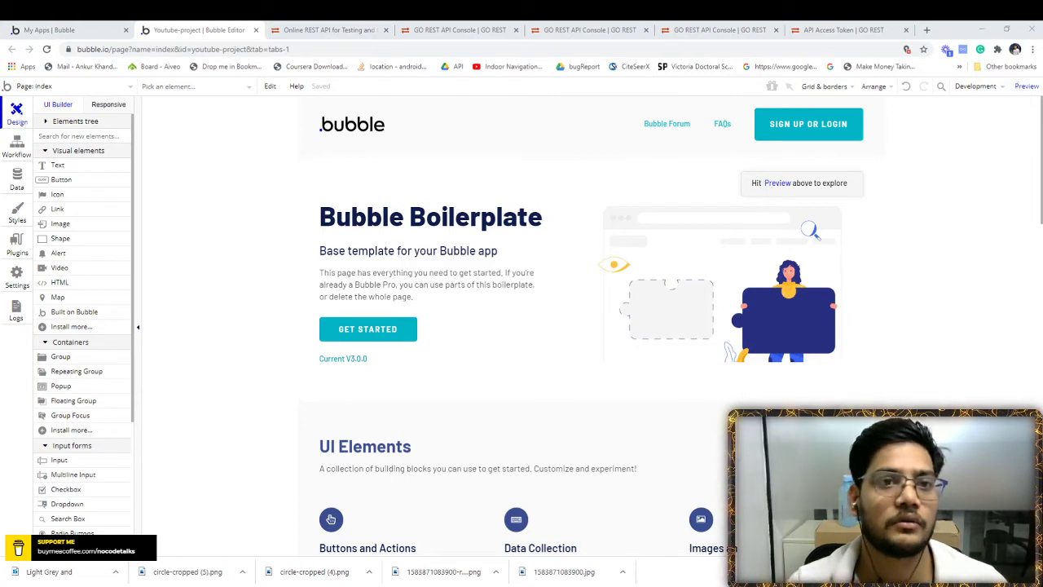
- Leave the Youtube-project editor for the GoREST REST API browser tab
left_click(324, 30)
- In the GoREST console, inspect the users endpoint API URL and the authorization header value
left_click(432, 30)
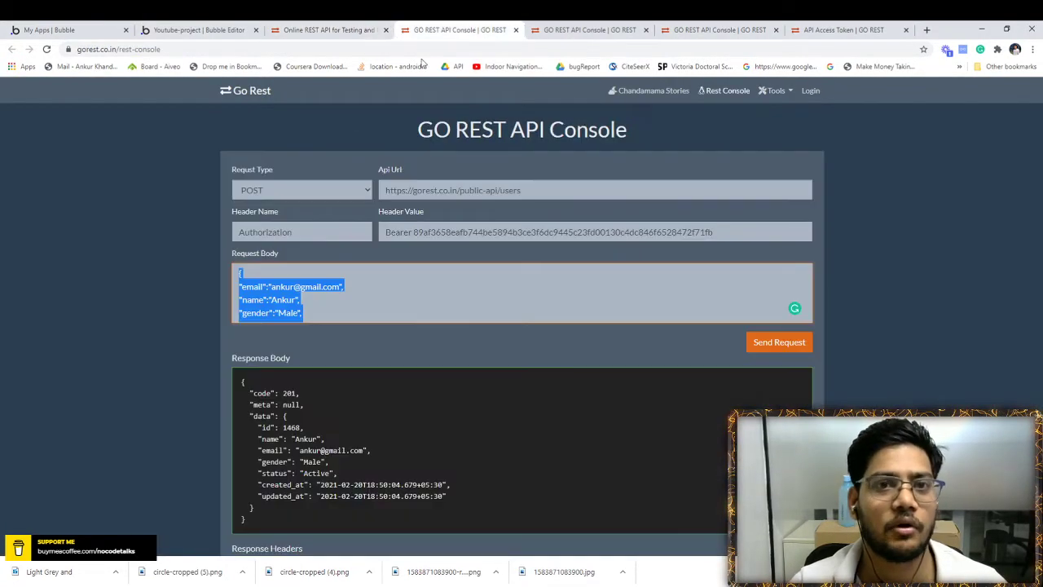
left_click(195, 248)
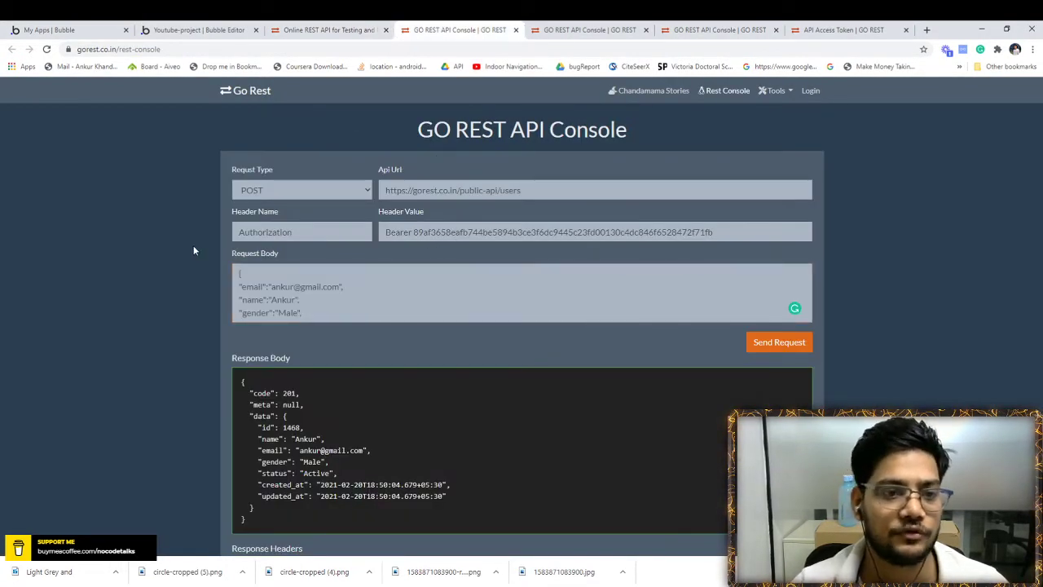
scroll(221, 309, "down", 1)
scroll(221, 309, "up", 1)
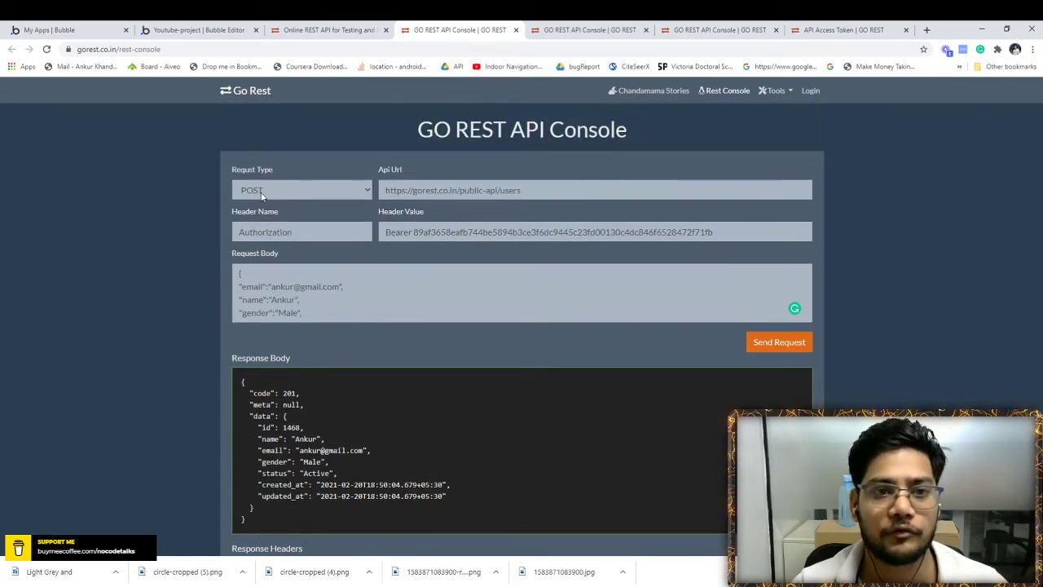
triple_click(443, 190)
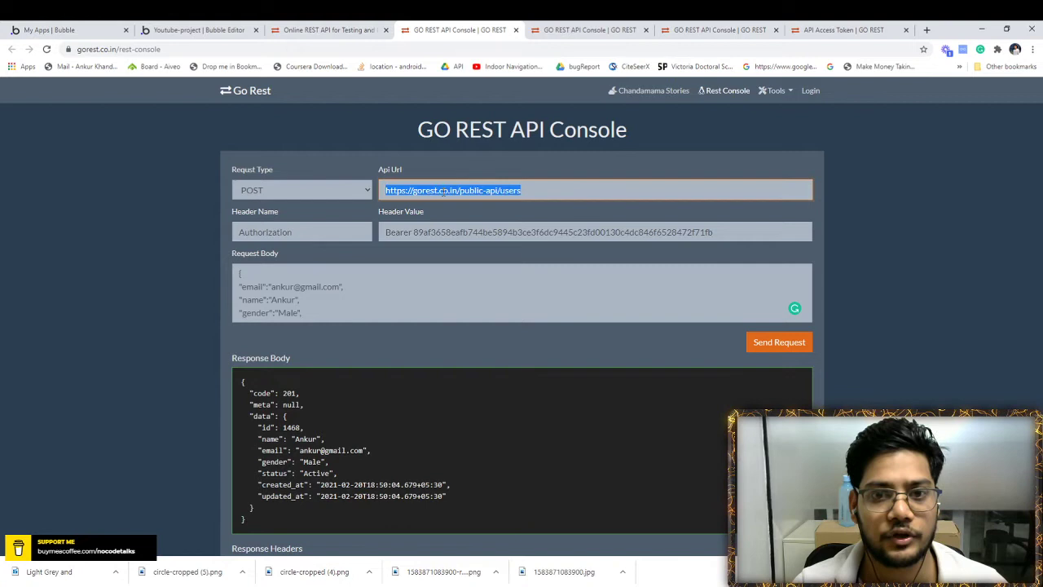
left_click(407, 232)
scroll(269, 269, "down", 1)
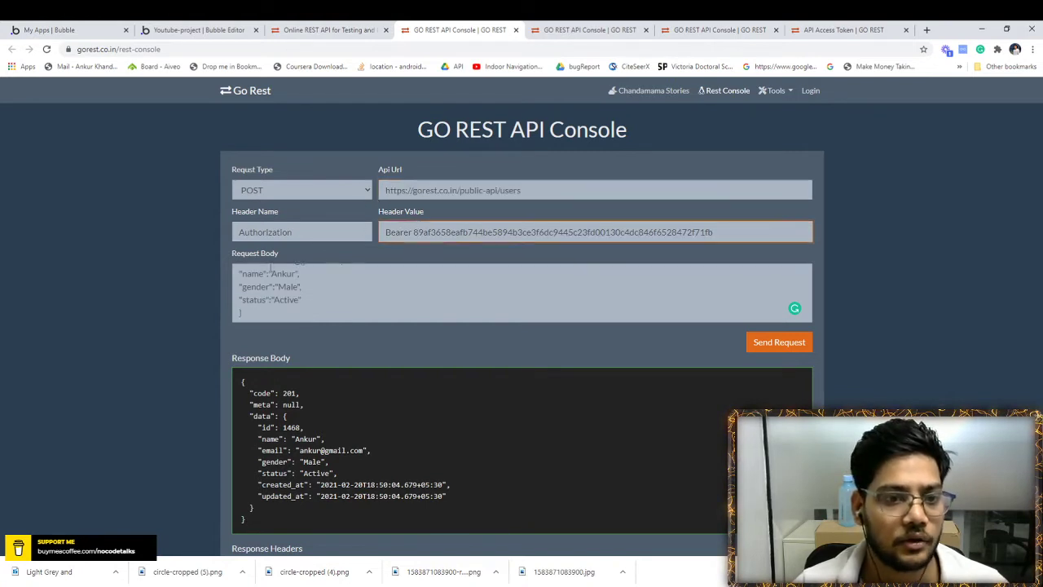
scroll(299, 330, "down", 2)
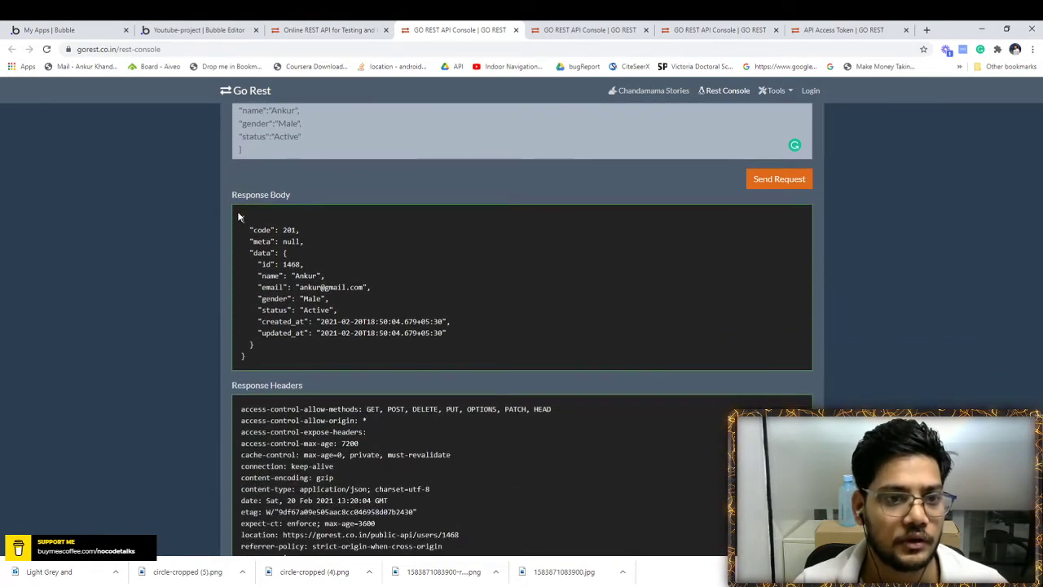
- Review the response JSON with id 1468 and the request body, then return to Bubble's My apps
left_click_drag(238, 215, 259, 356)
left_click(274, 353)
scroll(275, 283, "up", 2)
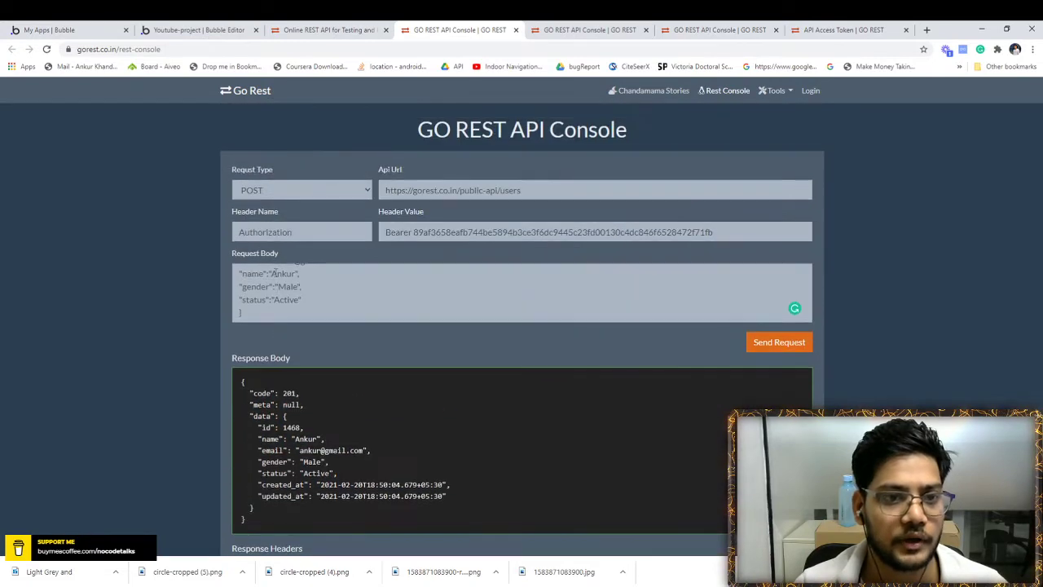
left_click(274, 275)
scroll(273, 294, "up", 1)
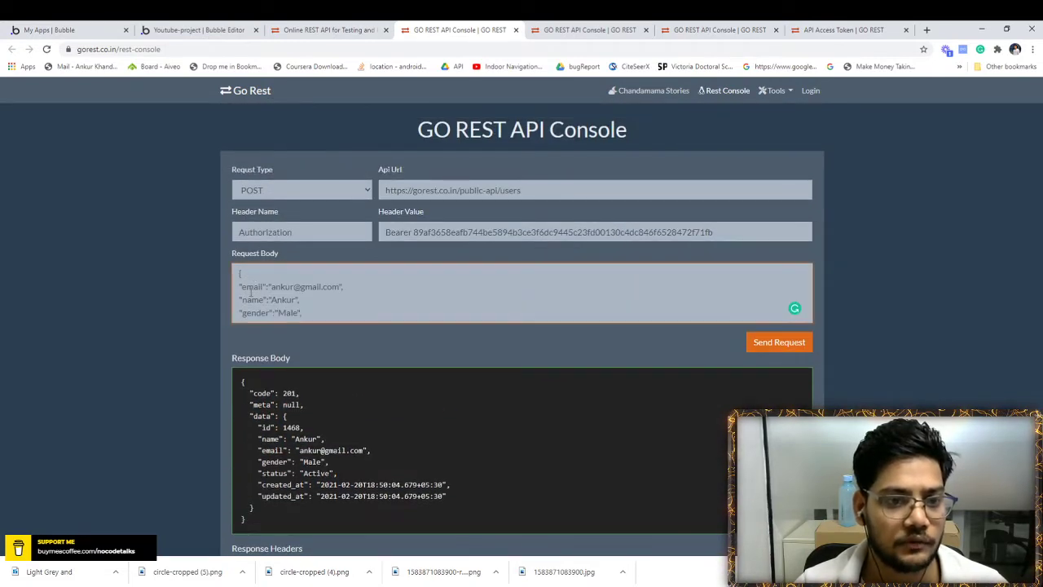
scroll(240, 294, "down", 1)
left_click(196, 29)
left_click(65, 29)
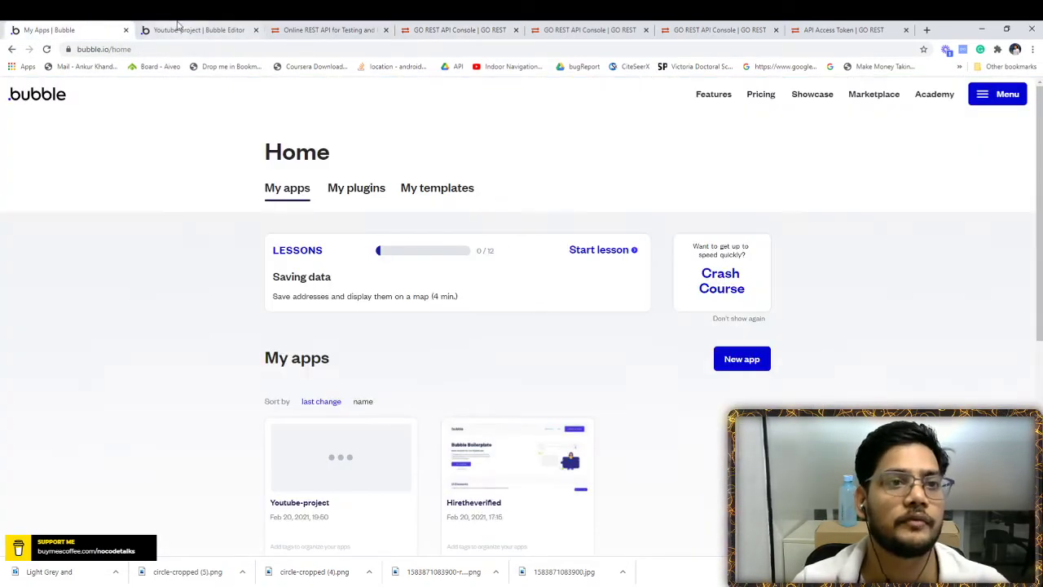
- Create a blank page named 'registration' in the Youtube-project app
left_click(178, 29)
left_click(59, 86)
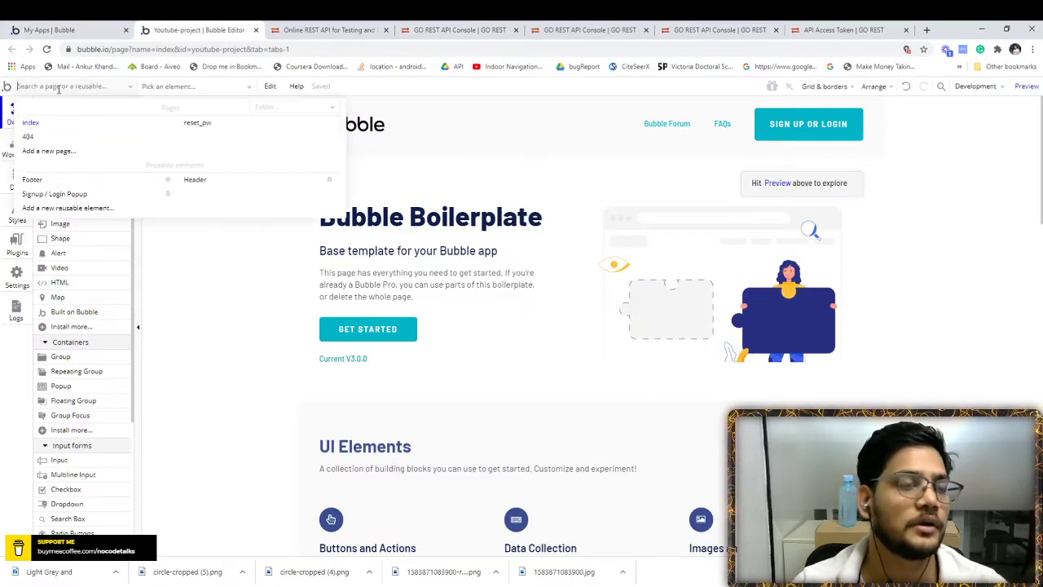
left_click(61, 151)
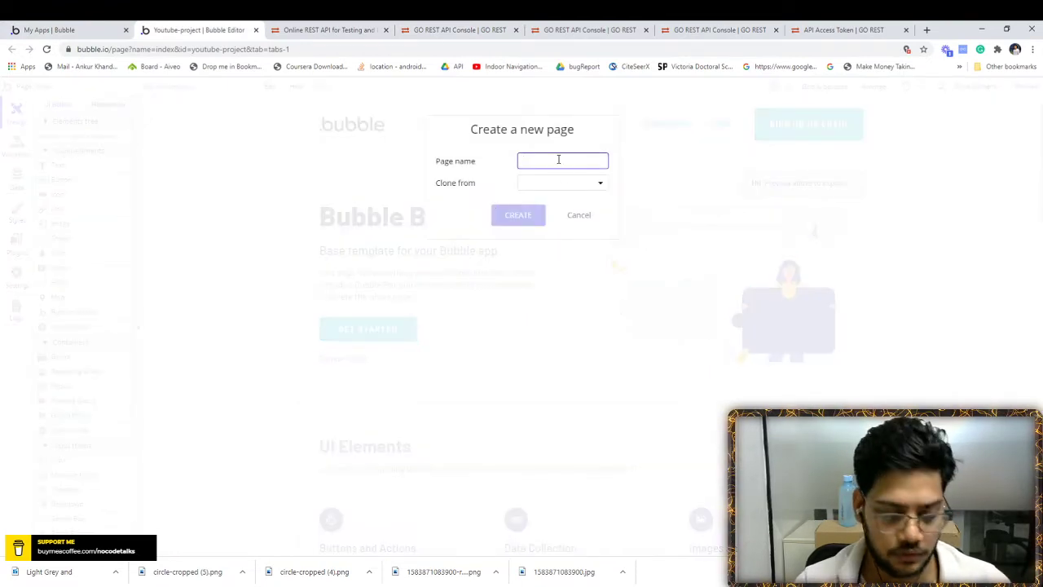
type("registr")
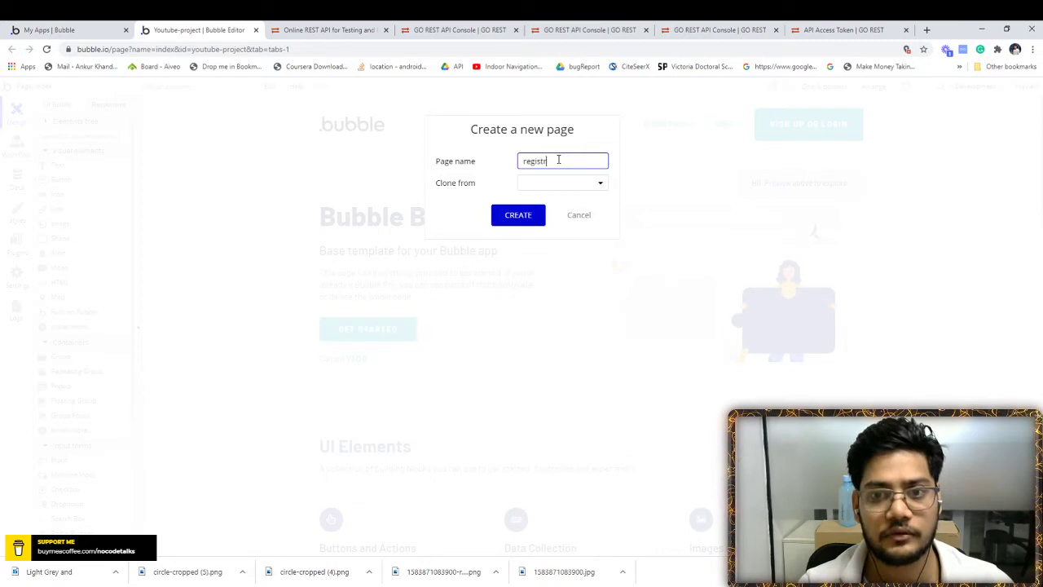
type("ation")
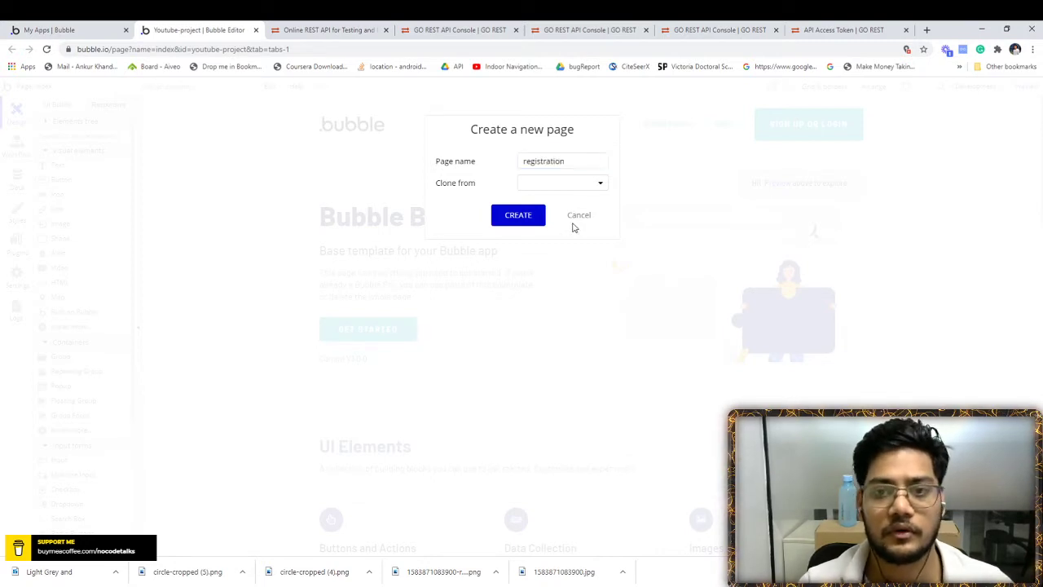
left_click(515, 218)
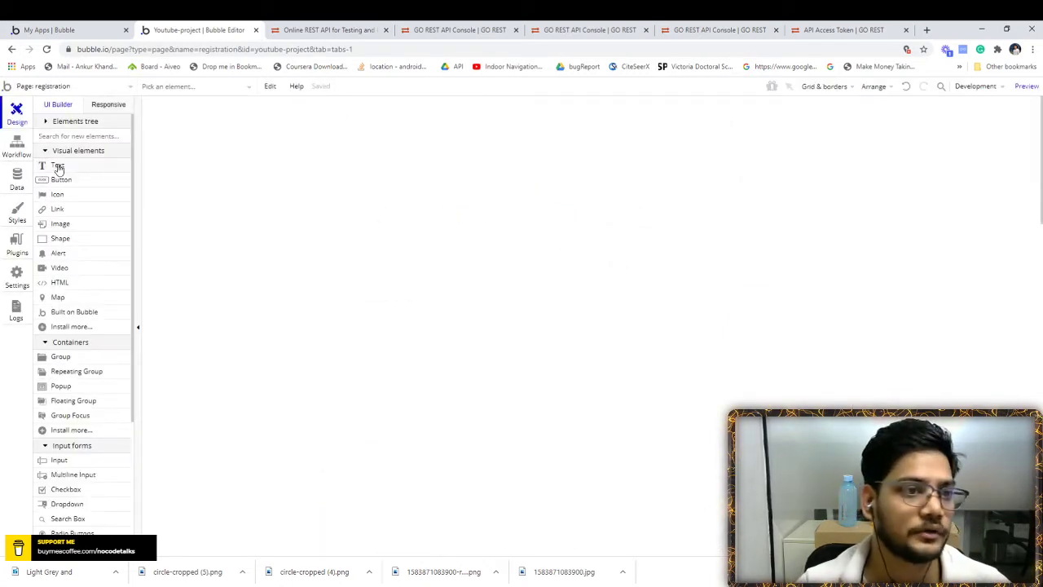
- Draw an input near the page top with placeholder 'Enter Name'
scroll(67, 359, "down", 1)
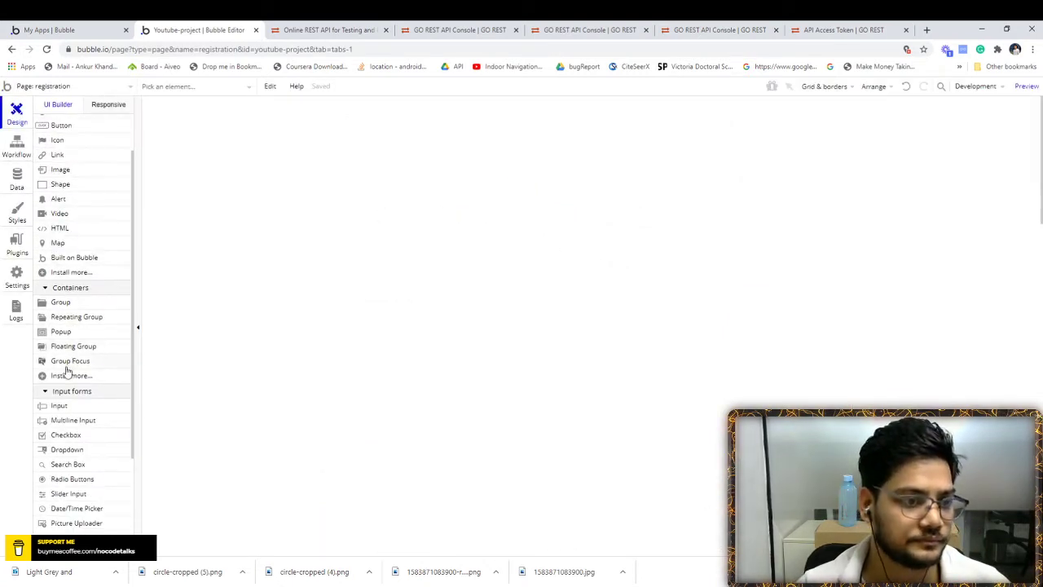
left_click(61, 406)
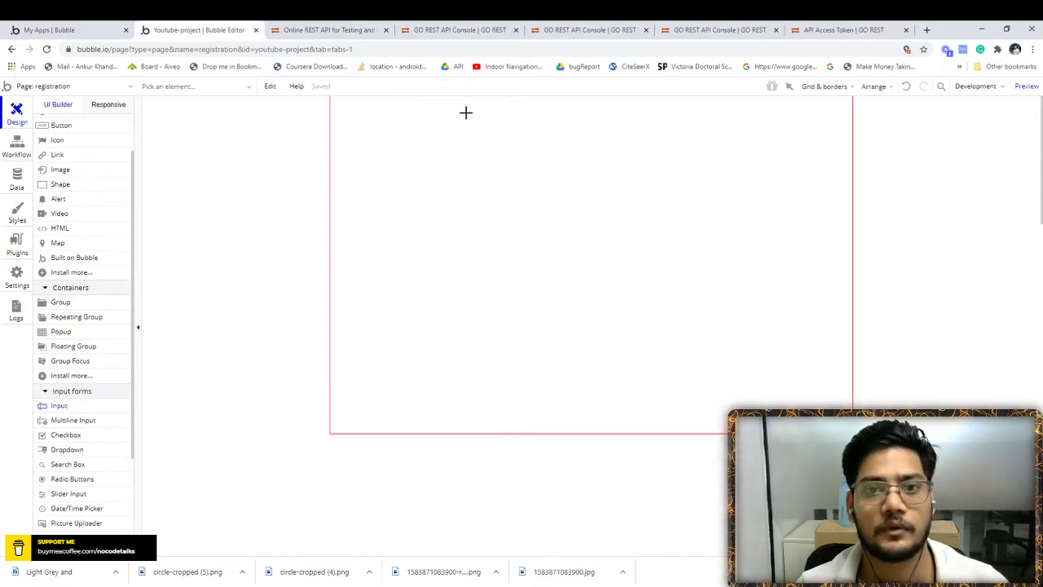
left_click_drag(466, 114, 704, 139)
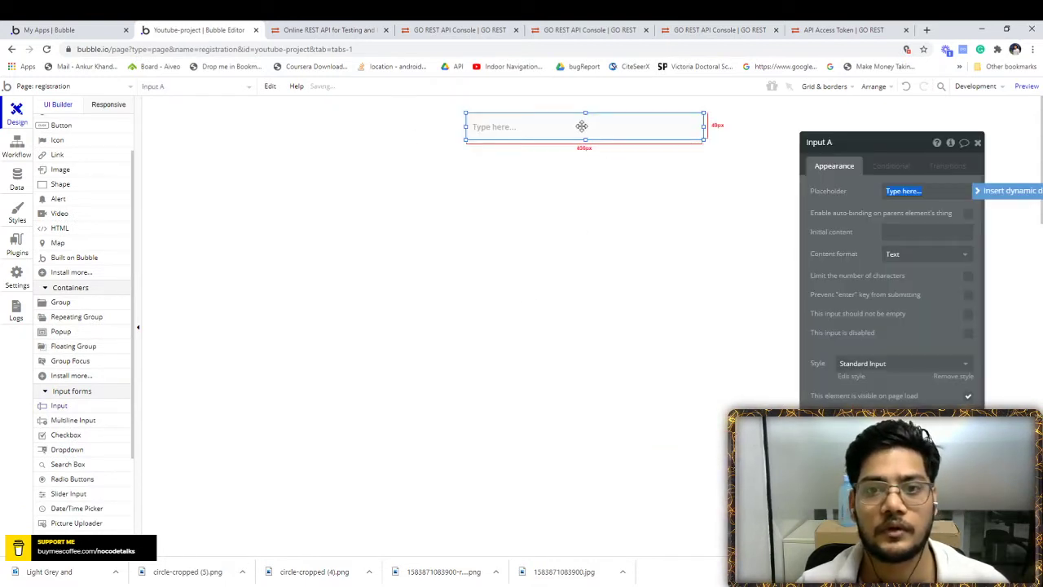
type("F")
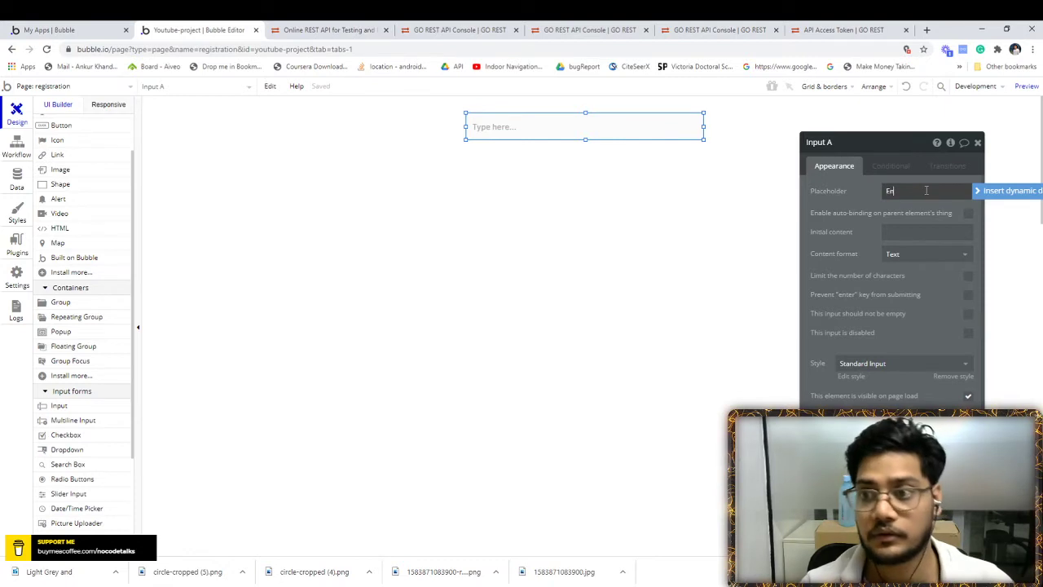
type("nter Name")
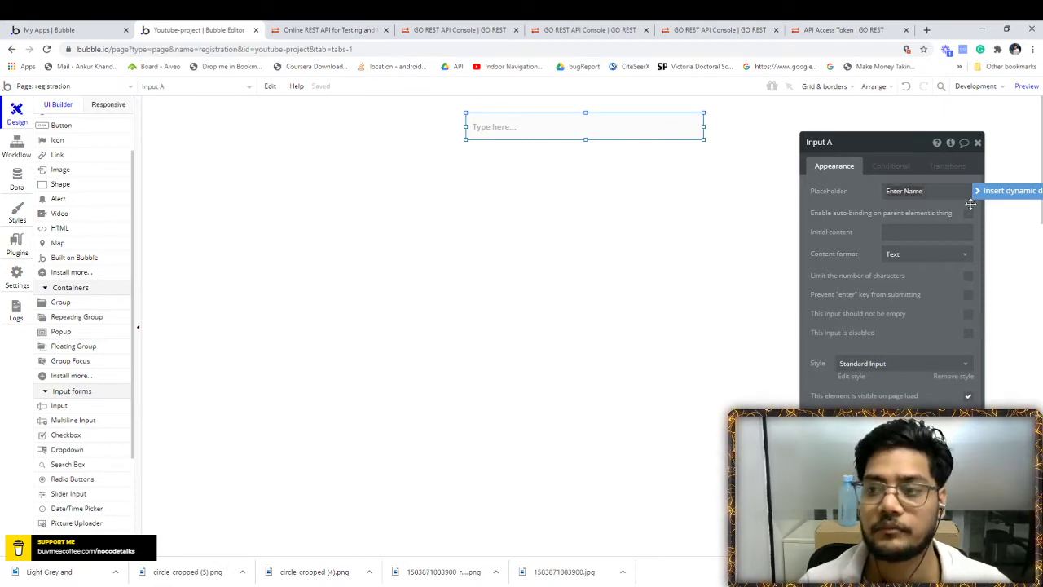
left_click(978, 143)
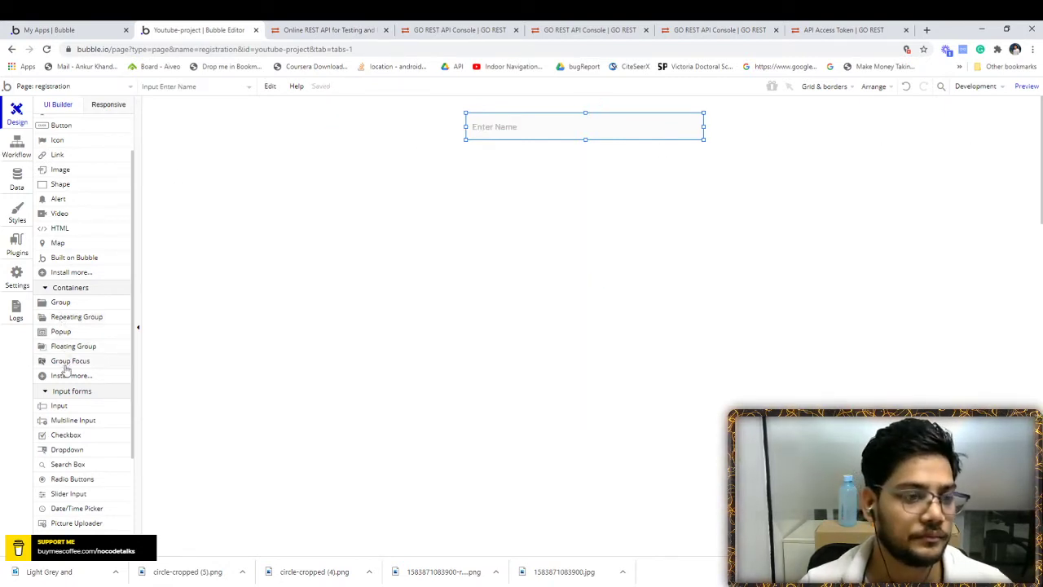
- Add a second input below it with placeholder 'Enter Email' and Email content format
left_click(61, 407)
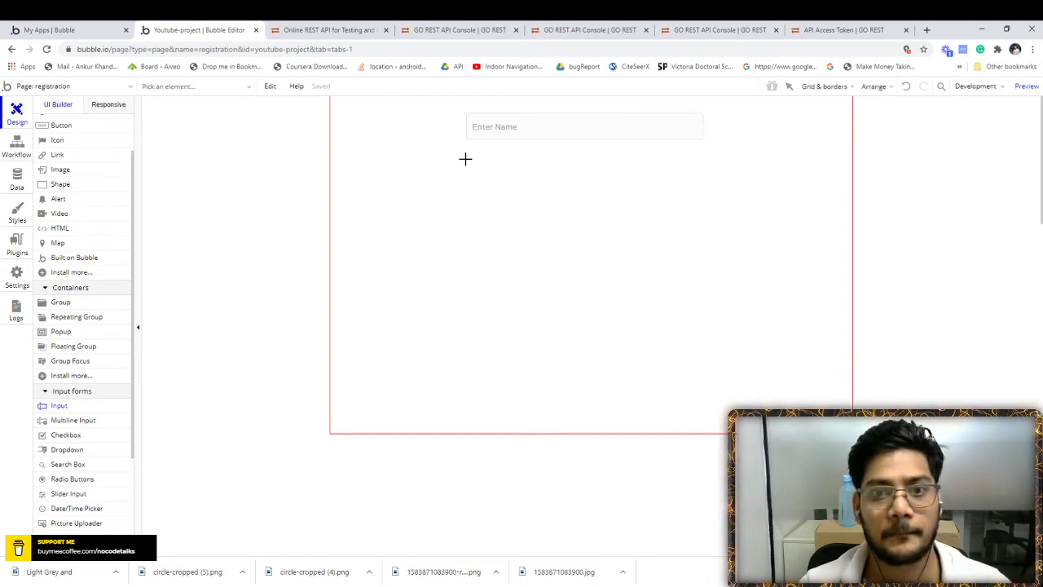
left_click_drag(467, 161, 702, 190)
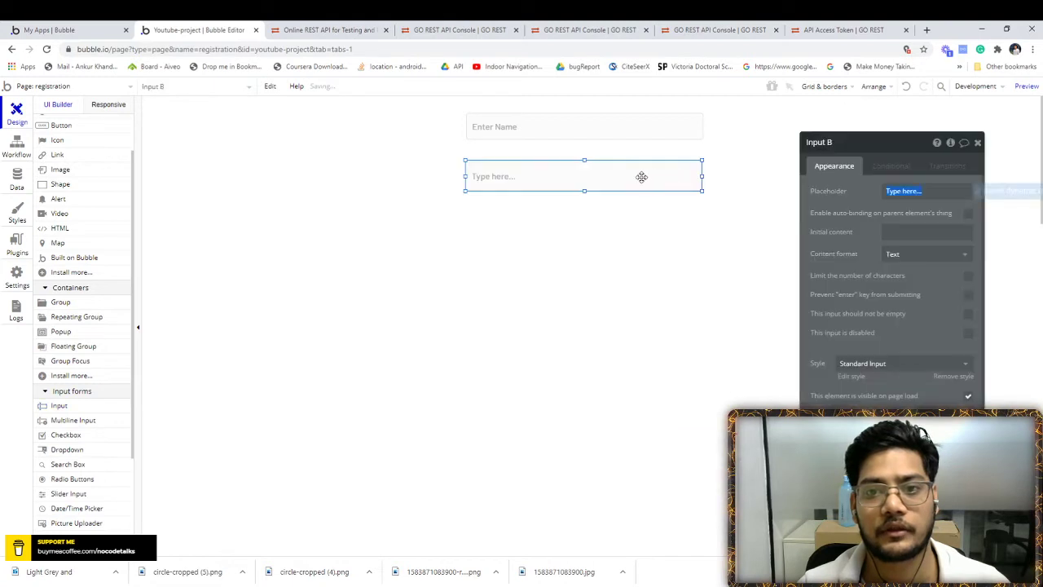
left_click(941, 190)
type("Enter")
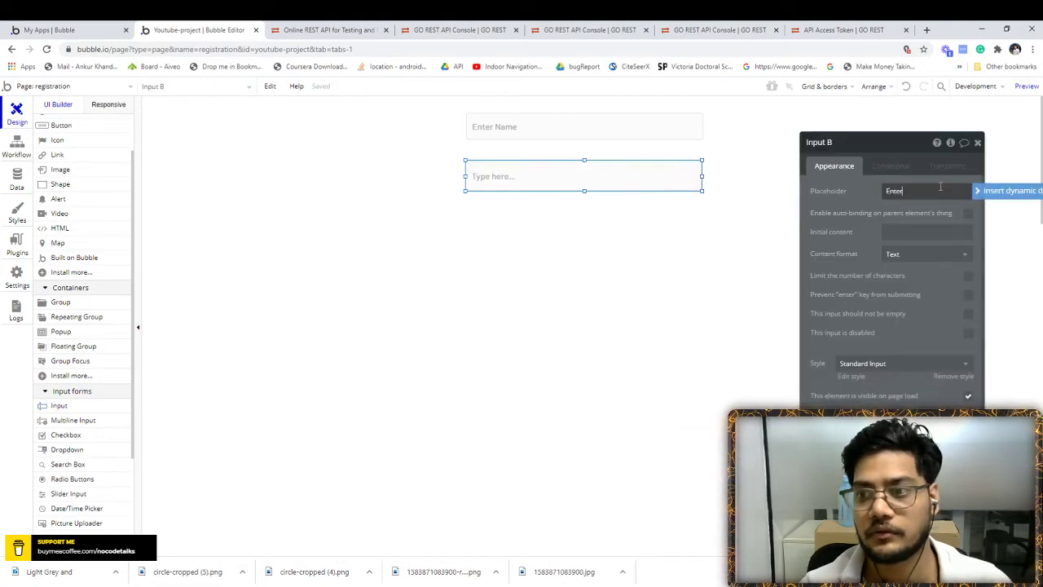
type(" Email")
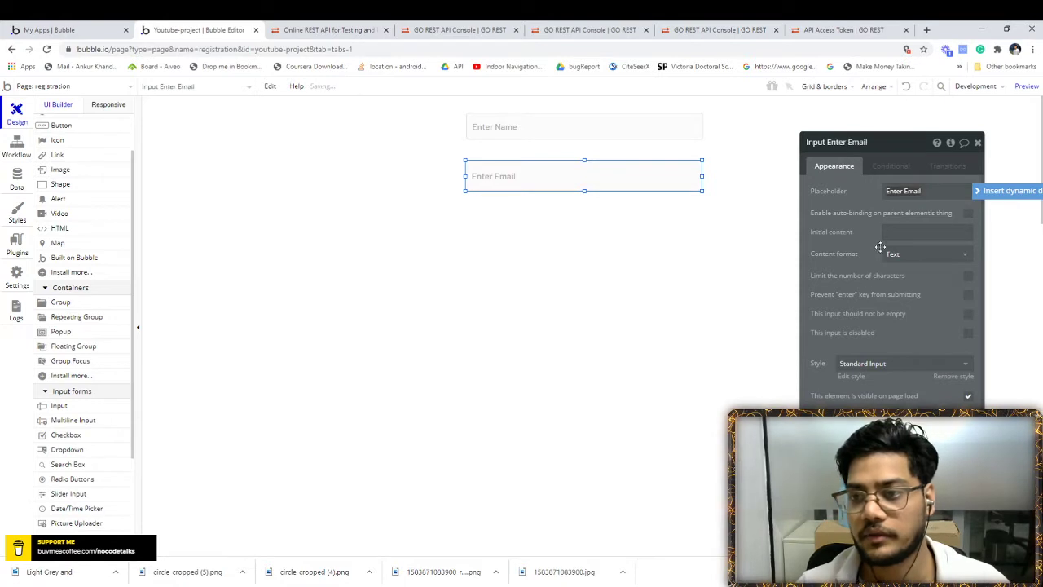
left_click(922, 254)
left_click(897, 287)
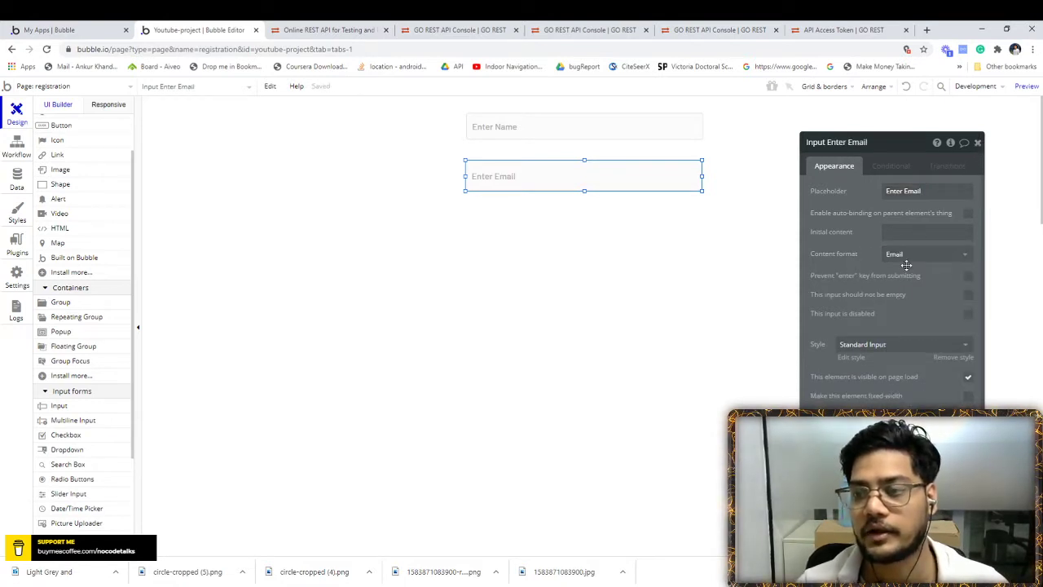
left_click(978, 143)
- Recheck the Enter Name input's settings and draw a third input below Enter Email
left_click(534, 134)
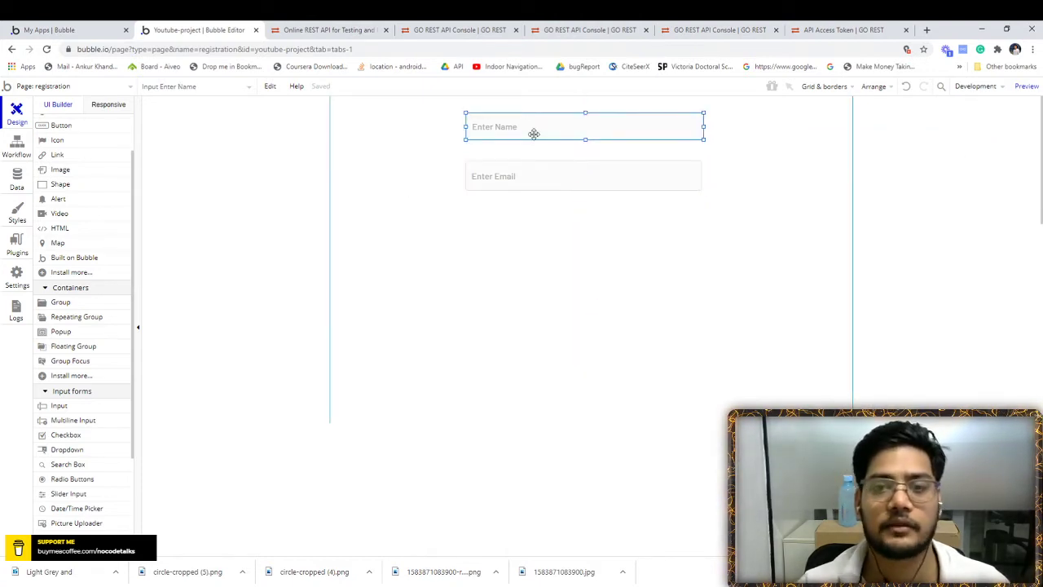
double_click(533, 134)
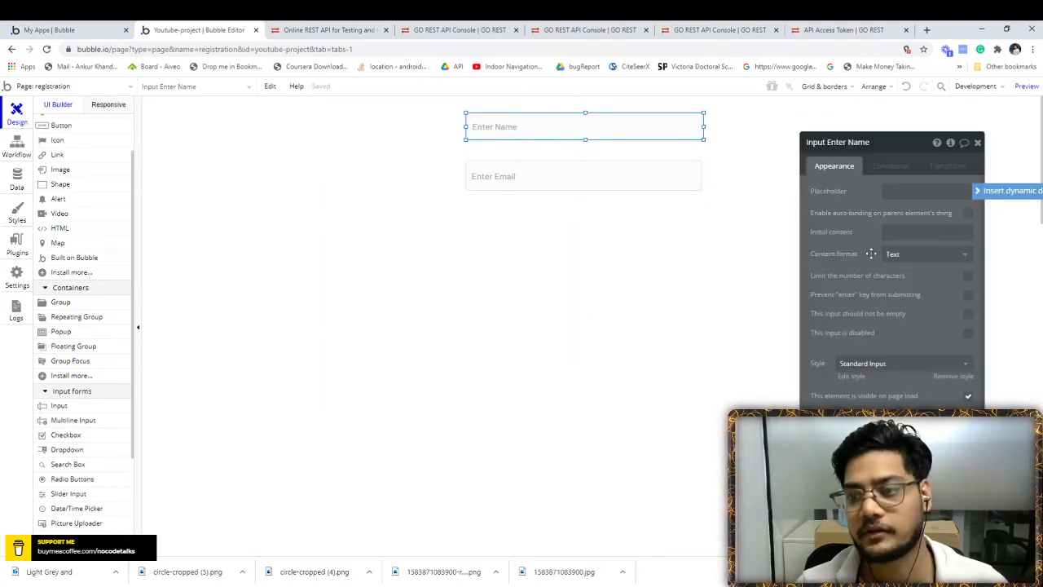
left_click(978, 142)
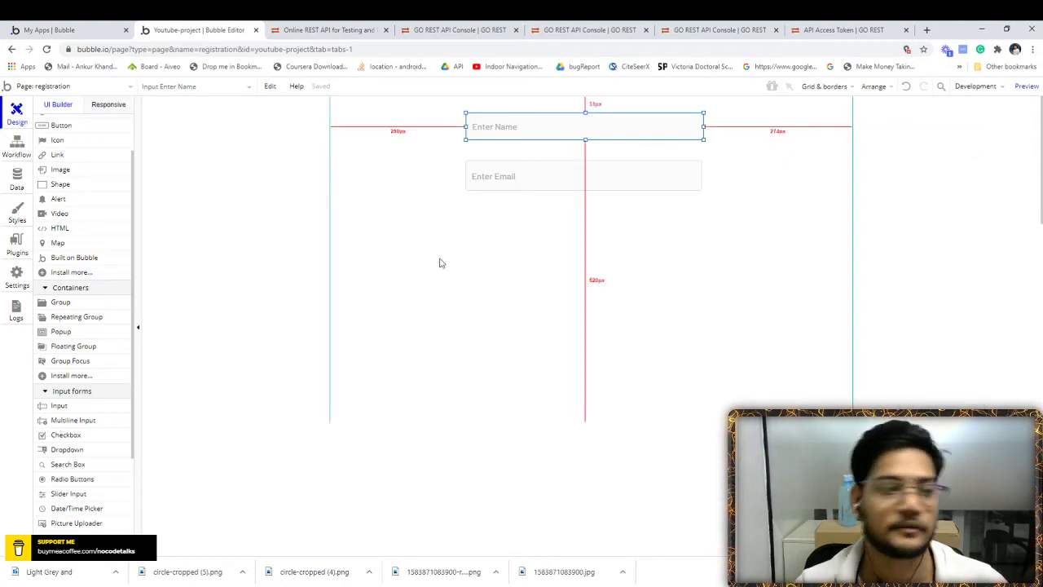
left_click(70, 407)
left_click_drag(468, 216, 702, 244)
- Check the request body fields in the GoREST console and return to the editor
left_click(326, 30)
left_click(417, 31)
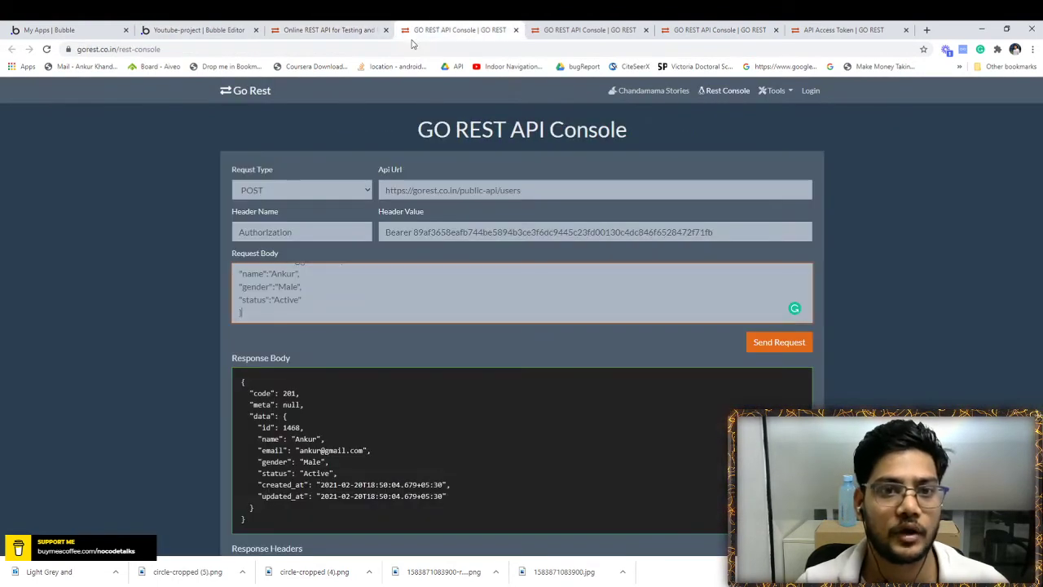
left_click(211, 30)
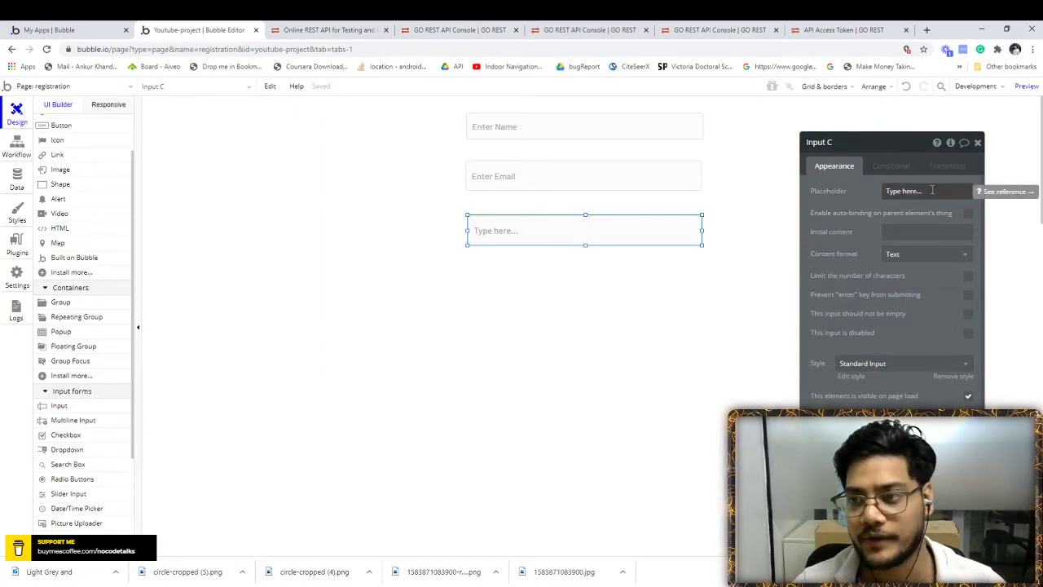
- Give the third input placeholder 'Enter Gender' and add a fourth input with placeholder 'Enter Status'
triple_click(933, 190)
type("F")
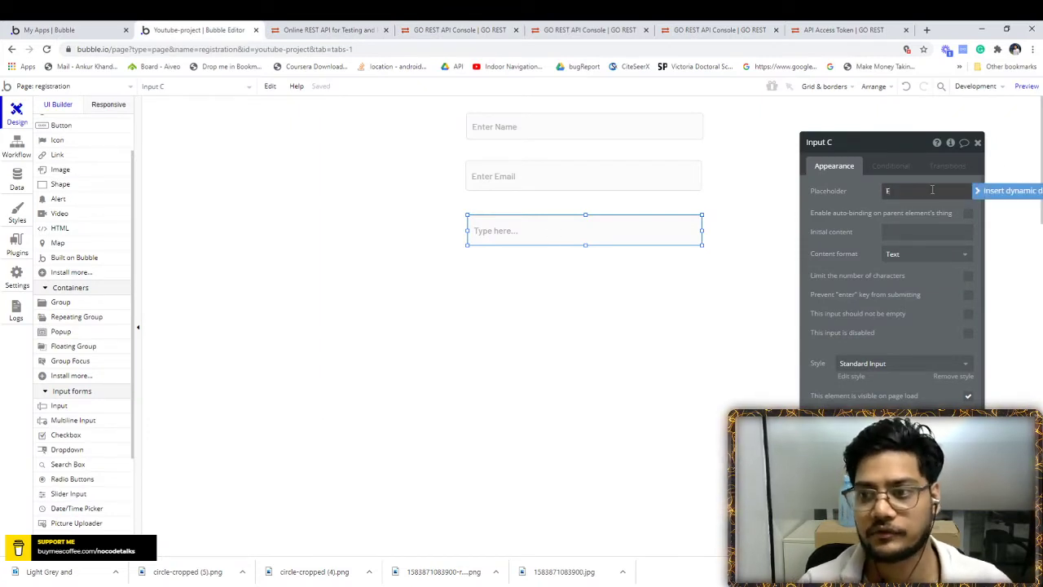
type("nter Gende")
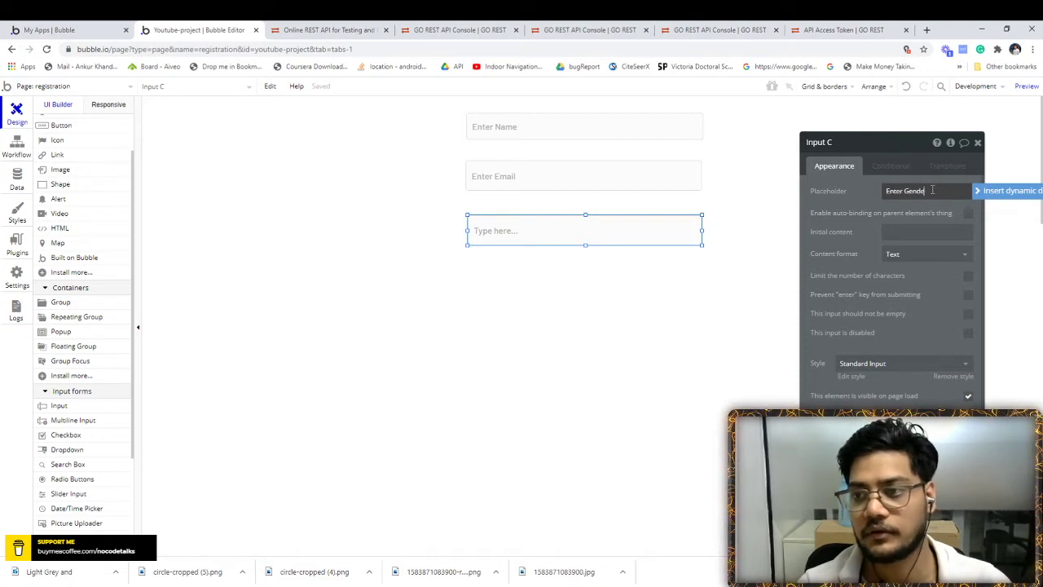
type("r")
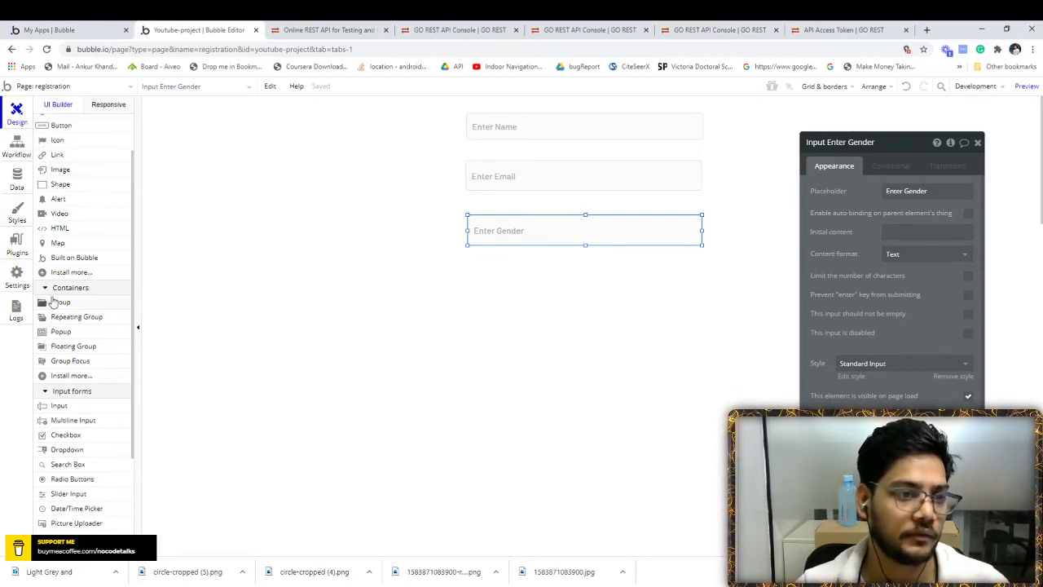
left_click(69, 408)
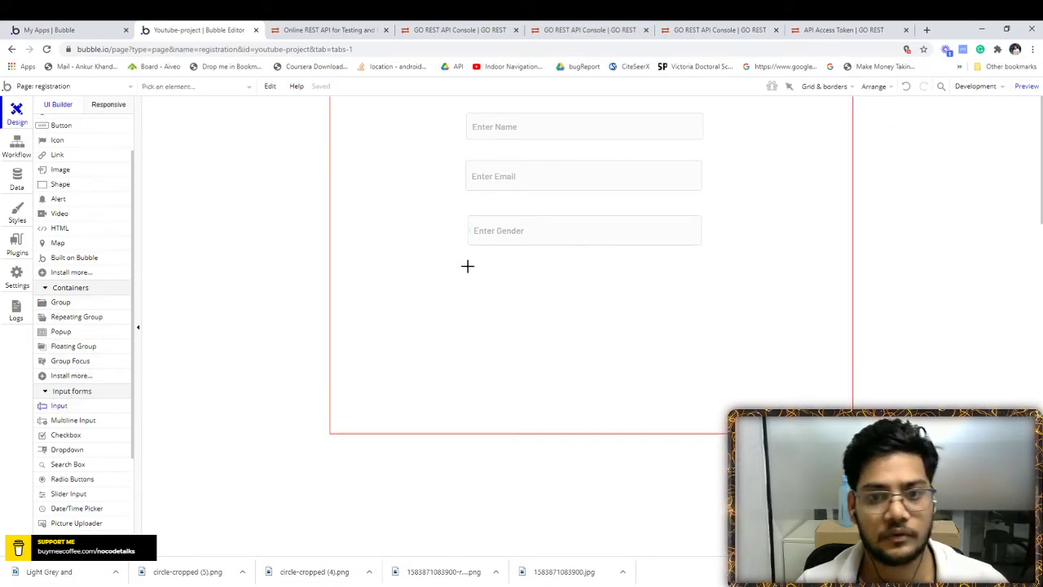
mouse_move(465, 266)
left_mouse_down()
mouse_move(612, 303)
mouse_move(701, 298)
left_mouse_up()
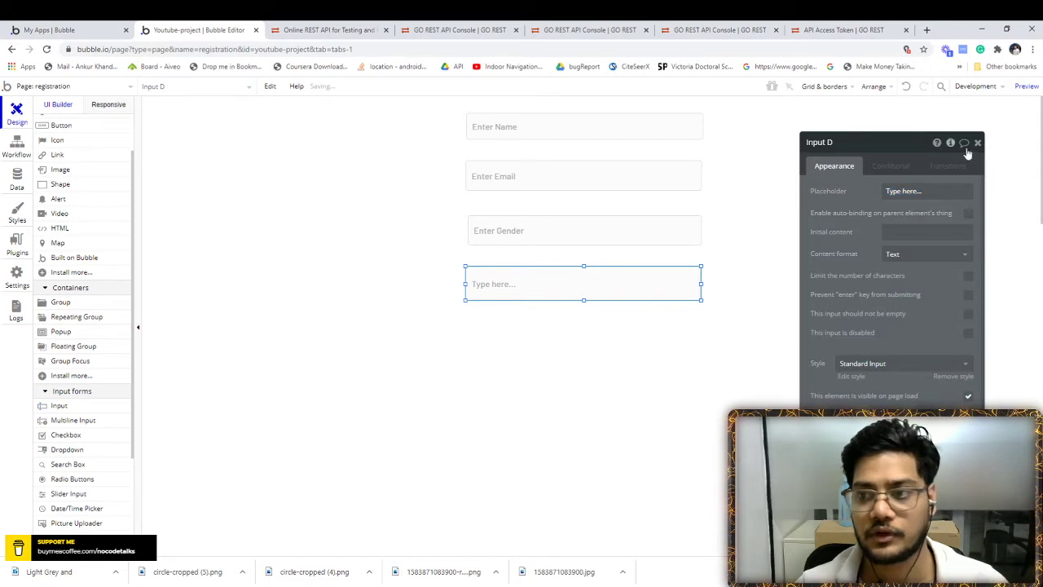
left_click(951, 191)
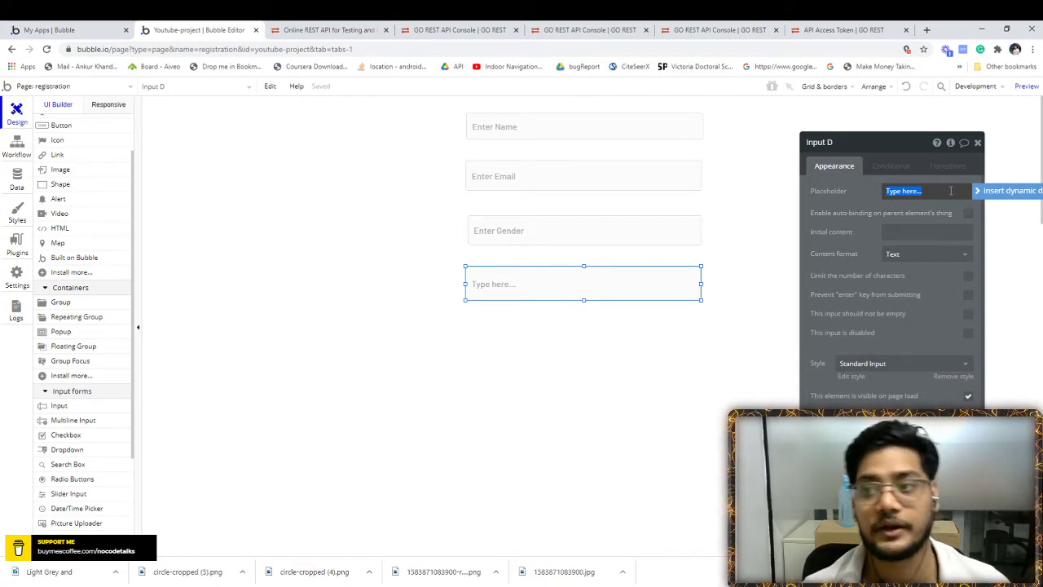
type("W")
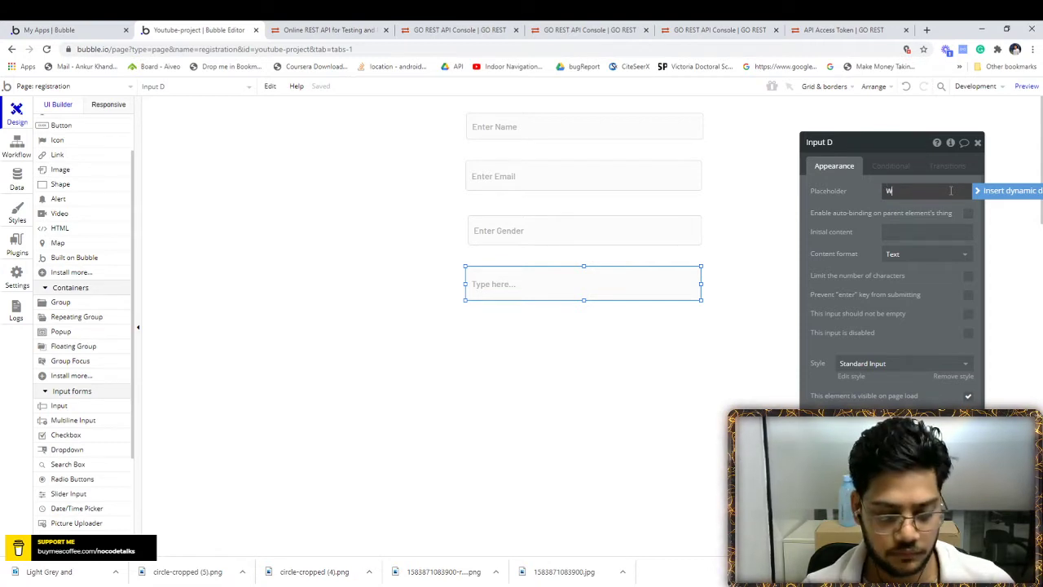
key("BackSpace")
type("Enter Status")
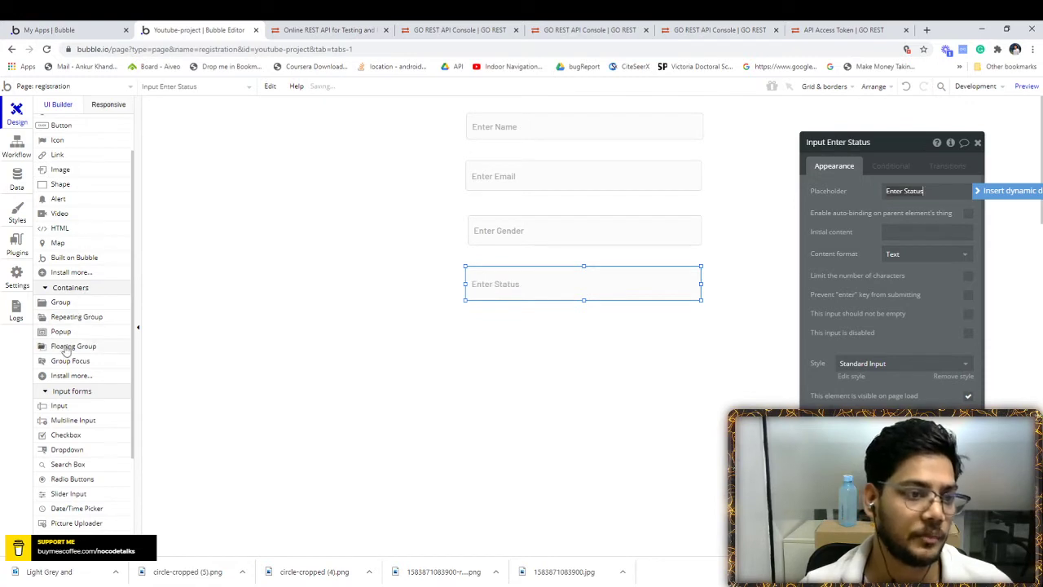
- Draw a button below the status input labelled 'Submit'
left_click(55, 125)
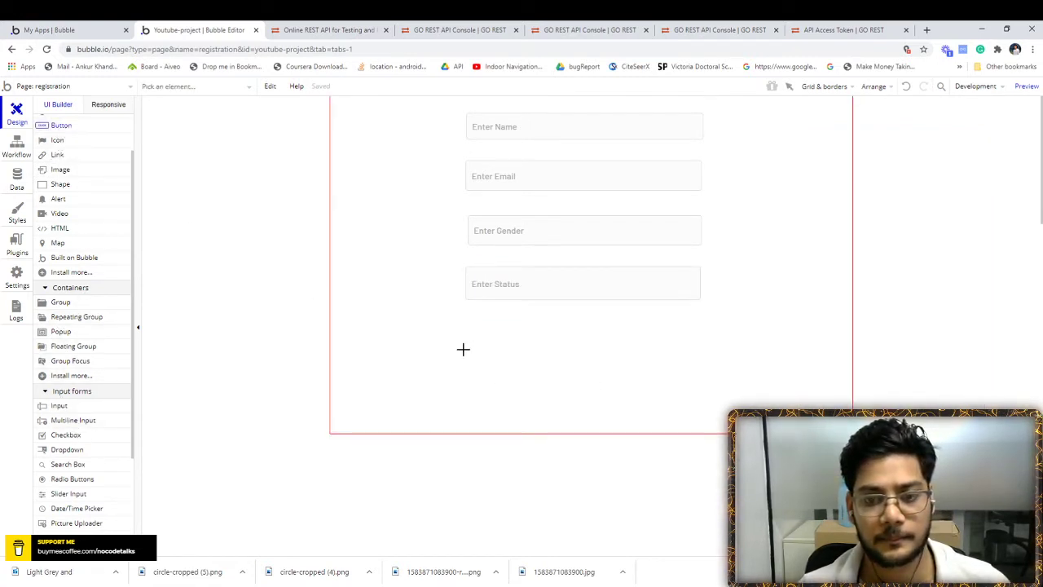
left_click_drag(464, 350, 697, 385)
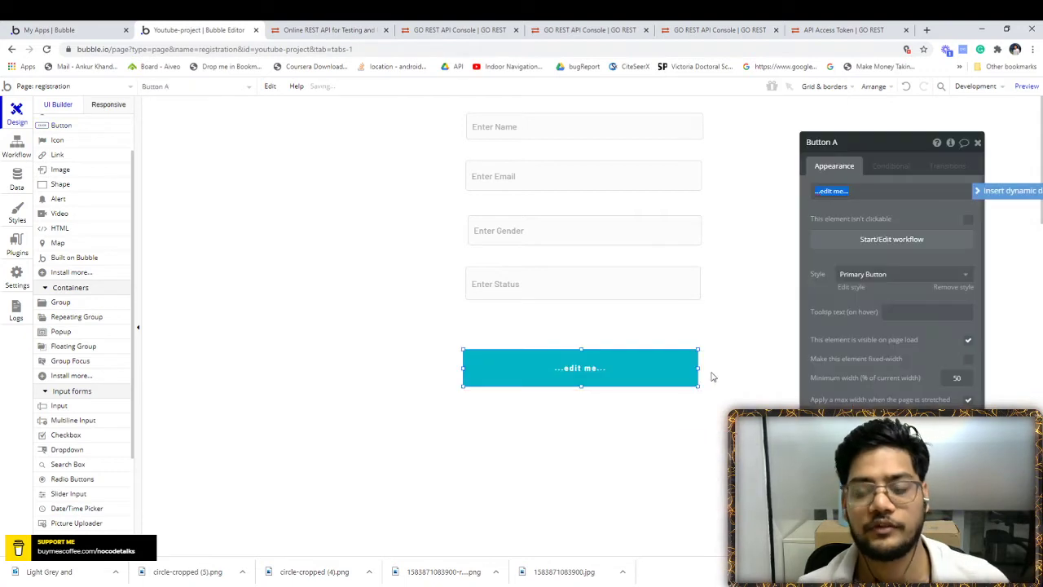
type("Sub")
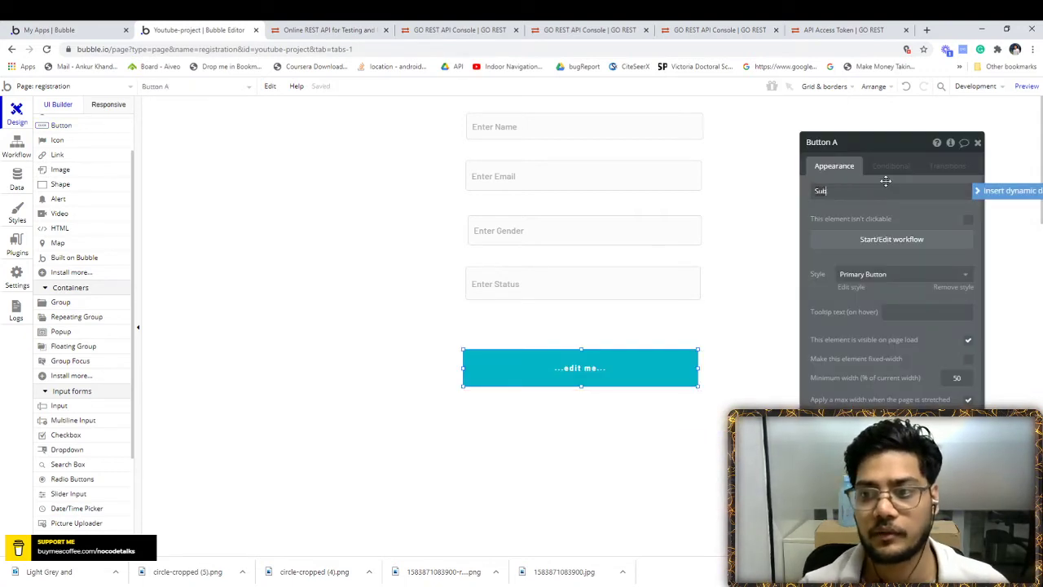
type("mit")
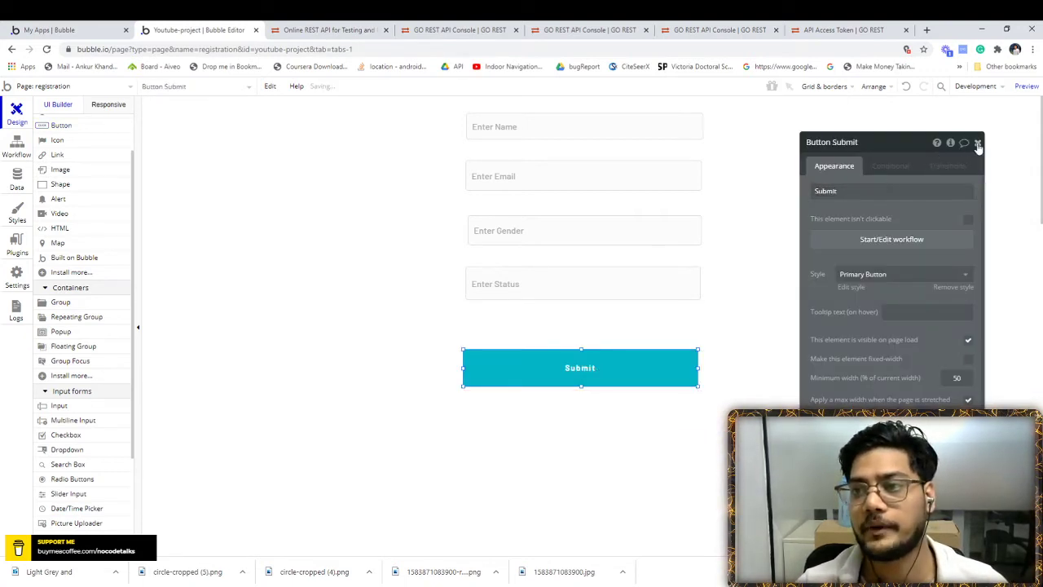
left_click(977, 142)
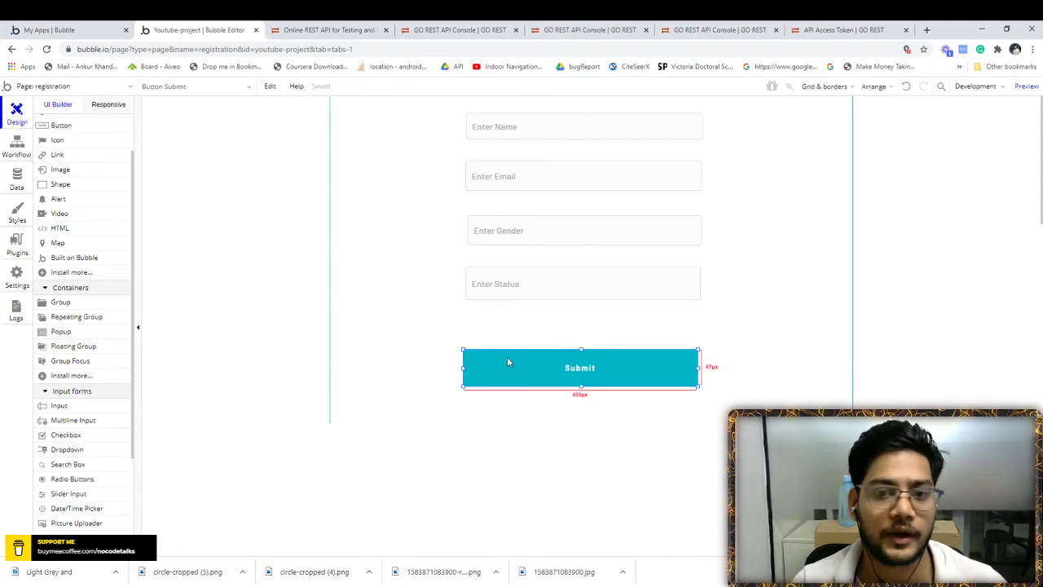
- Search the plugin catalogue for 'api', install API Connector, and show its settings
left_click(17, 244)
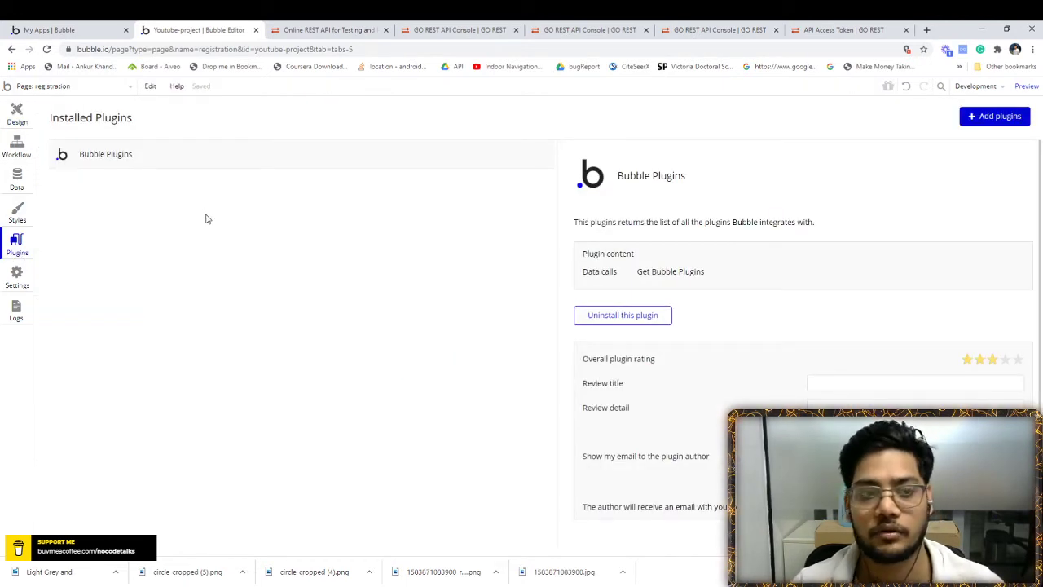
left_click(984, 120)
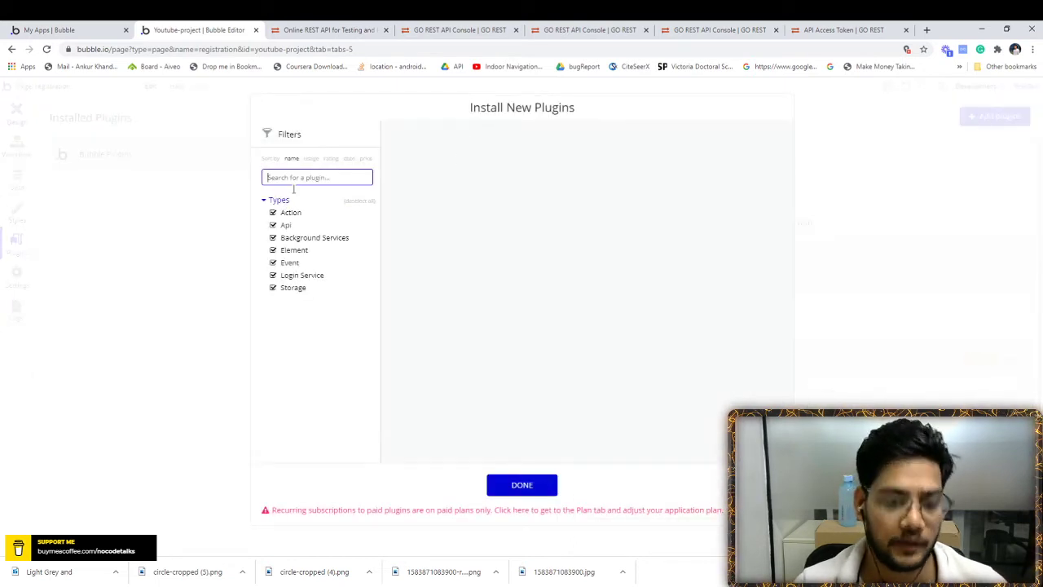
type("api")
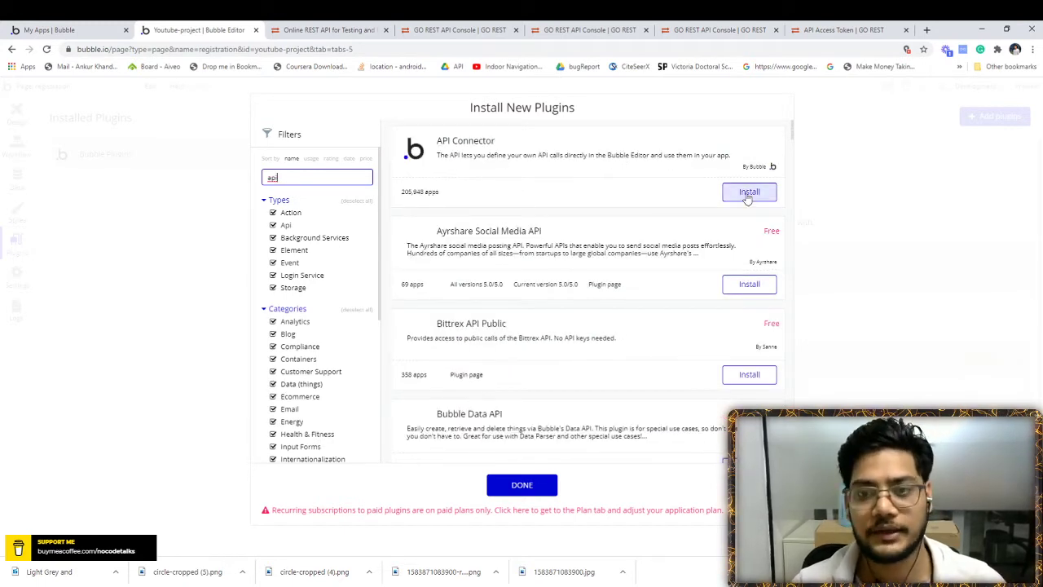
left_click(747, 199)
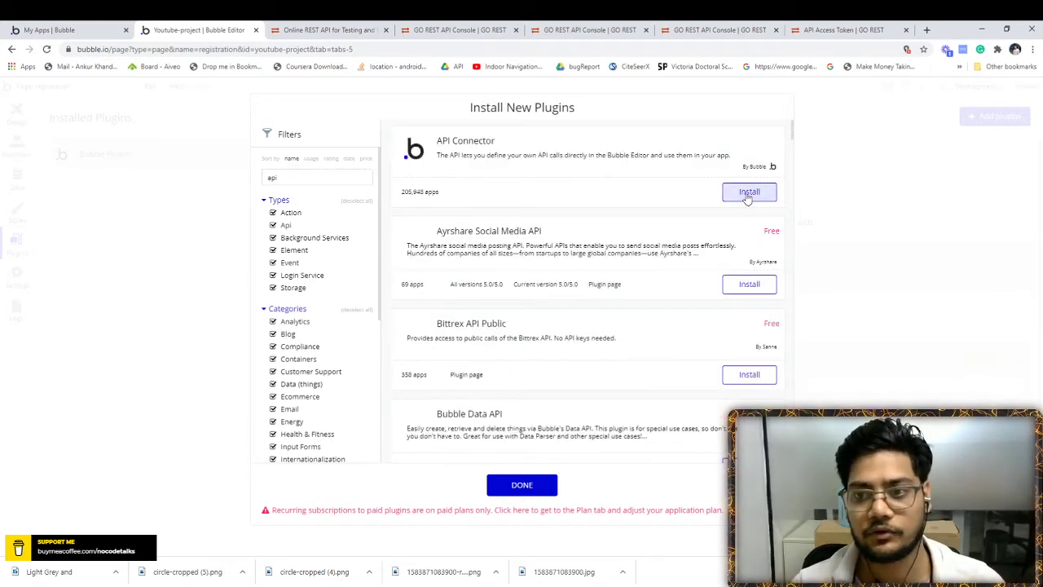
left_click(505, 488)
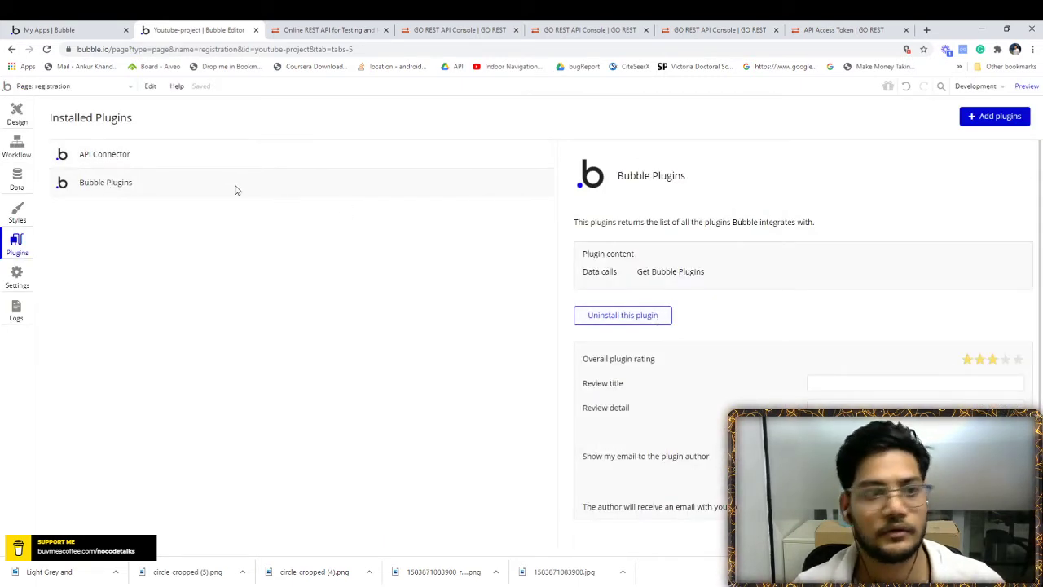
left_click(123, 156)
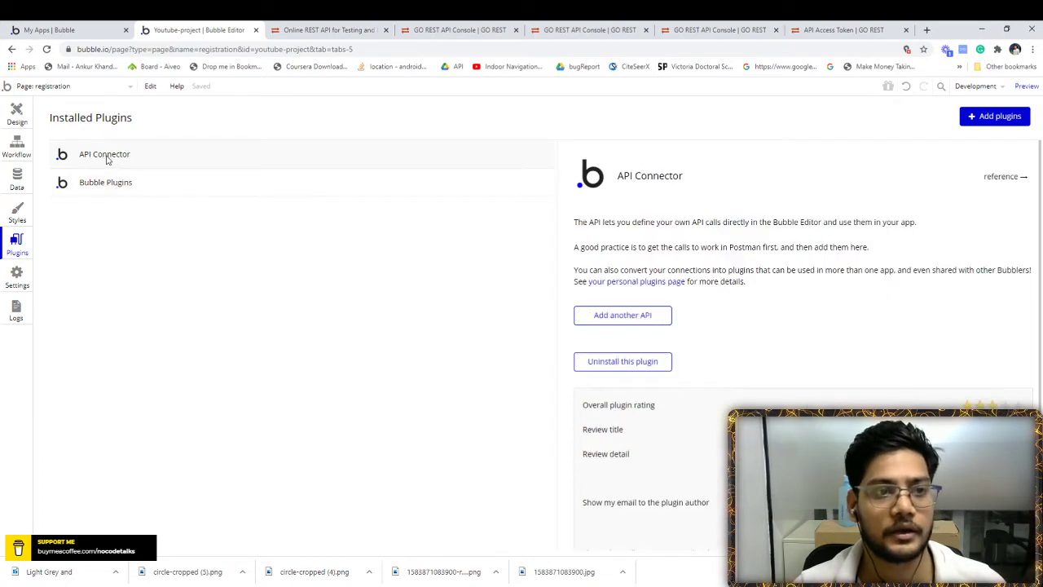
scroll(870, 298, "down", 1)
scroll(870, 298, "down", 1)
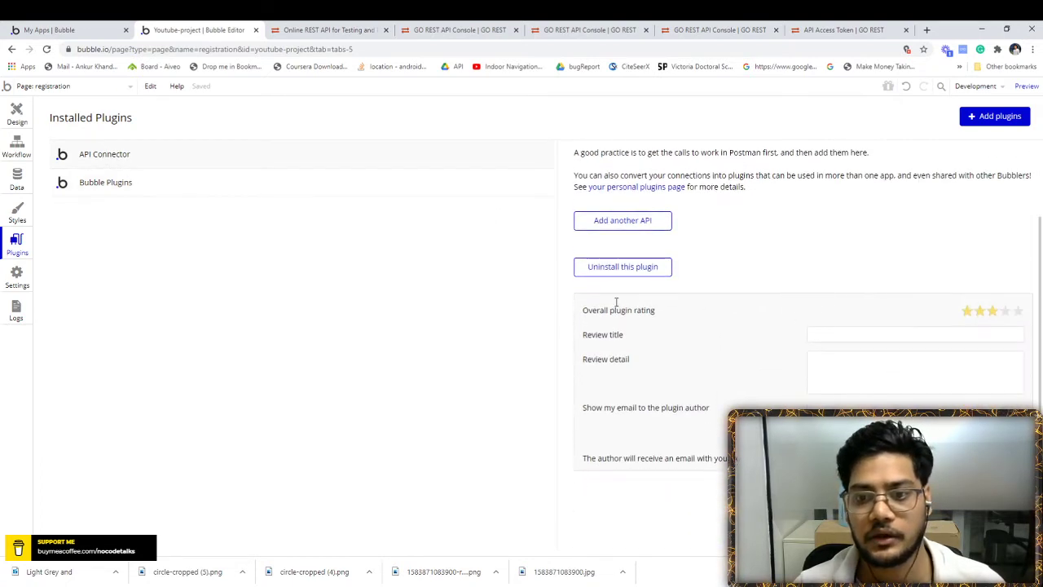
- Add a new API named 'Add user' with a shared parameter row
left_click(605, 222)
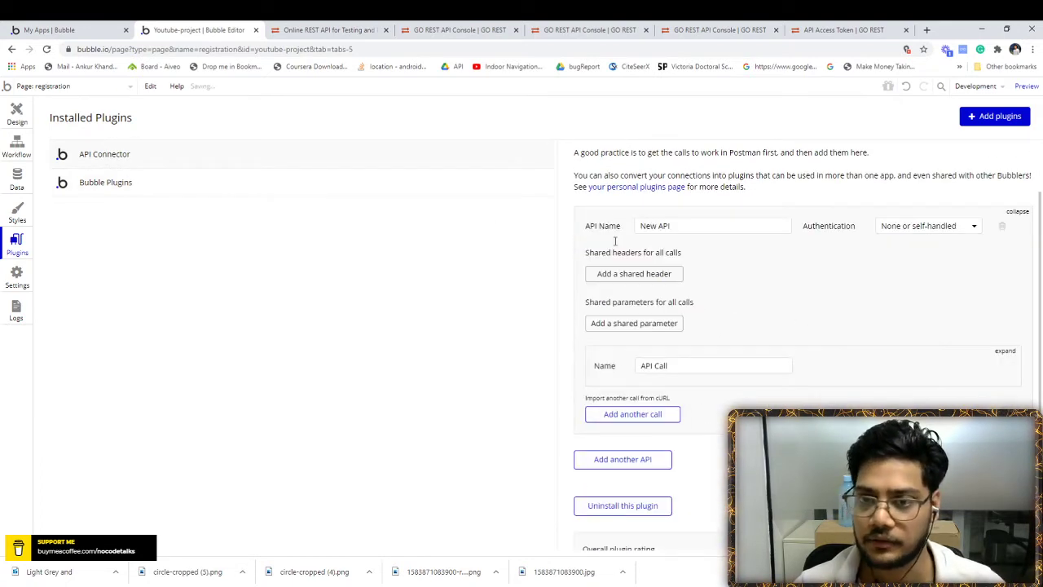
left_click(697, 230)
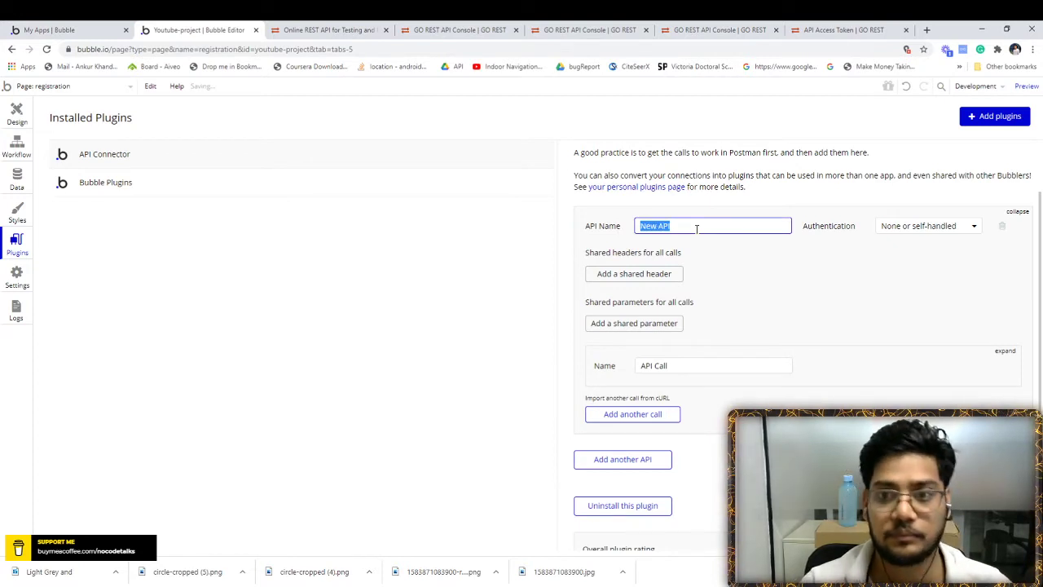
type("P")
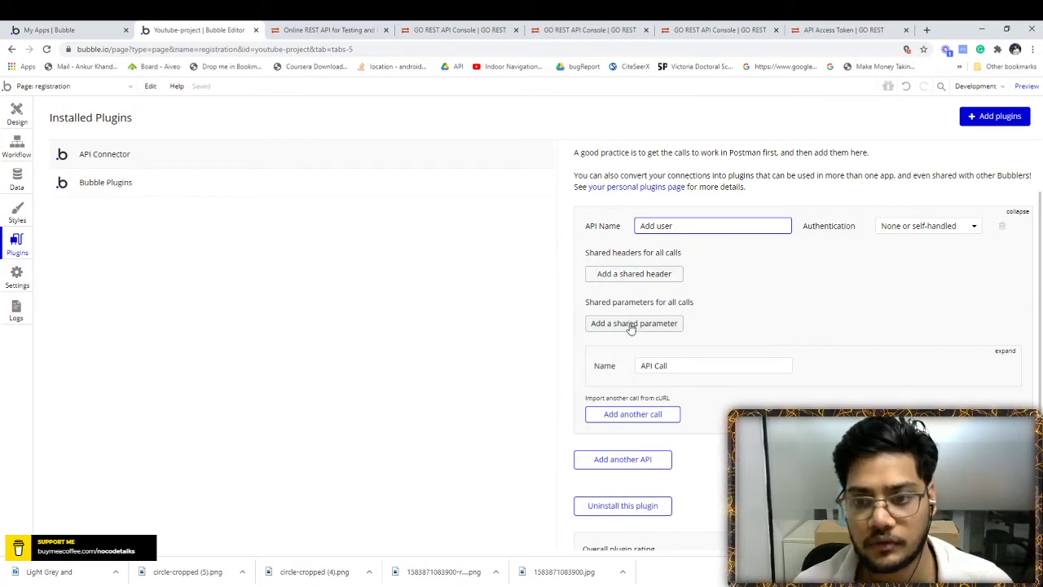
left_click(631, 327)
left_click(622, 318)
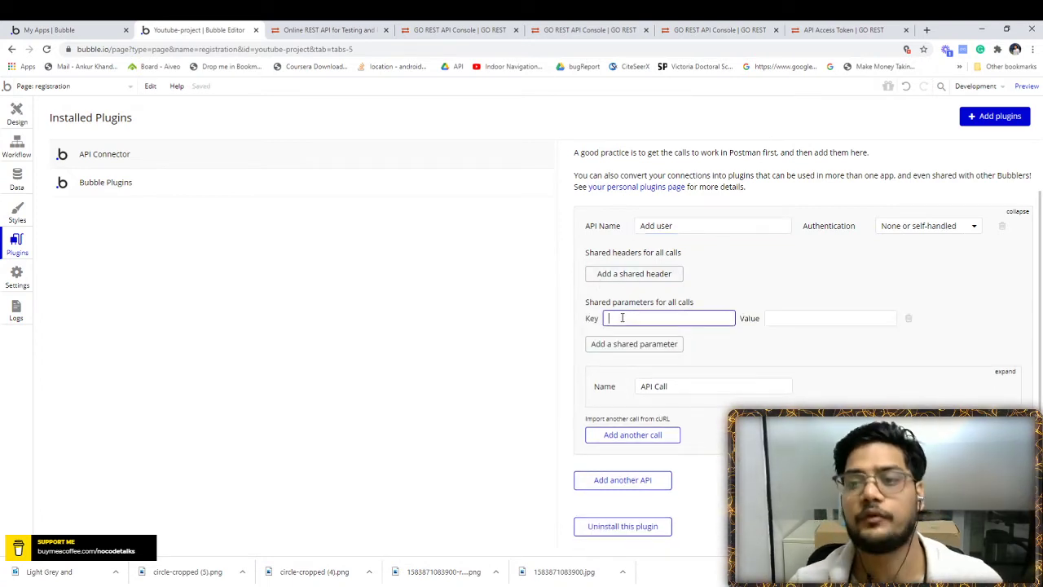
- Copy 'Authorization' from the GoREST console and paste it as the shared parameter key
left_click(326, 29)
left_click(458, 29)
scroll(352, 341, "down", 2)
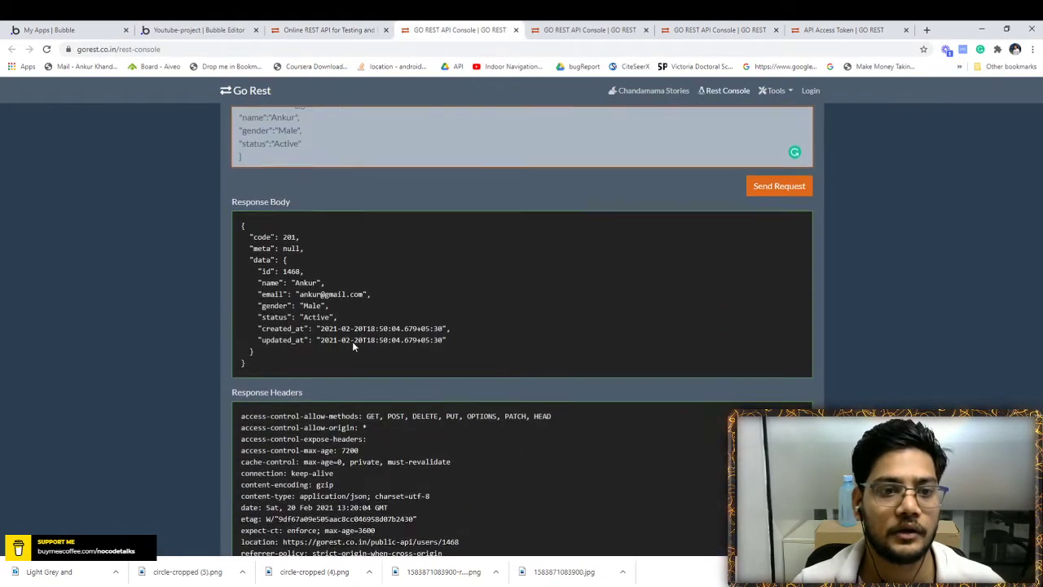
scroll(352, 341, "up", 2)
double_click(294, 232)
key("ctrl+c")
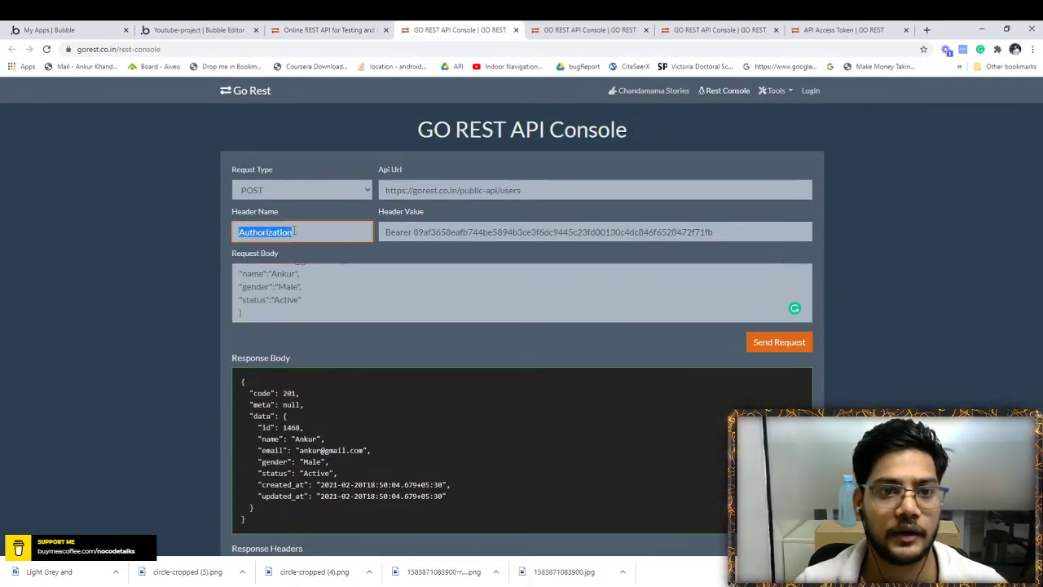
left_click(196, 29)
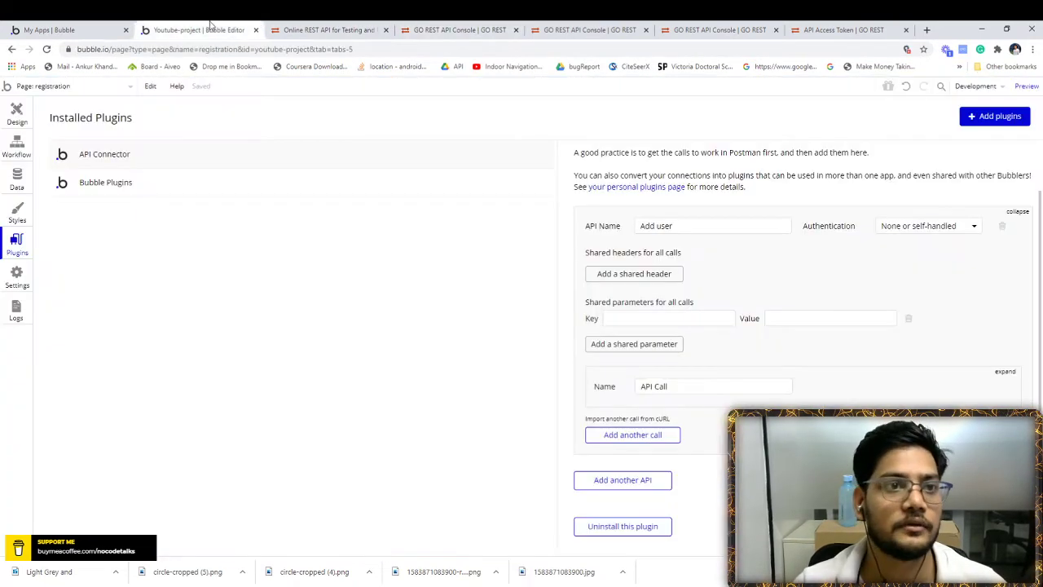
left_click(644, 320)
key("ctrl+v")
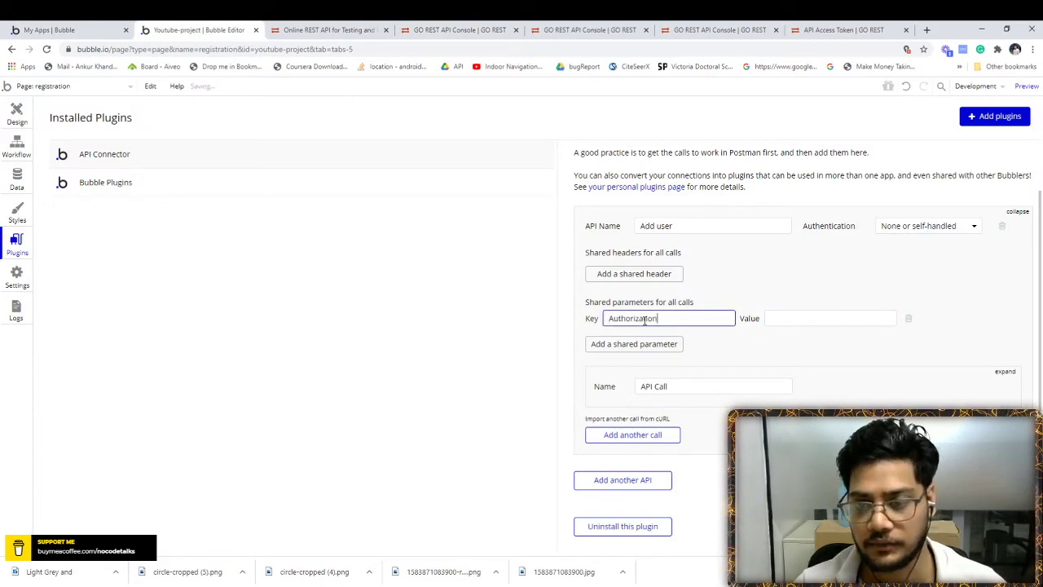
- Copy the GoREST authorization token and paste it as the shared parameter value
left_click(332, 30)
left_click(465, 30)
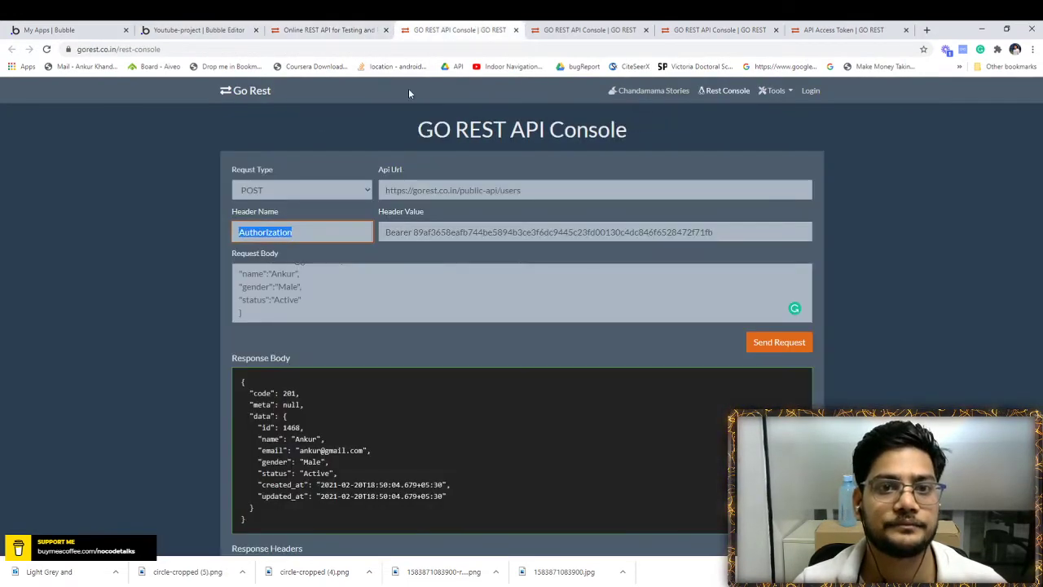
left_click(462, 232)
triple_click(462, 232)
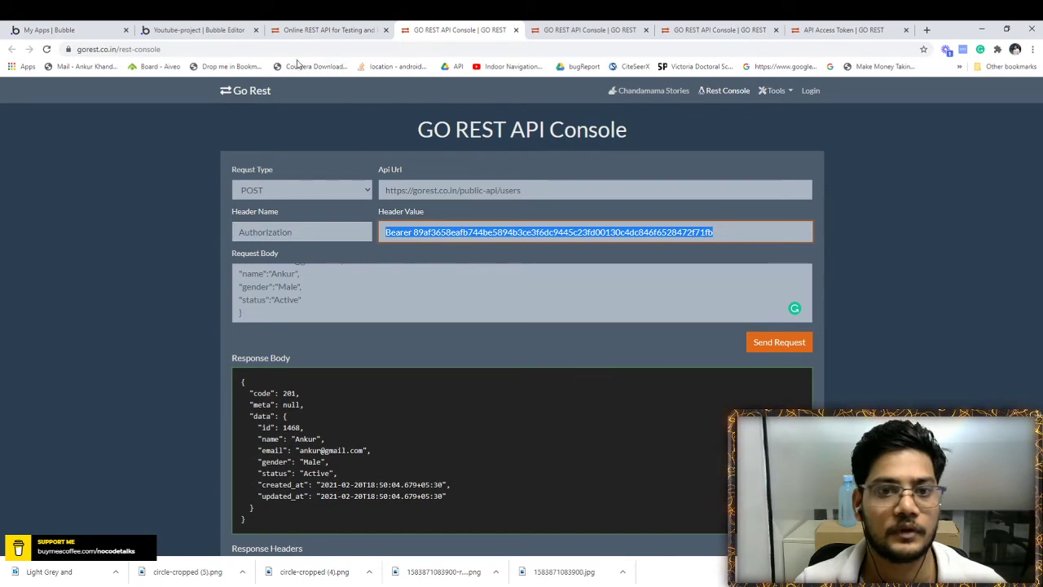
left_click(222, 28)
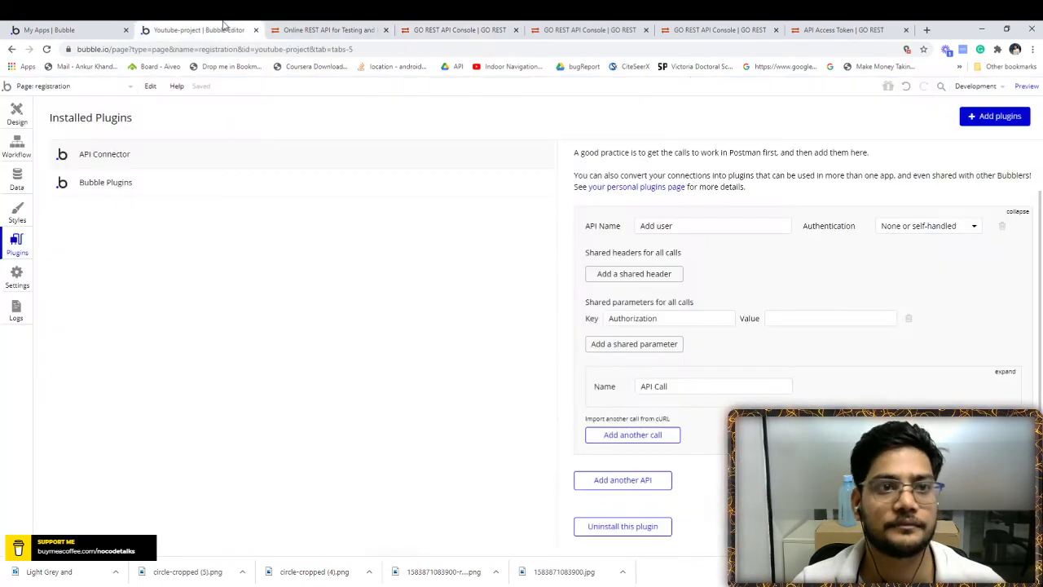
left_click(774, 326)
key("ctrl+v")
left_click(805, 350)
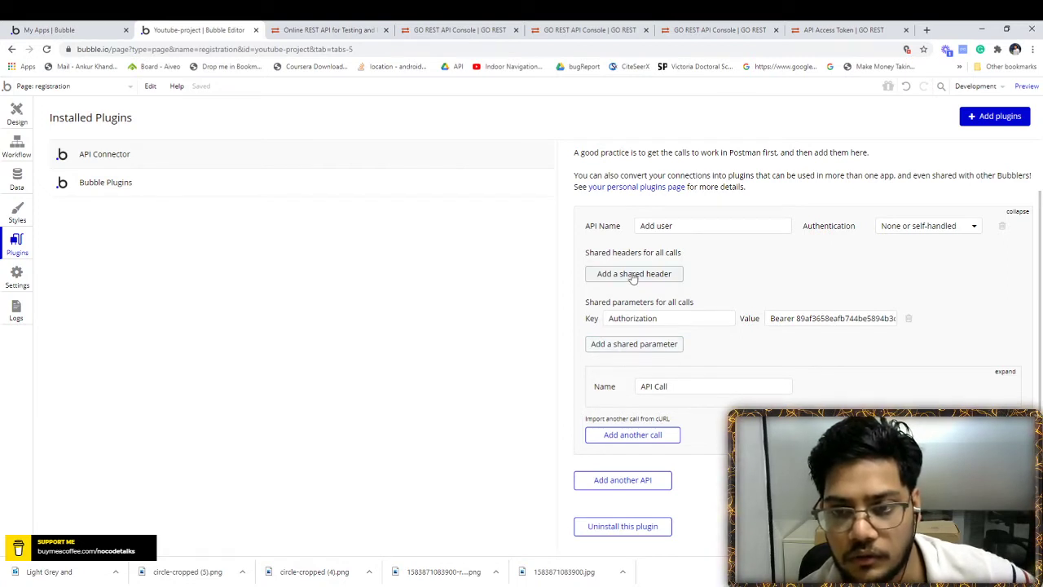
- Delete the Authorization shared parameter and expand the API Call settings
left_click(639, 344)
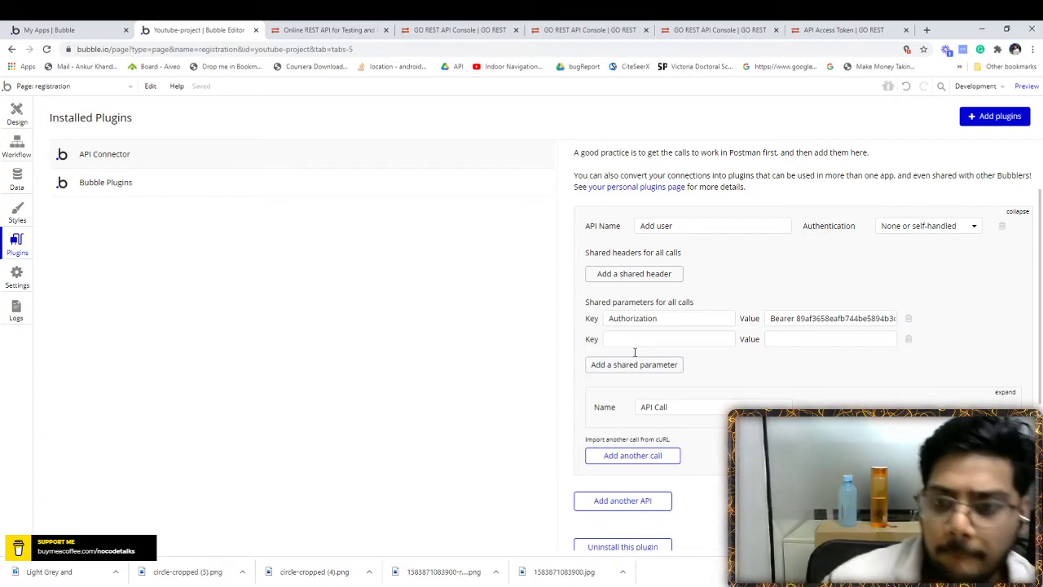
left_click(909, 319)
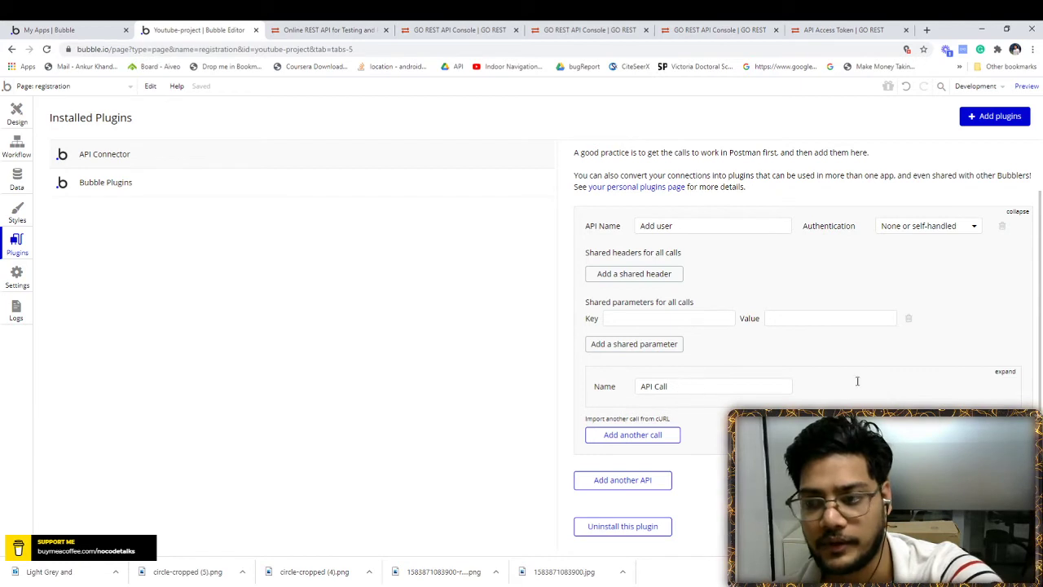
left_click(1003, 371)
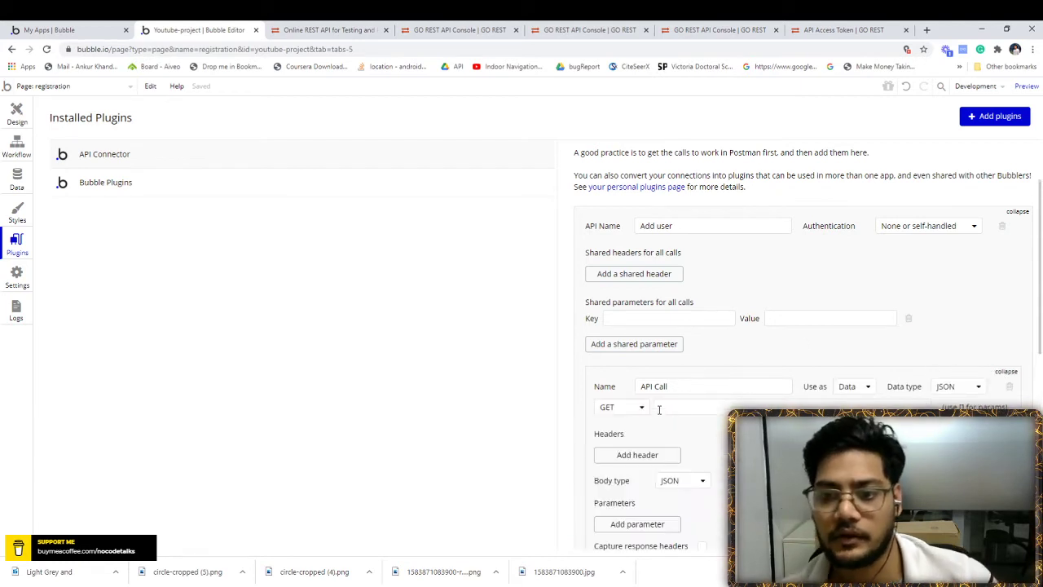
- Rename the API to 'User'
scroll(736, 277, "down", 1)
scroll(699, 221, "up", 1)
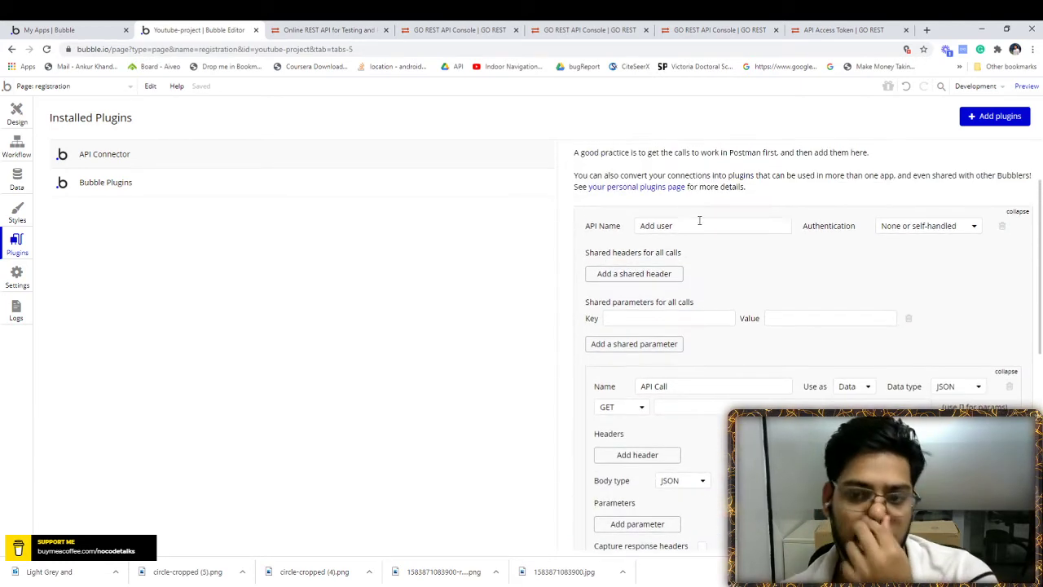
double_click(677, 226)
key("ctrl+a")
type("User")
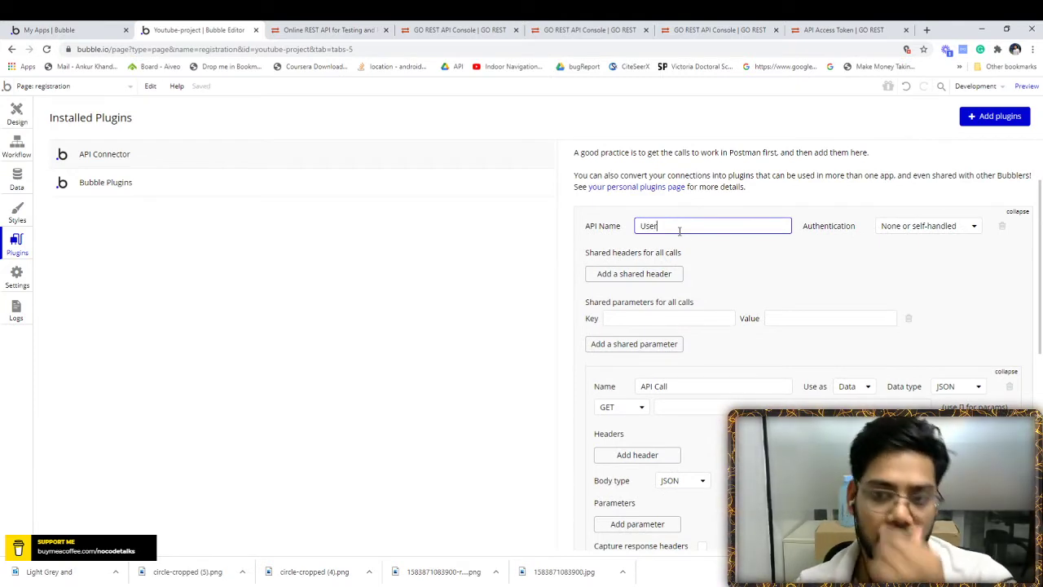
left_click(745, 264)
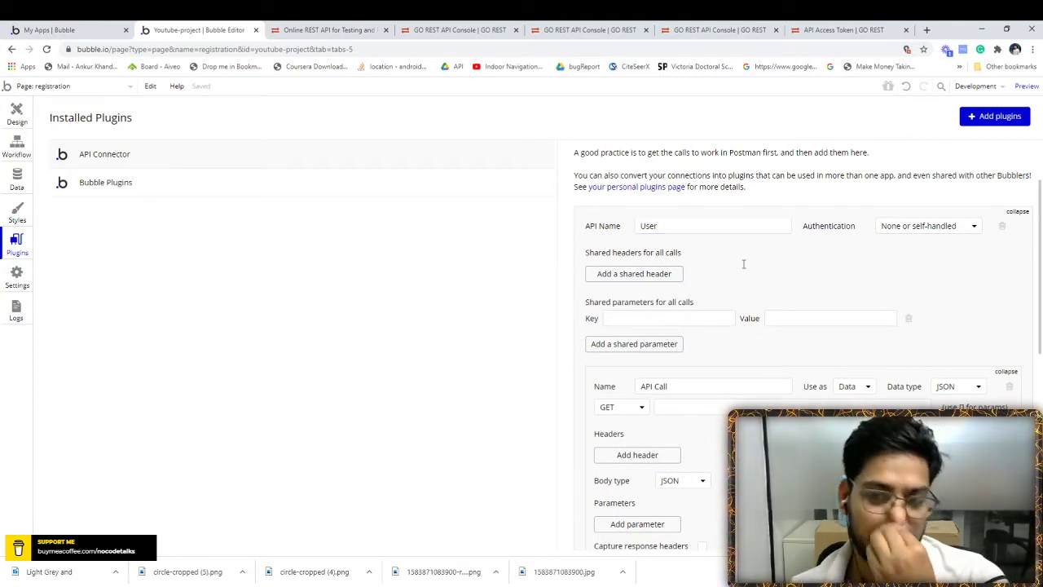
- Replace the shared header with a call header whose value is the pasted bearer token
scroll(726, 256, "down", 1)
scroll(726, 255, "up", 1)
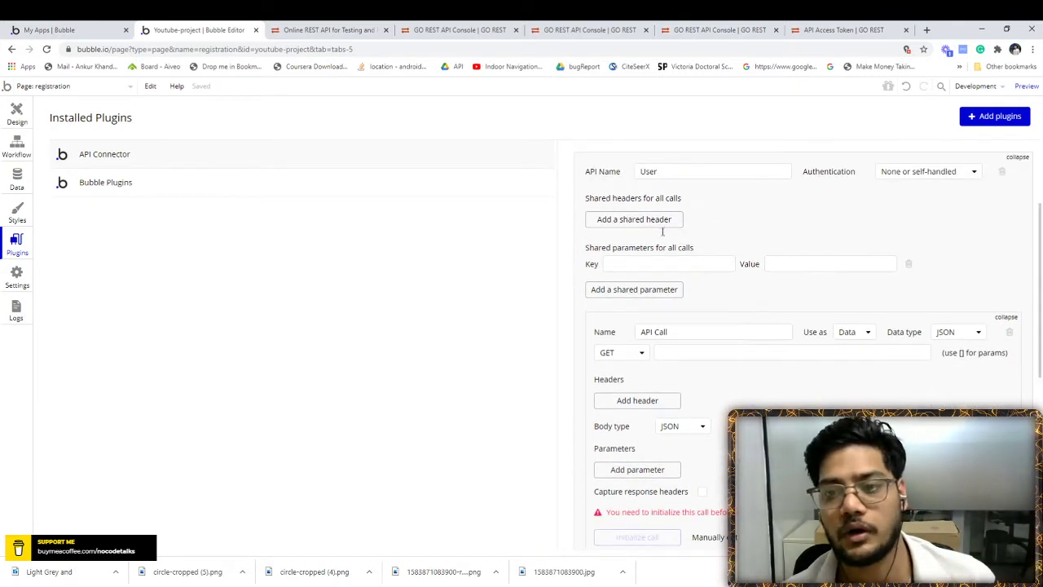
scroll(727, 231, "up", 1)
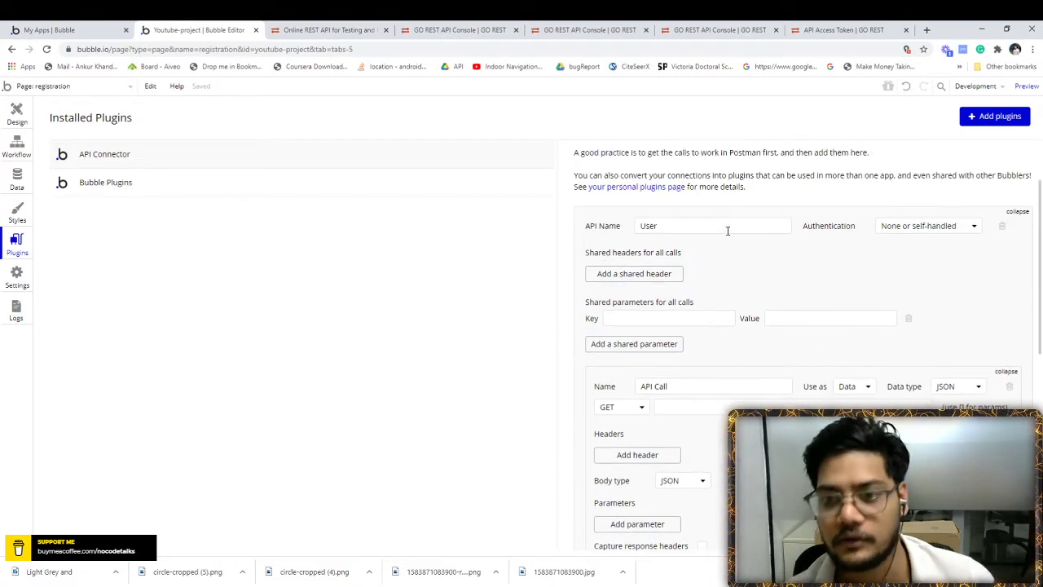
left_click(634, 274)
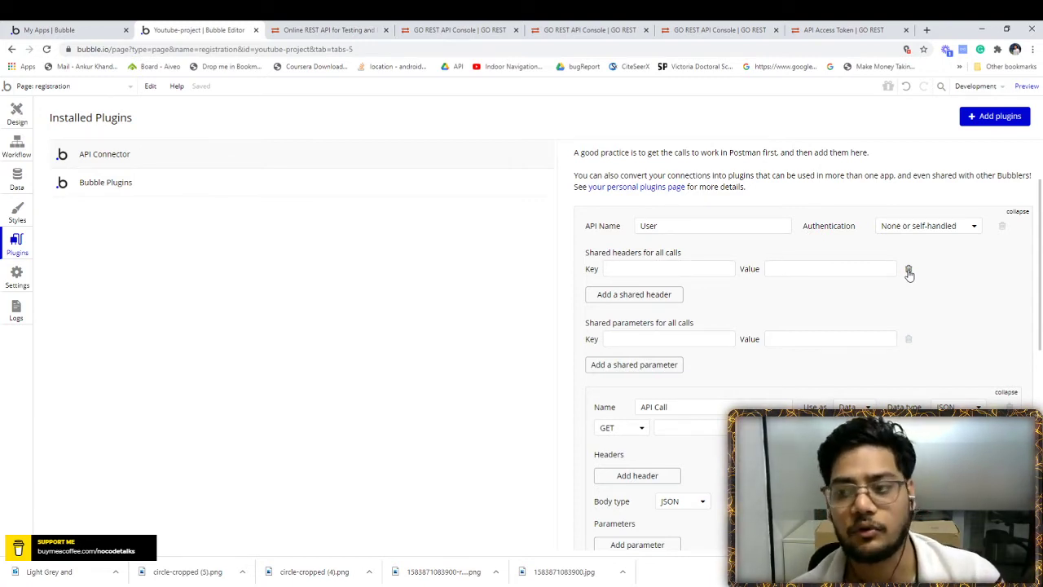
left_click(910, 275)
scroll(661, 353, "down", 1)
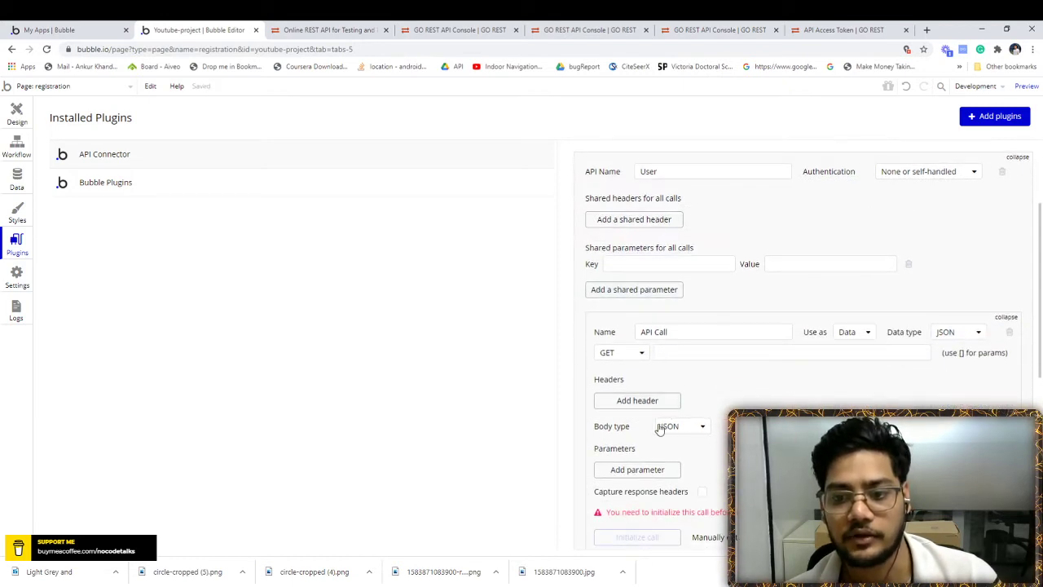
left_click(644, 400)
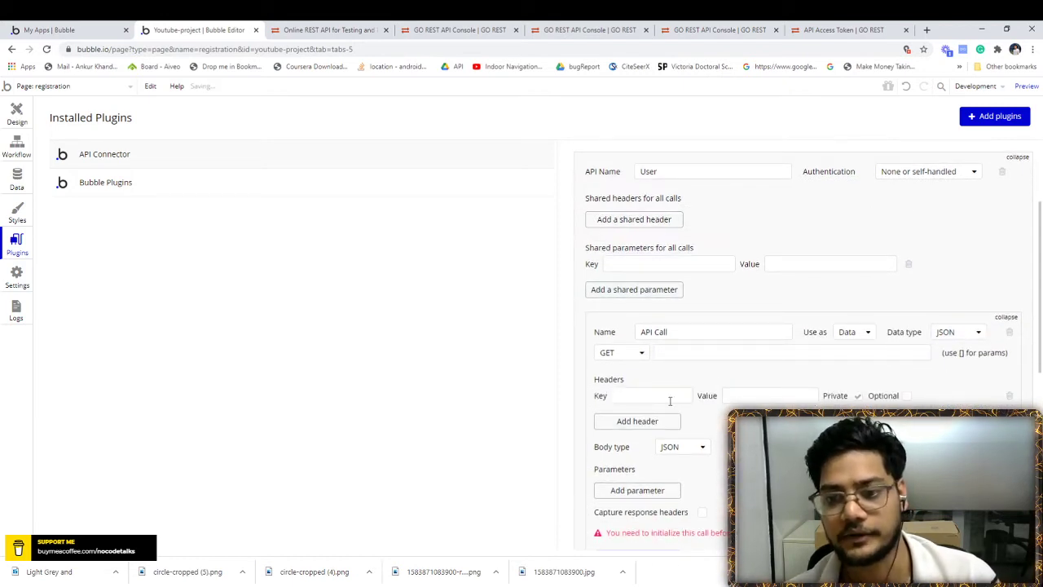
left_click(669, 398)
key("Tab")
key("ctrl+v")
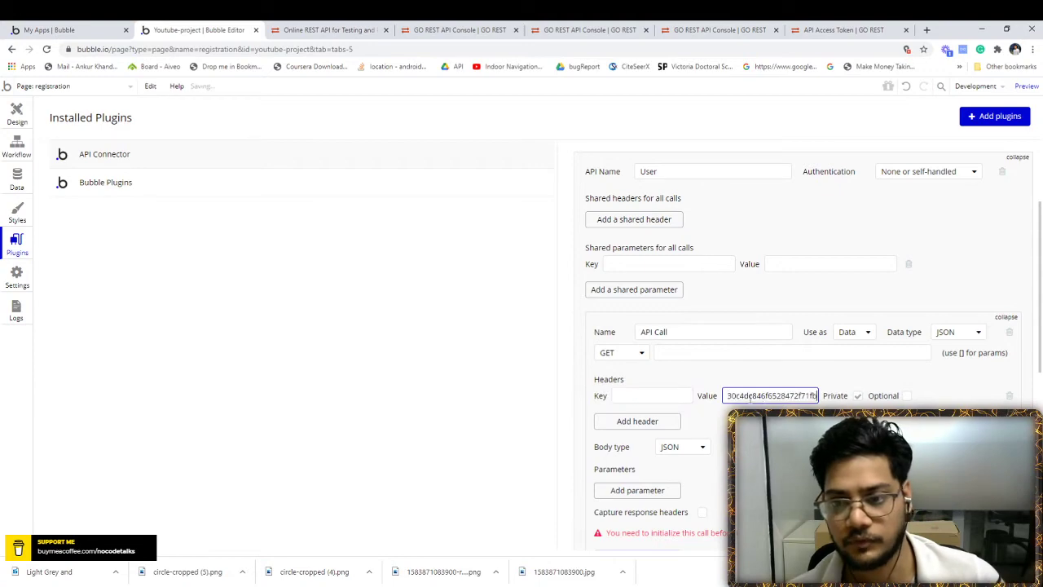
left_click(662, 397)
- Copy 'Authorization' from the GoREST console and paste it as the call header's key
left_click(326, 29)
left_click(457, 30)
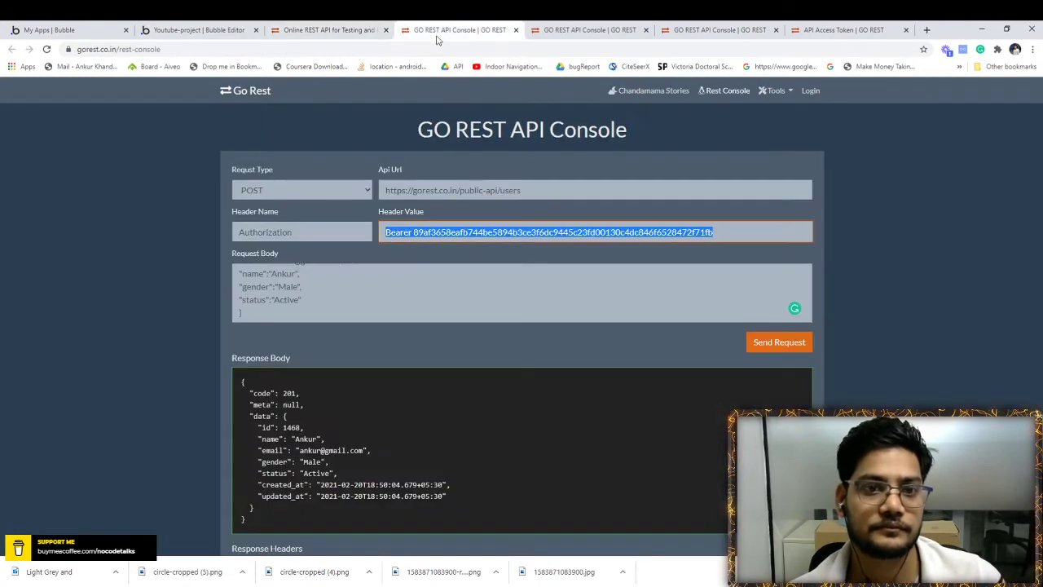
double_click(306, 234)
key("ctrl+c")
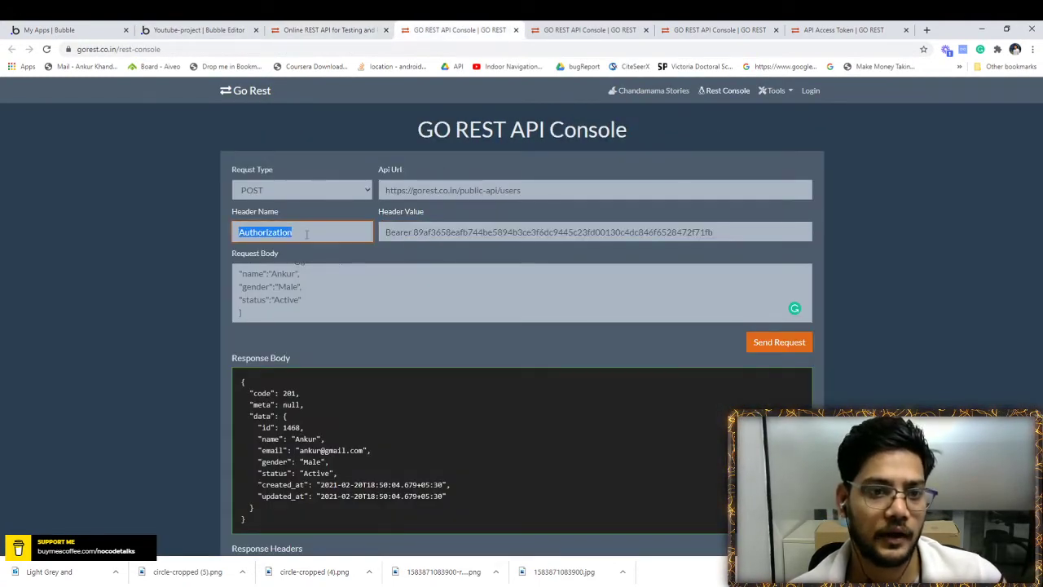
left_click(198, 29)
left_click(644, 398)
key("ctrl+v")
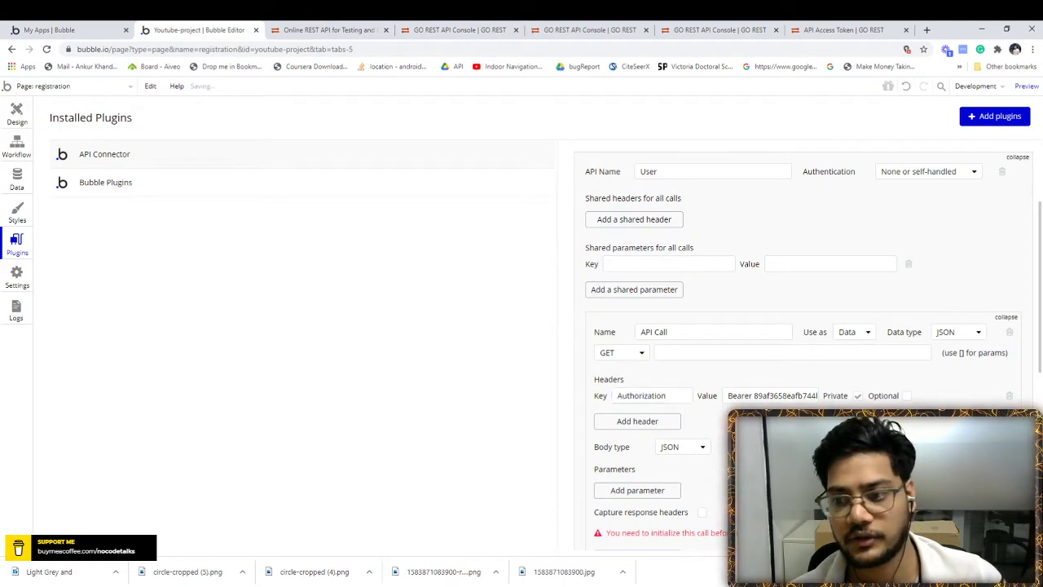
scroll(883, 359, "down", 1)
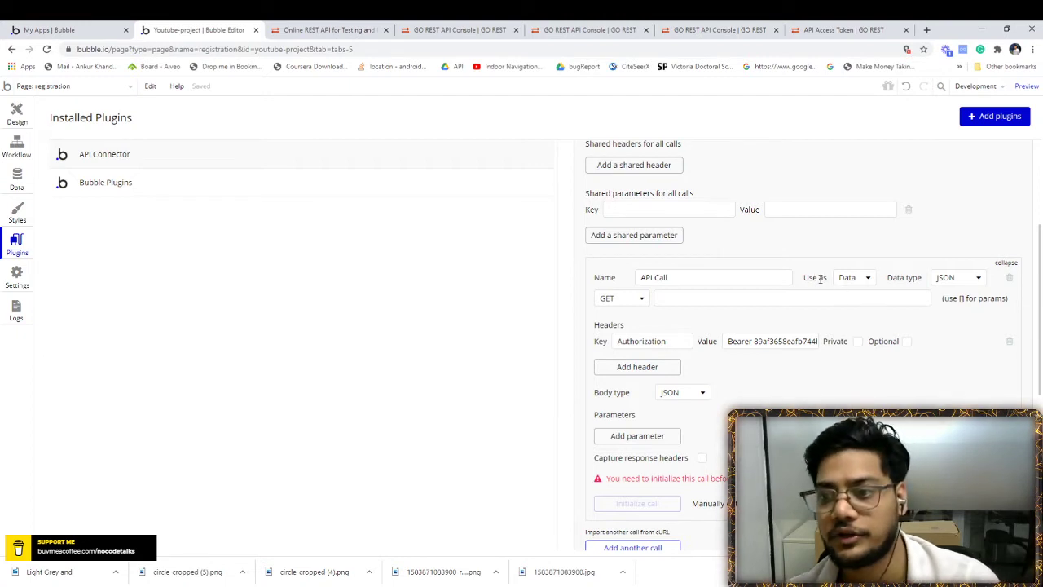
left_click(857, 285)
left_click(917, 321)
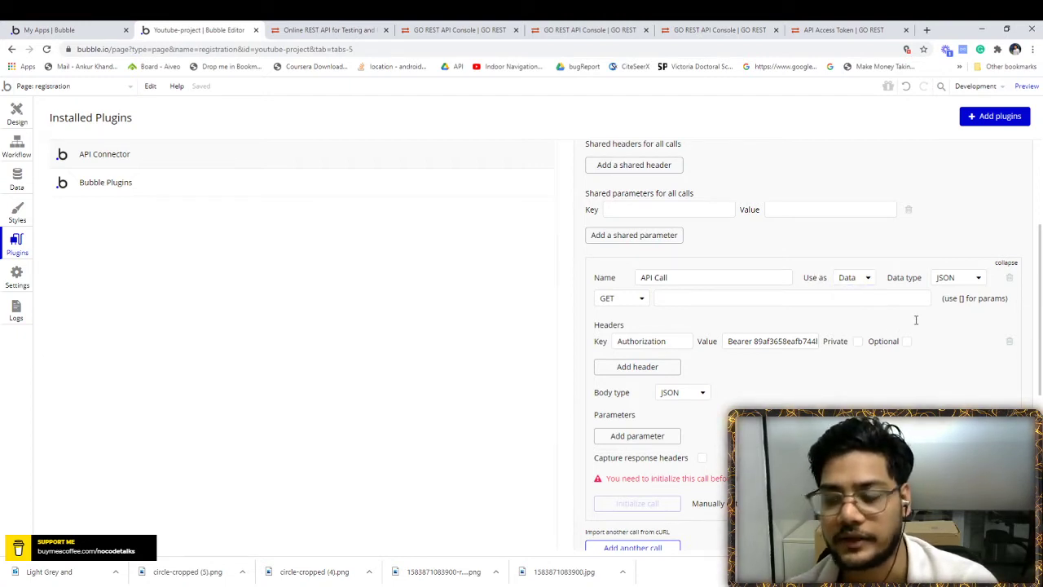
left_click(868, 282)
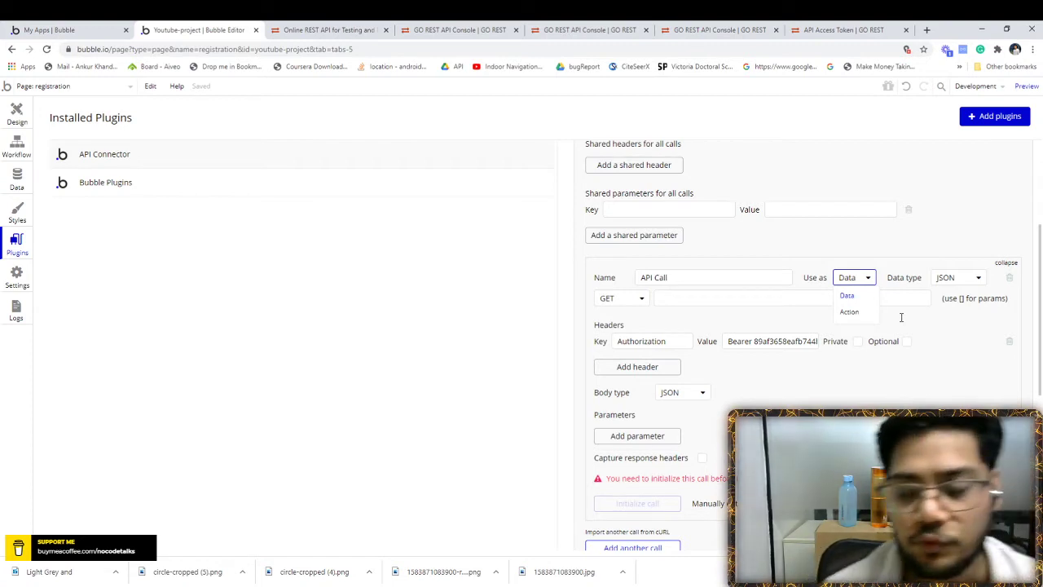
left_click(902, 317)
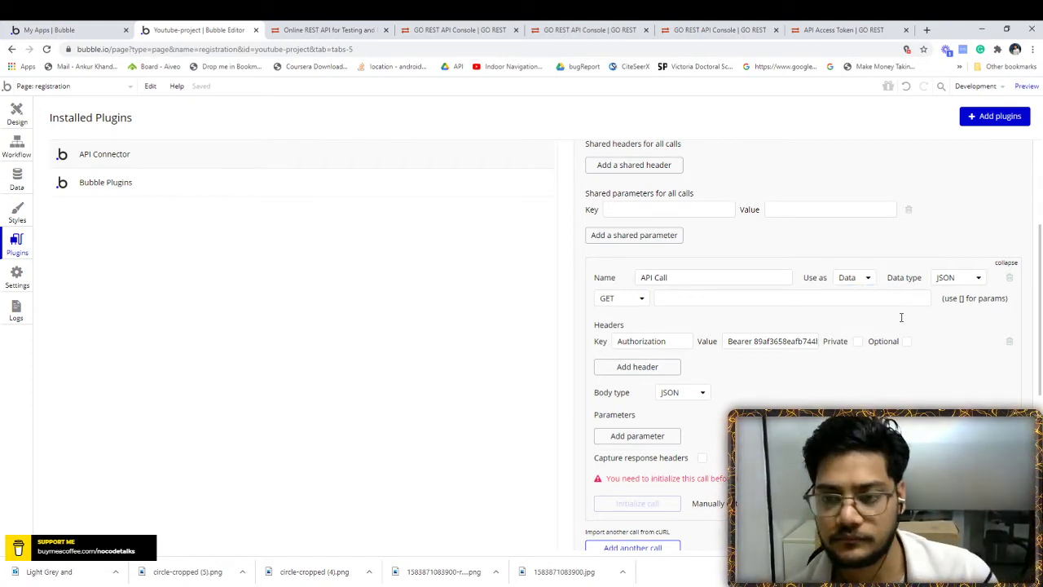
- Add four parameter rows to the API call
left_click(645, 437)
left_click(639, 459)
left_click(634, 475)
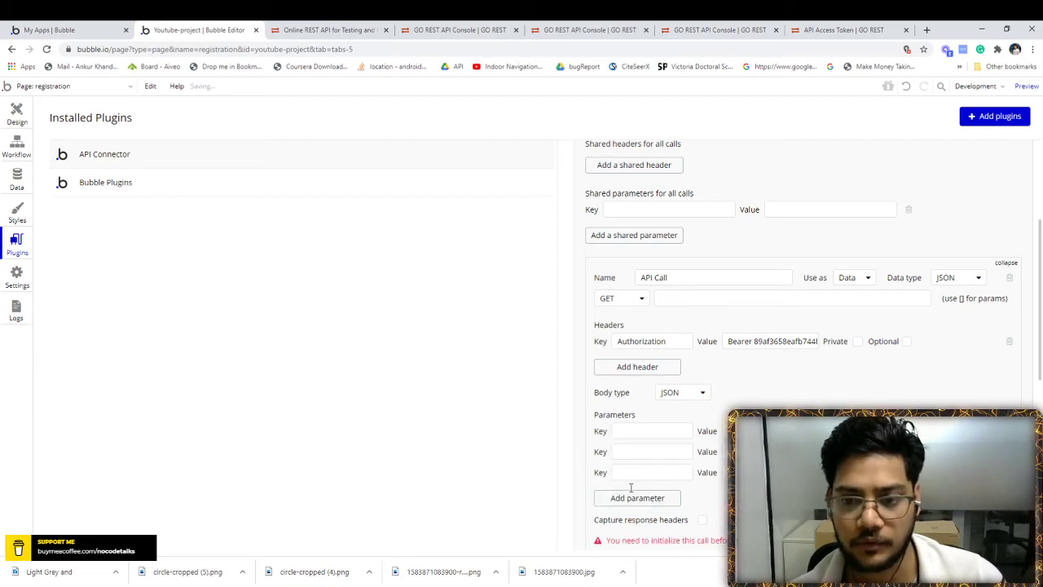
left_click(633, 494)
- Copy the email and name field names from the GoREST request body into the first two parameter keys
left_click(372, 29)
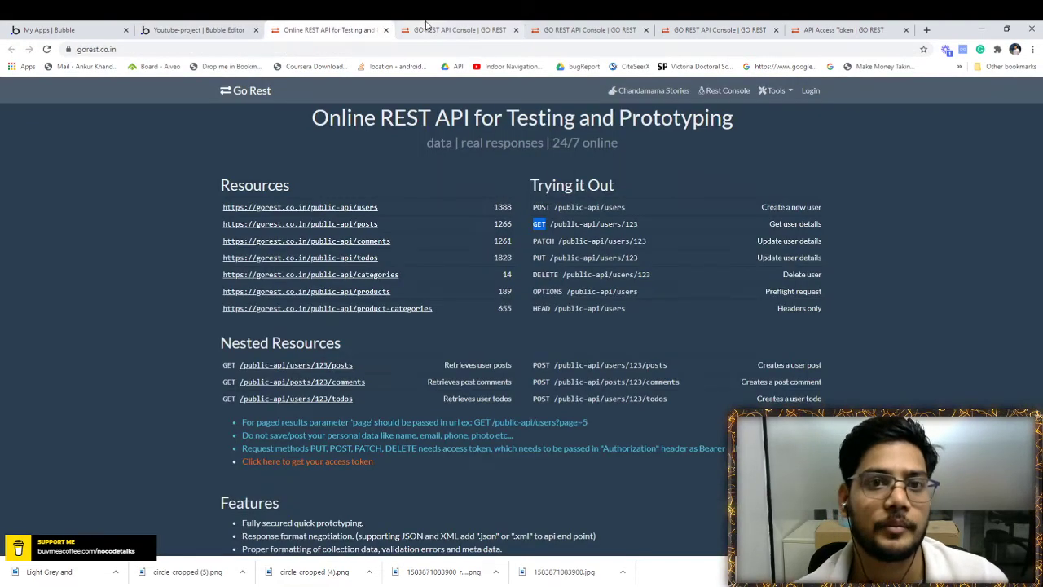
left_click_drag(436, 28, 357, 27)
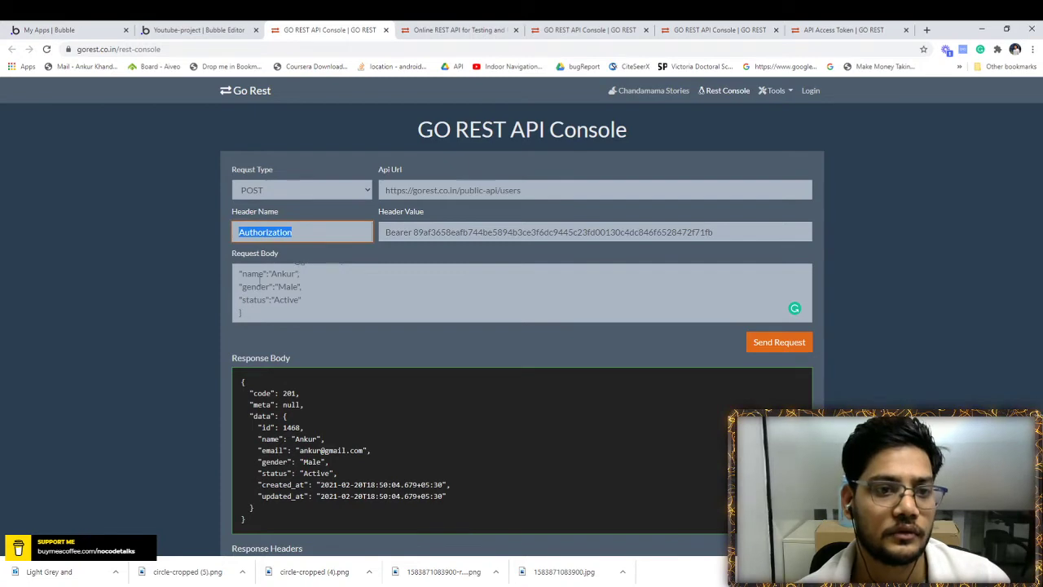
left_click(259, 277)
scroll(260, 281, "up", 2)
double_click(252, 286)
key("ctrl+c")
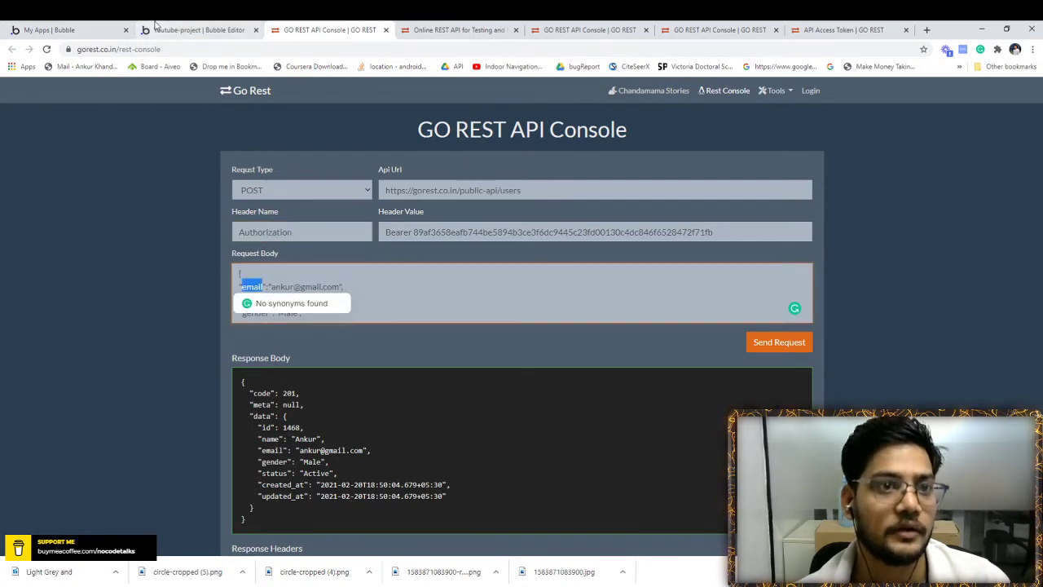
left_click(156, 27)
left_click(622, 379)
key("ctrl+v")
left_click(302, 28)
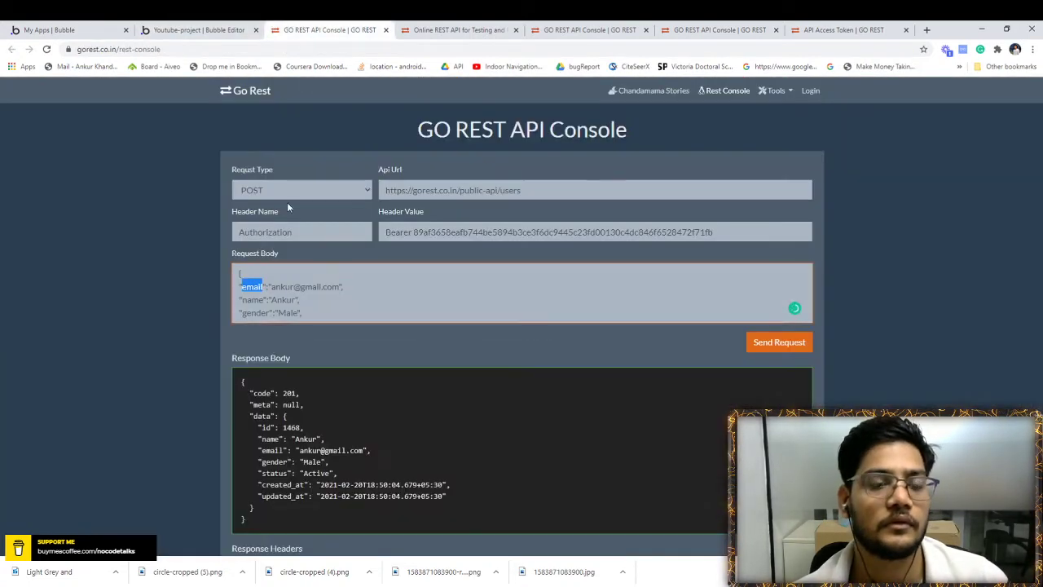
double_click(253, 300)
key("ctrl+c")
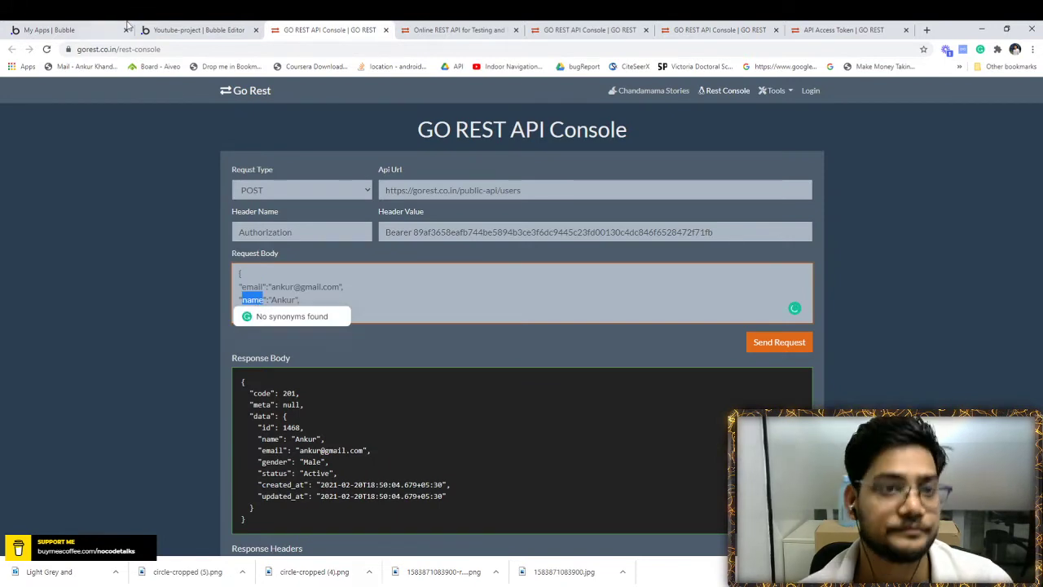
left_click(163, 28)
left_click(633, 397)
key("ctrl+v")
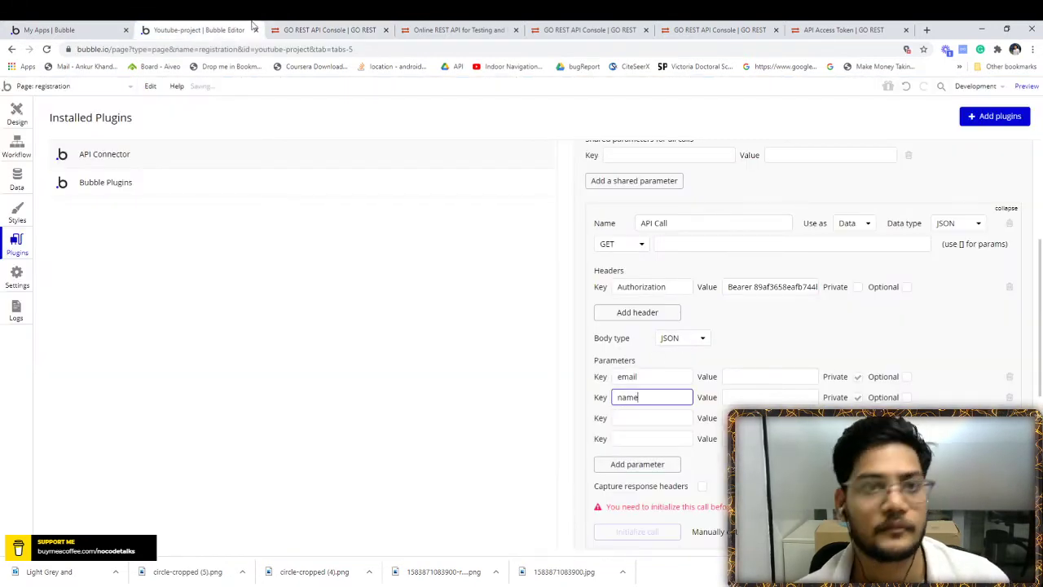
- Copy gender and status into the third and fourth parameter keys
left_click(300, 29)
double_click(252, 313)
key("ctrl+c")
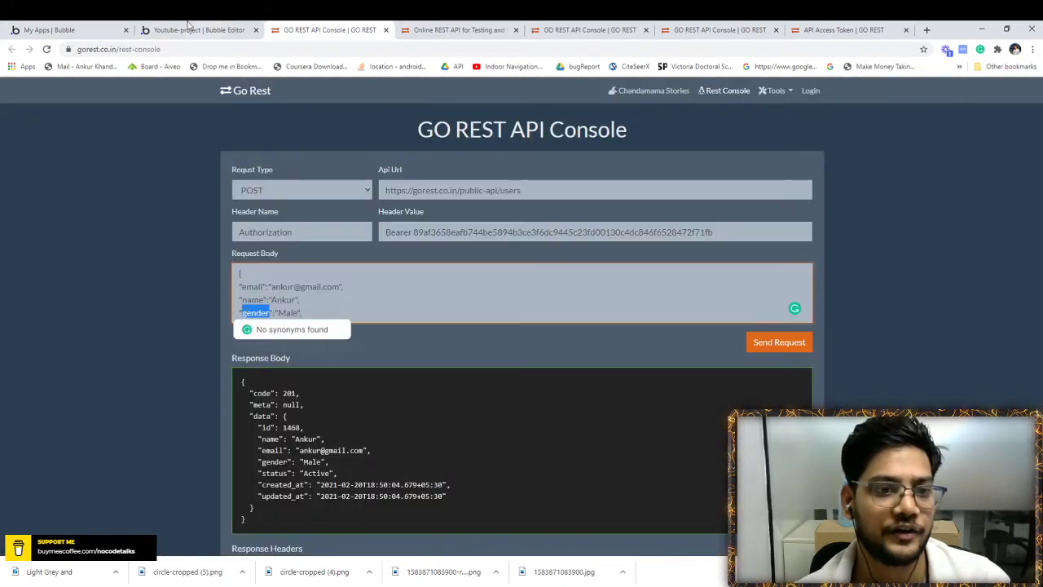
left_click(189, 30)
left_click(652, 419)
key("ctrl+v")
left_click(326, 30)
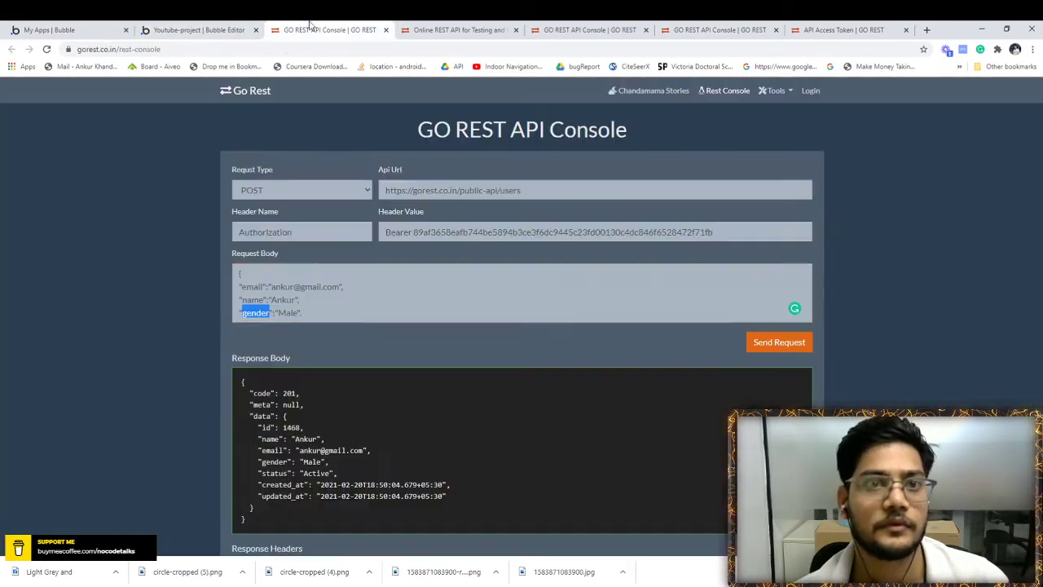
scroll(521, 292, "down", 1)
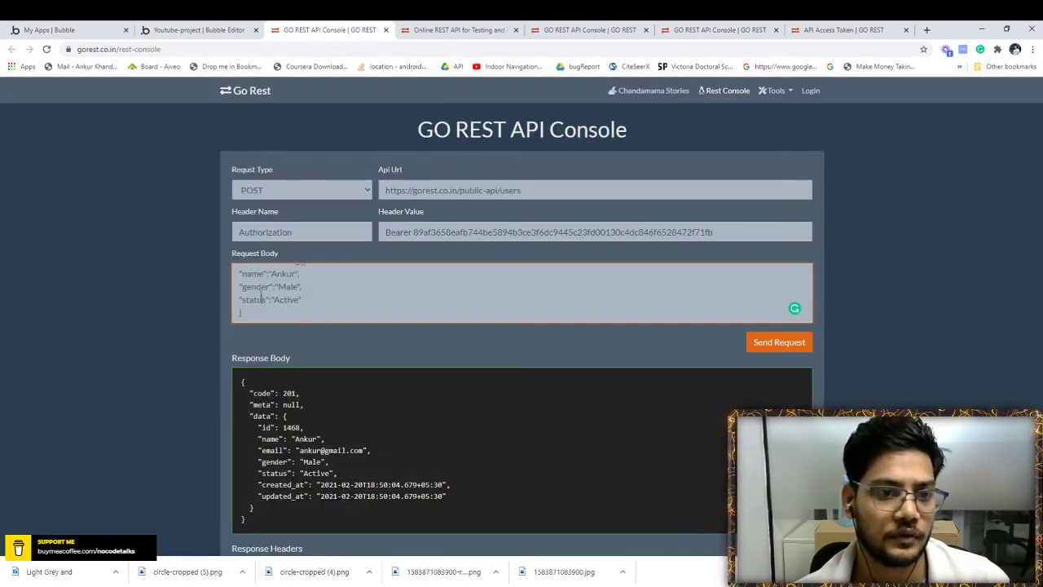
double_click(253, 300)
key("ctrl+c")
left_click(188, 31)
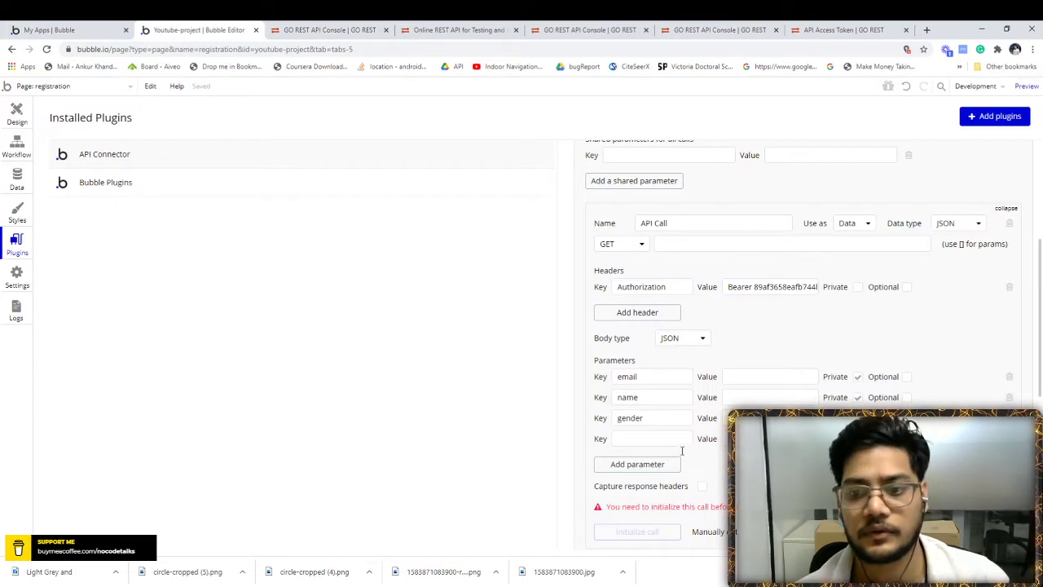
left_click(652, 439)
key("ctrl+v")
left_click(326, 29)
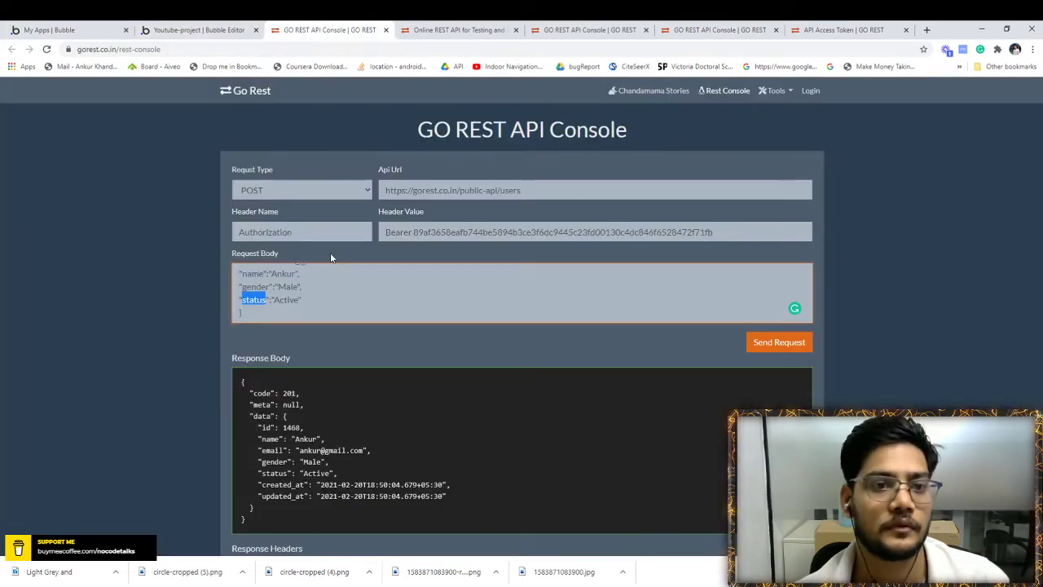
double_click(286, 300)
key("BackSpace")
- Restore the Active value in the GoREST console and review its sample request values
key("ctrl+z")
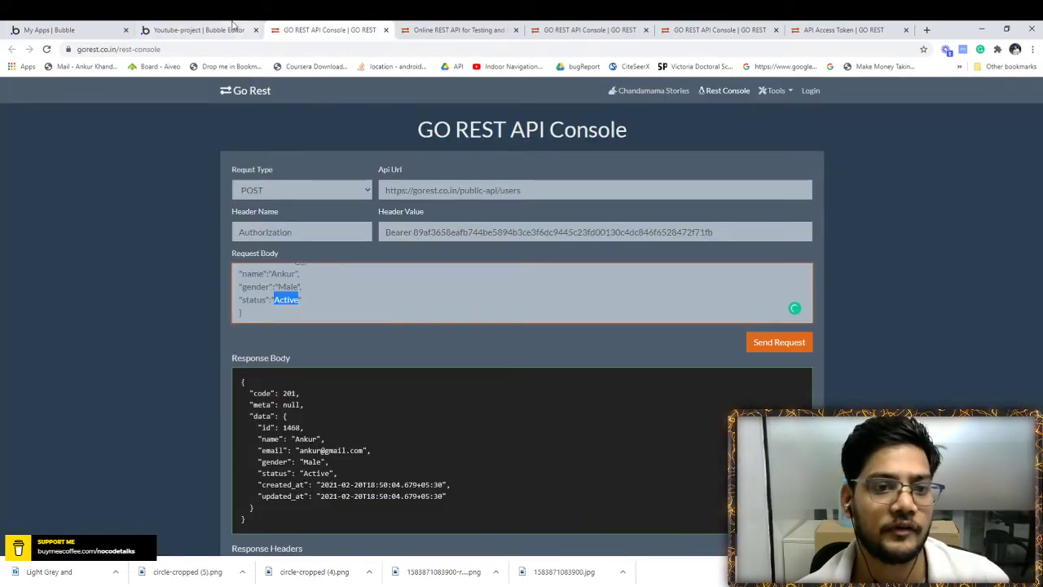
left_click(190, 30)
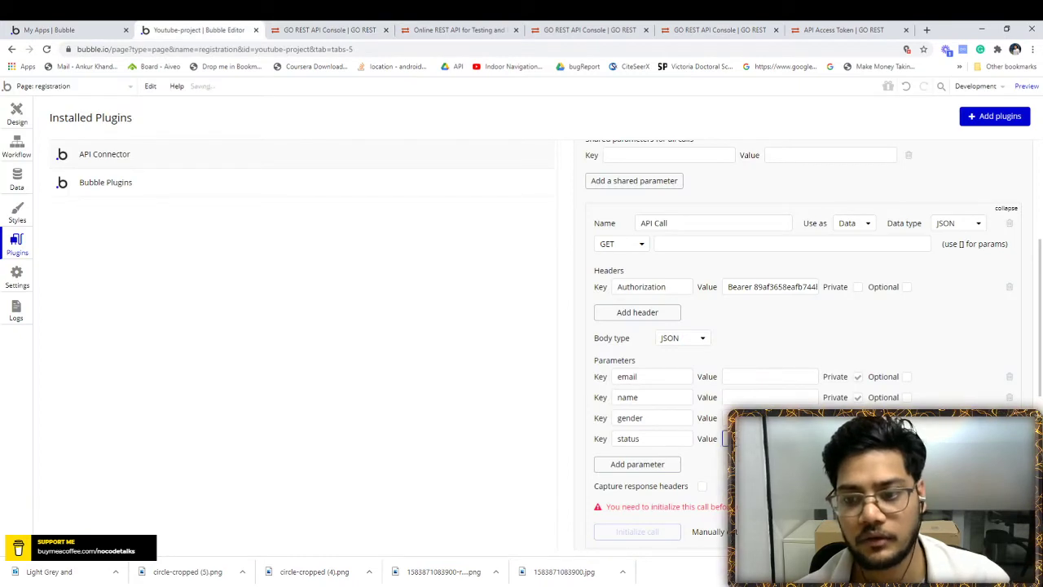
left_click(326, 30)
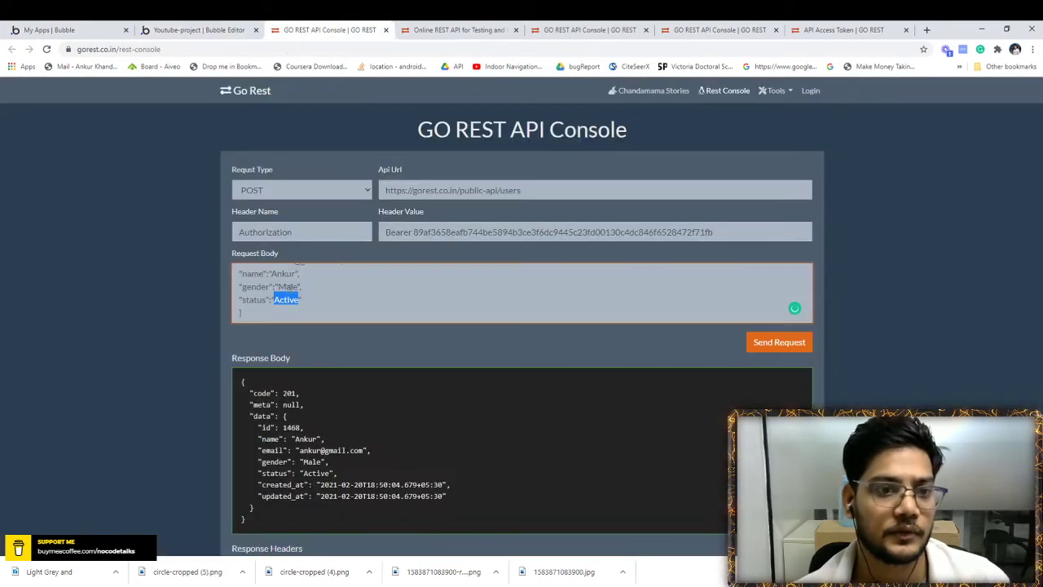
double_click(290, 287)
left_click(191, 30)
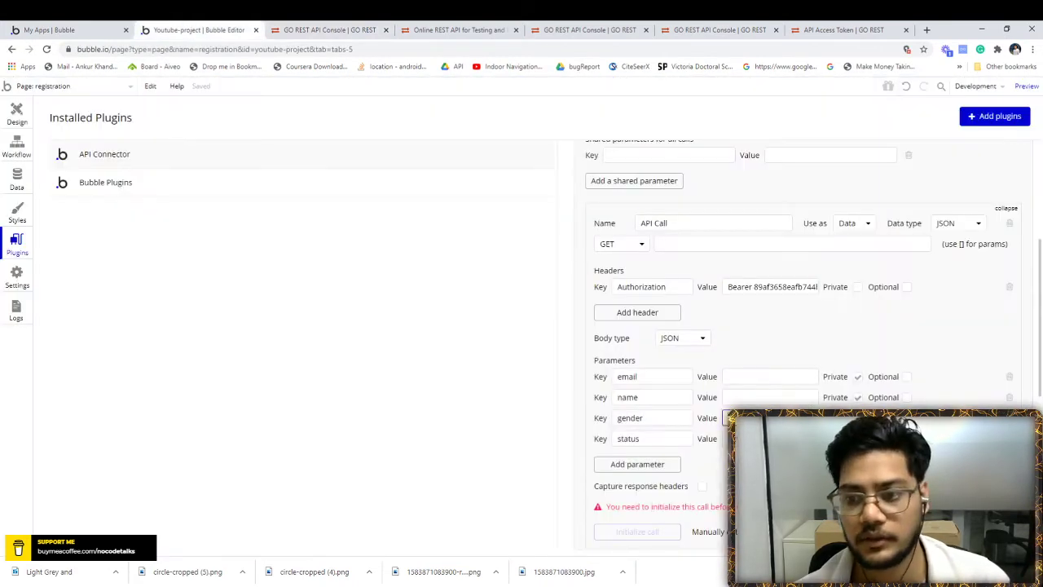
left_click(326, 29)
scroll(277, 297, "up", 2)
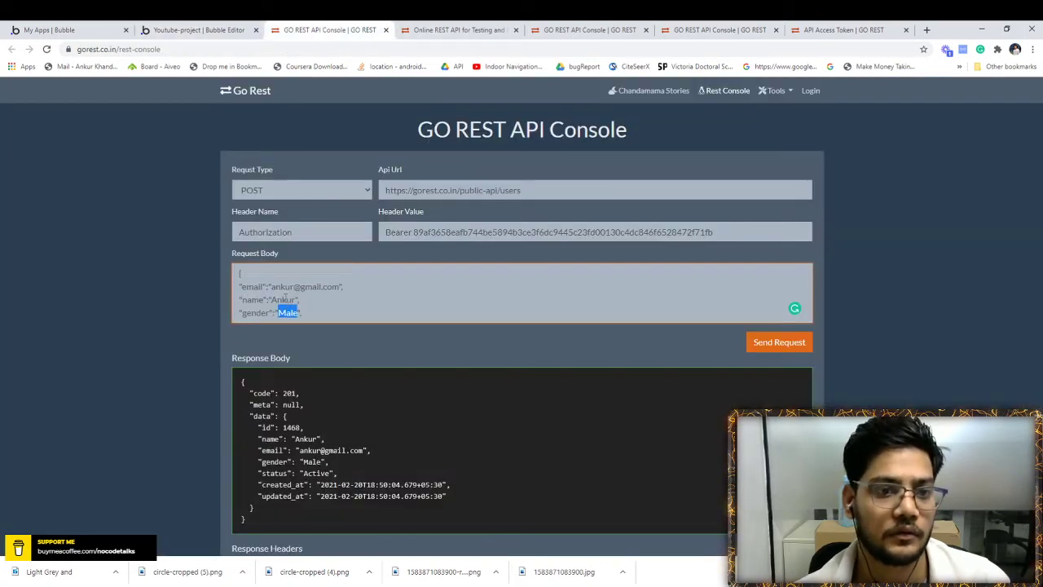
left_click(191, 29)
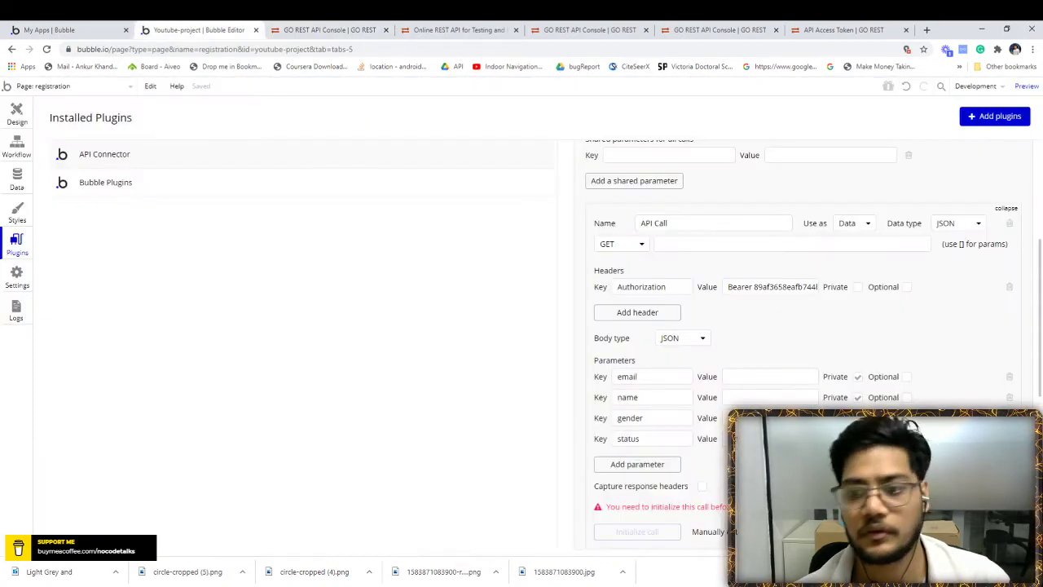
- Enter a sample name and a test e-mail as the name and email parameter values
left_click(760, 397)
type("Ankur")
left_click(745, 376)
type("test@")
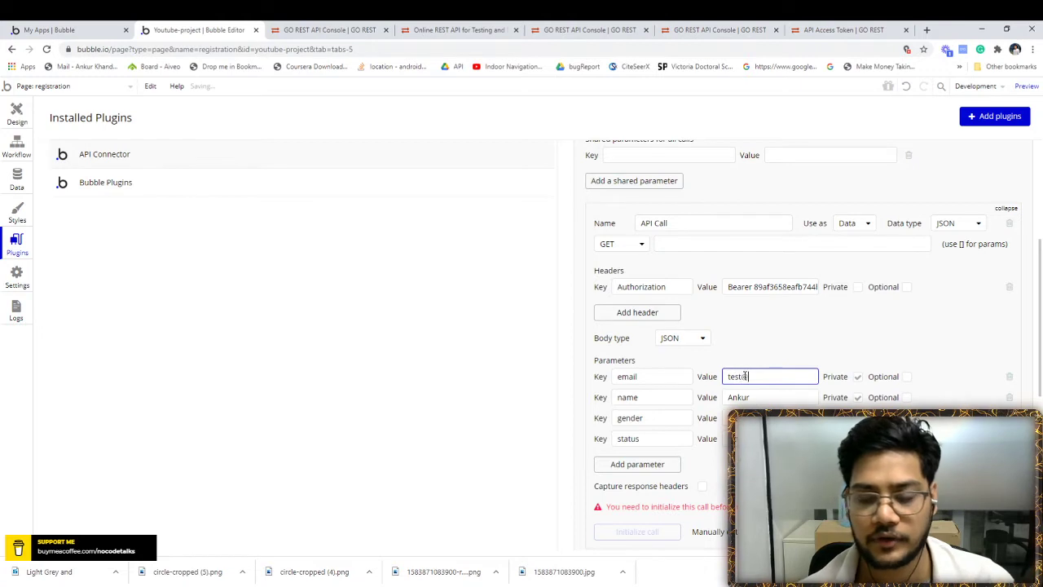
type("test.com")
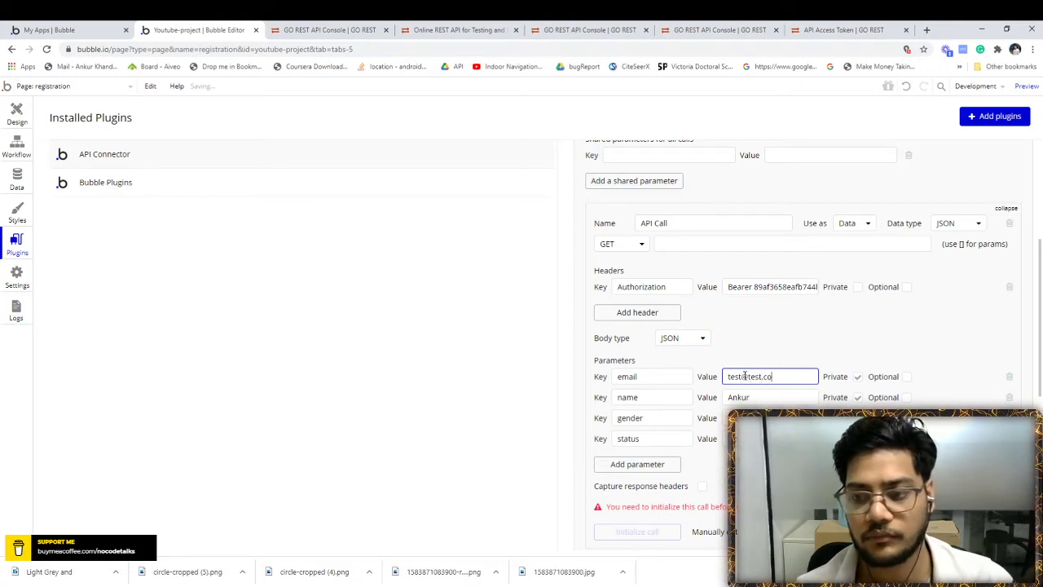
left_click(855, 359)
scroll(855, 357, "down", 1)
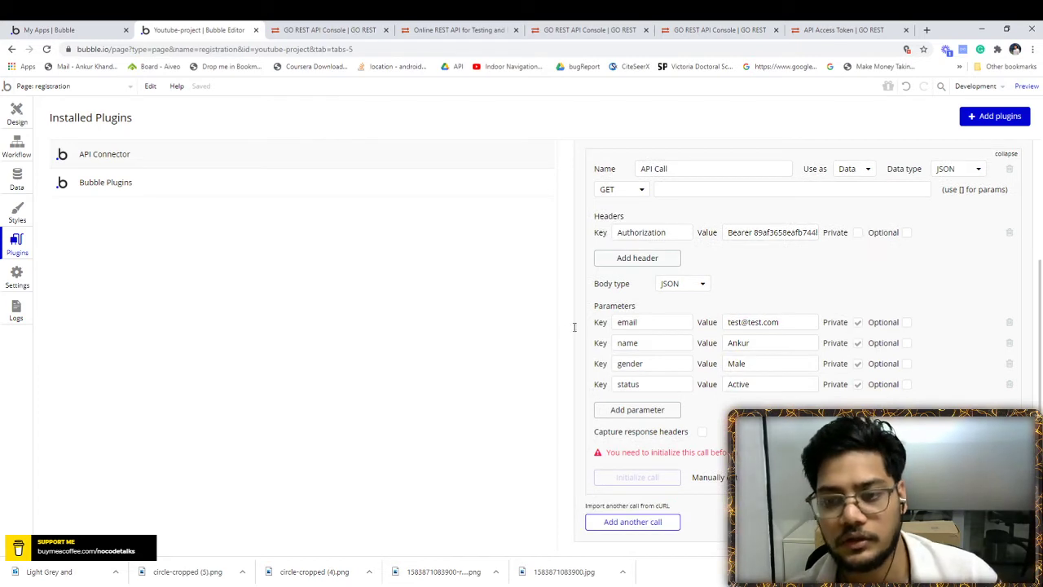
left_click_drag(727, 321, 788, 322)
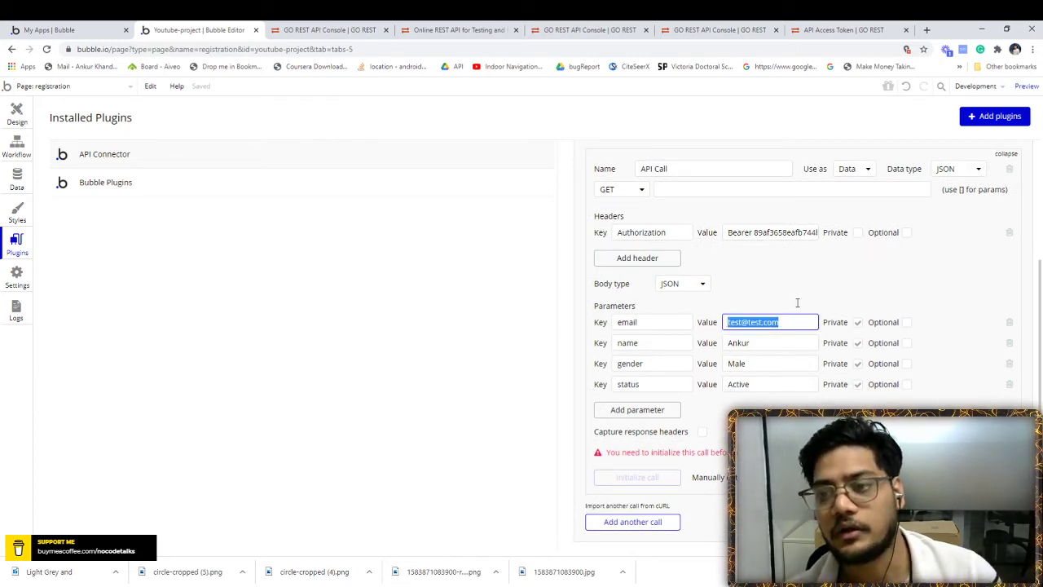
left_click(797, 303)
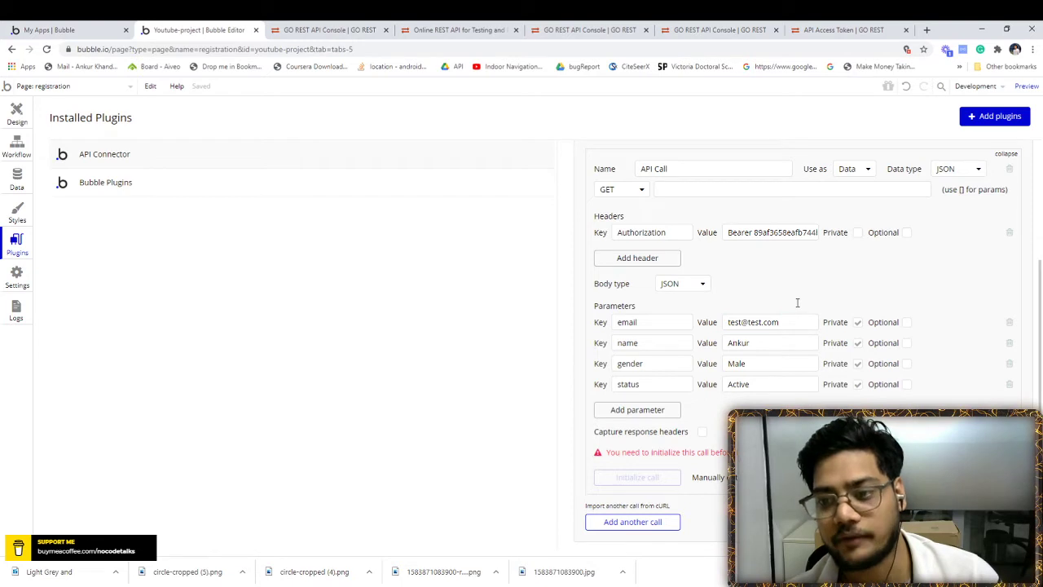
- Untick Private on the email, name, gender and status parameters
left_click(858, 323)
left_click(858, 323)
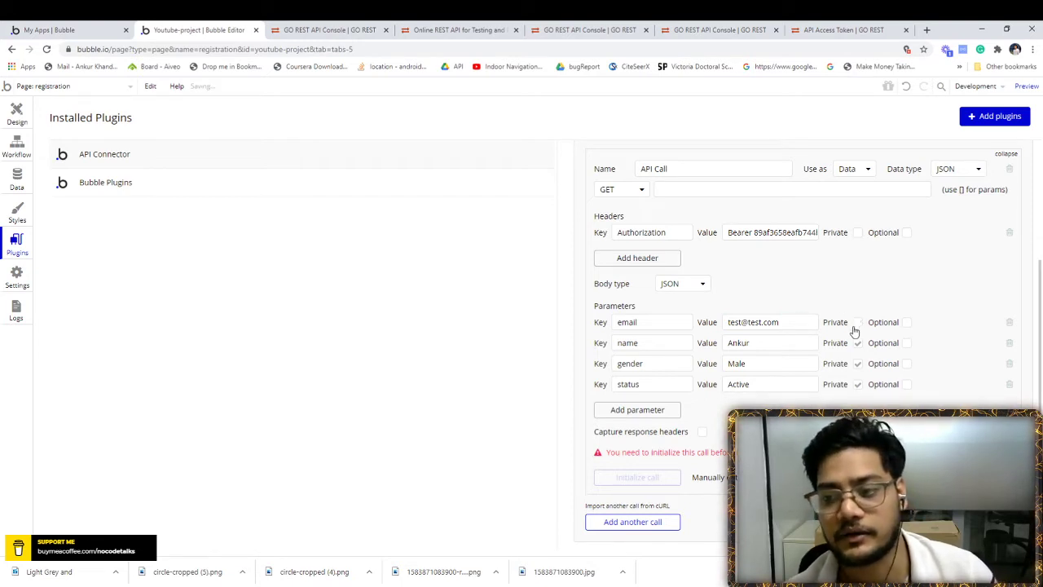
left_click(858, 344)
left_click(857, 364)
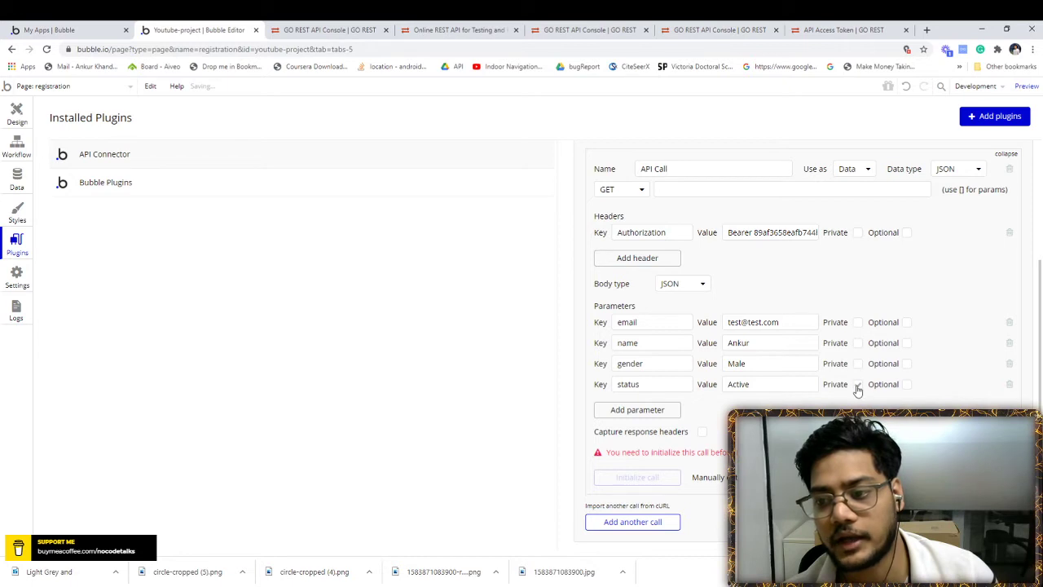
left_click(857, 385)
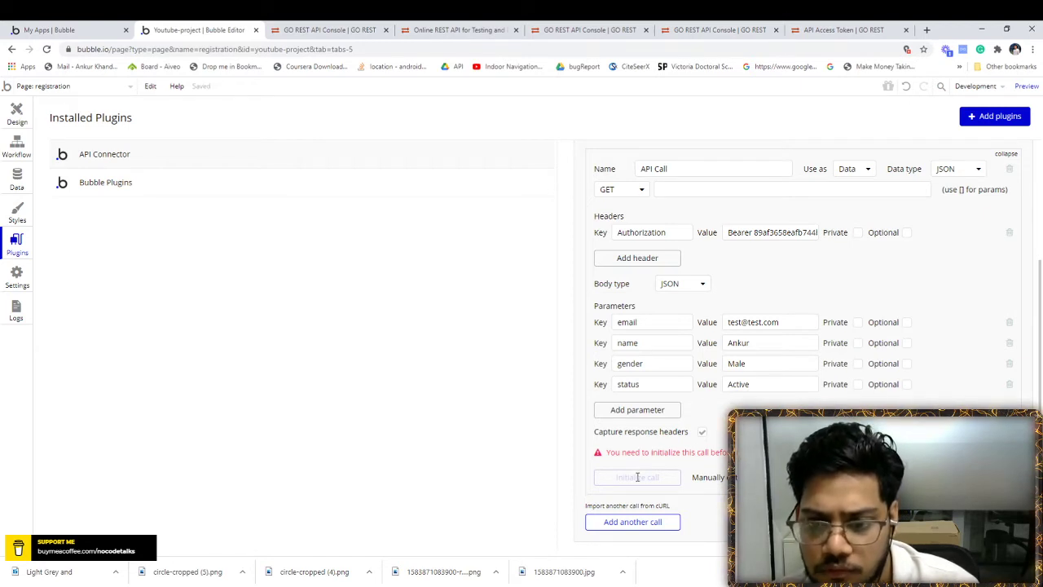
scroll(738, 383, "up", 2)
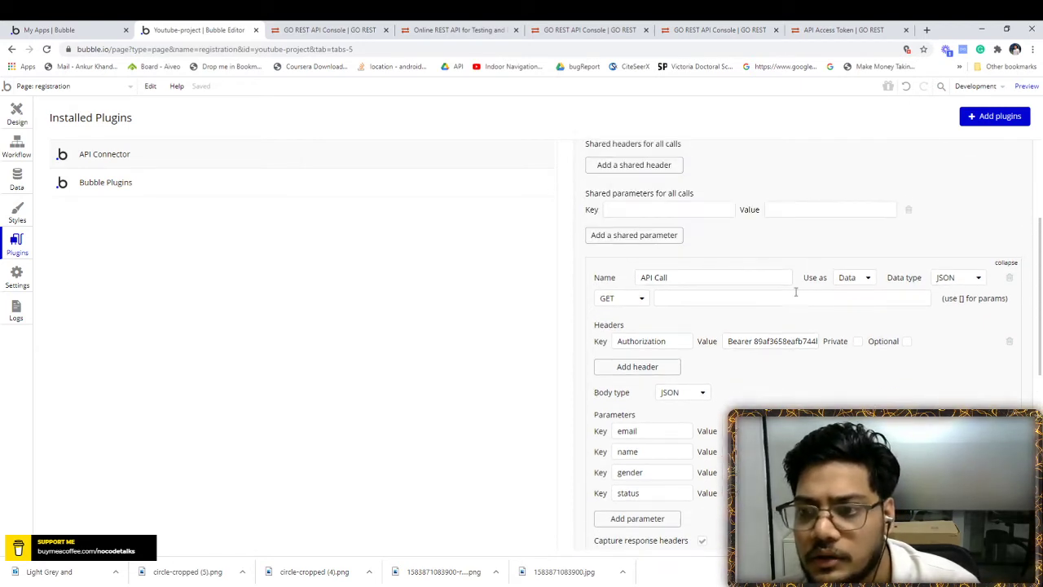
left_click(319, 29)
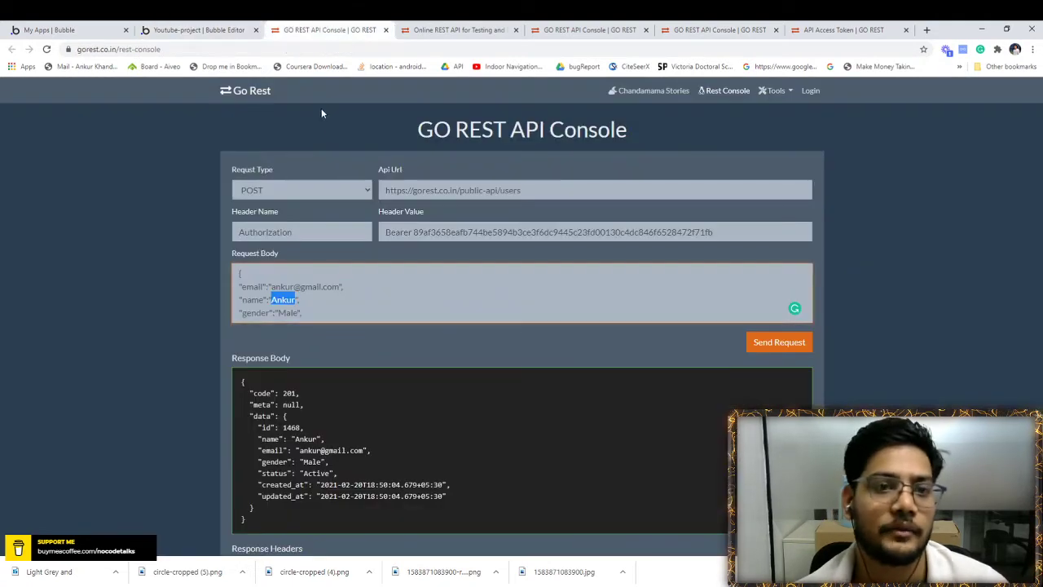
triple_click(434, 190)
key("ctrl+c")
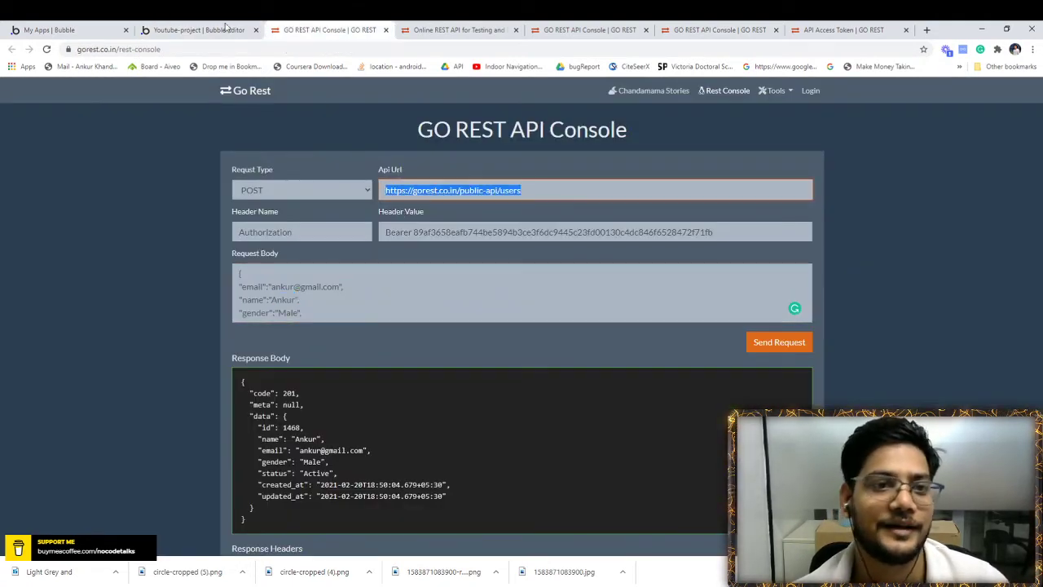
key("ctrl+shift+Tab")
left_click(721, 295)
key("ctrl+v")
left_click(636, 300)
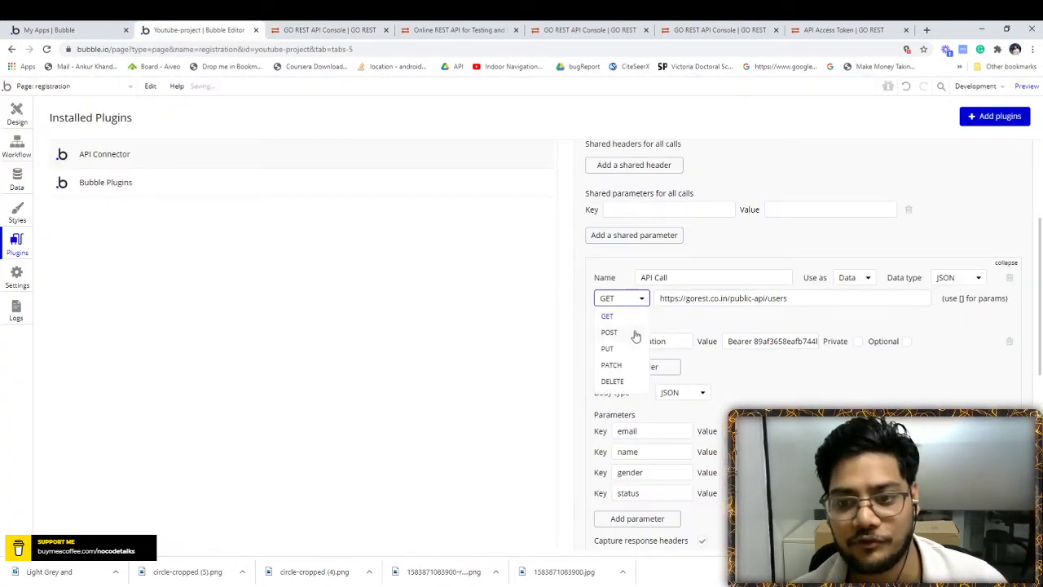
left_click(632, 332)
- Check the JSON body and initialize the call
scroll(693, 342, "down", 2)
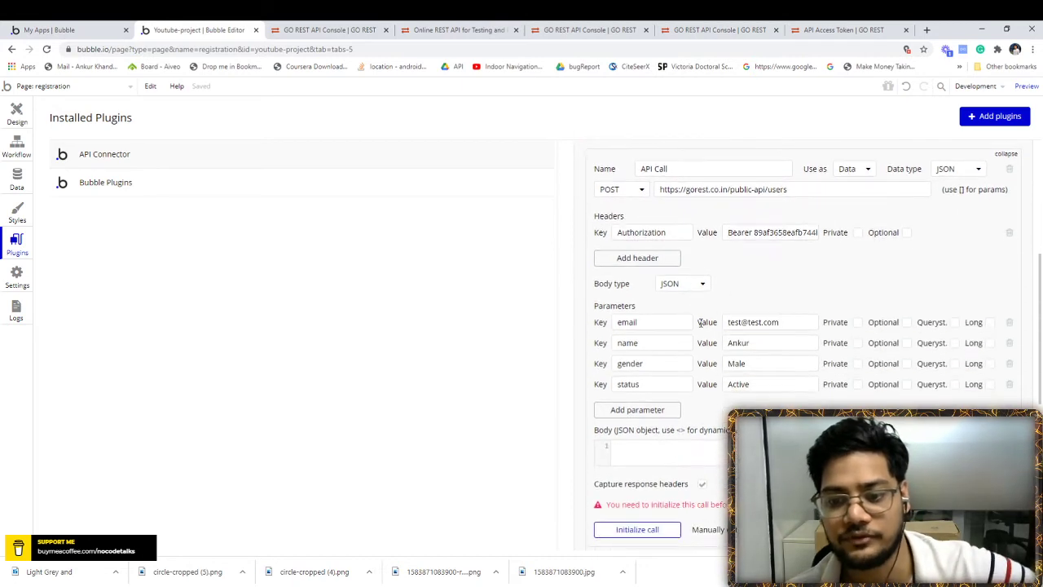
left_click(636, 449)
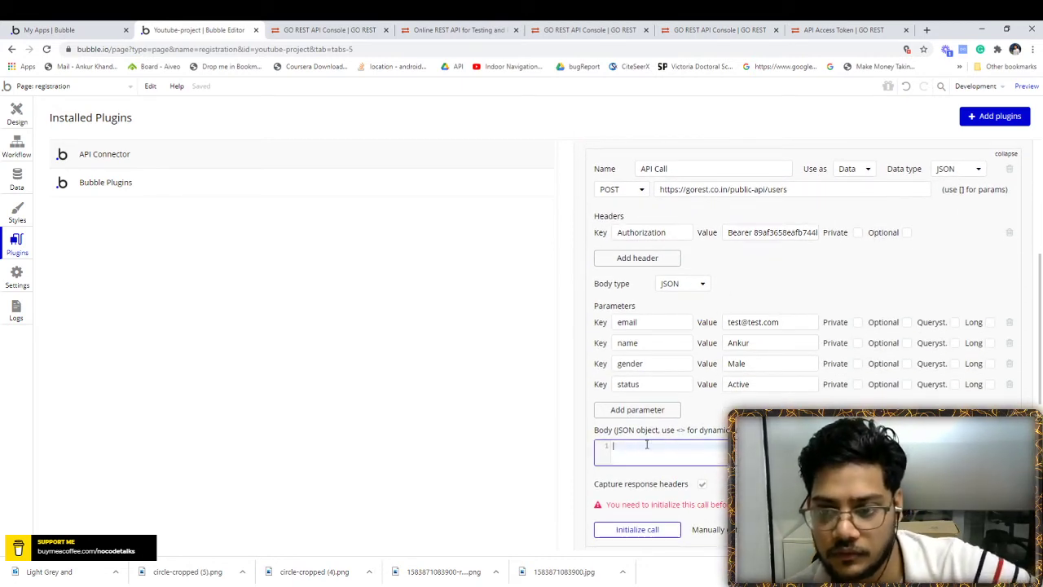
left_click(719, 408)
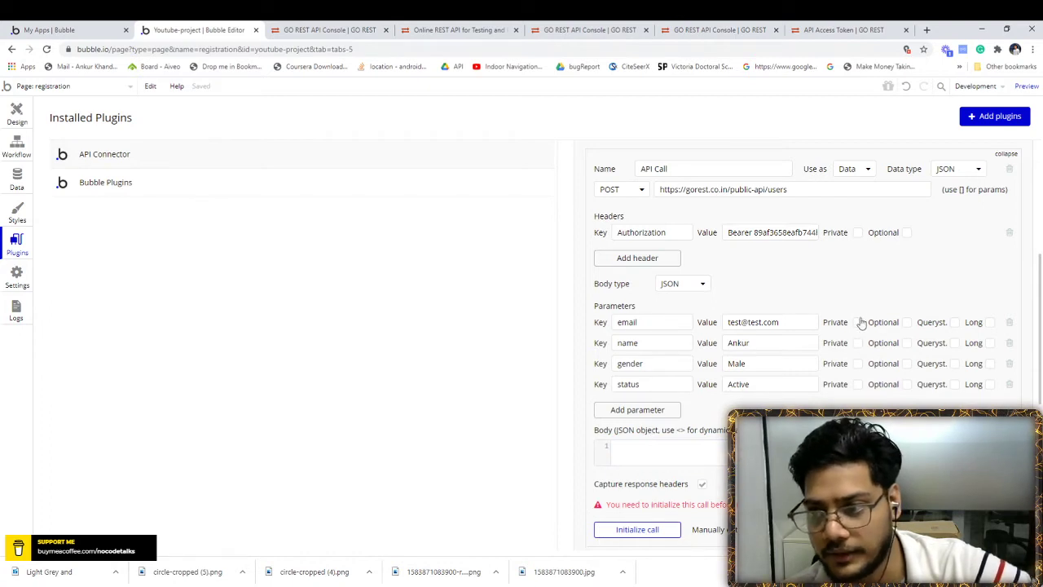
left_click(652, 455)
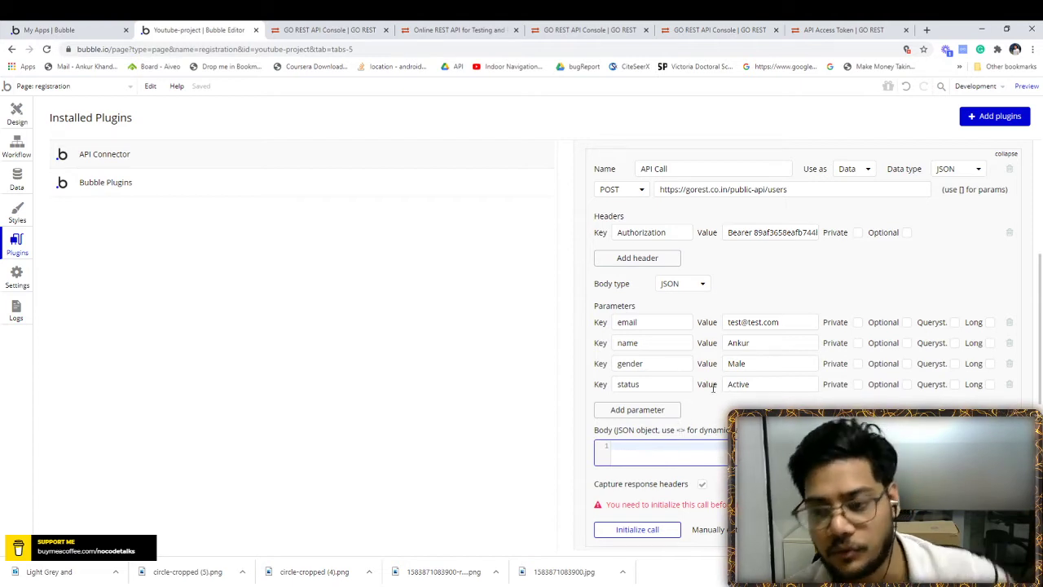
scroll(713, 389, "down", 1)
left_click(656, 479)
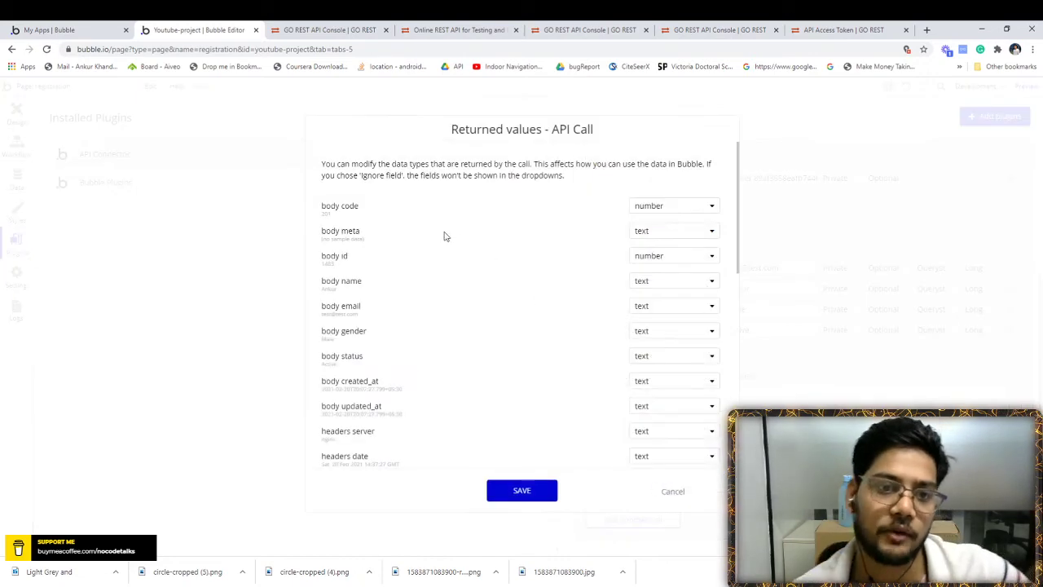
- Compare the returned values with the GoREST response and save them, keeping body id as a number
scroll(444, 285, "down", 10)
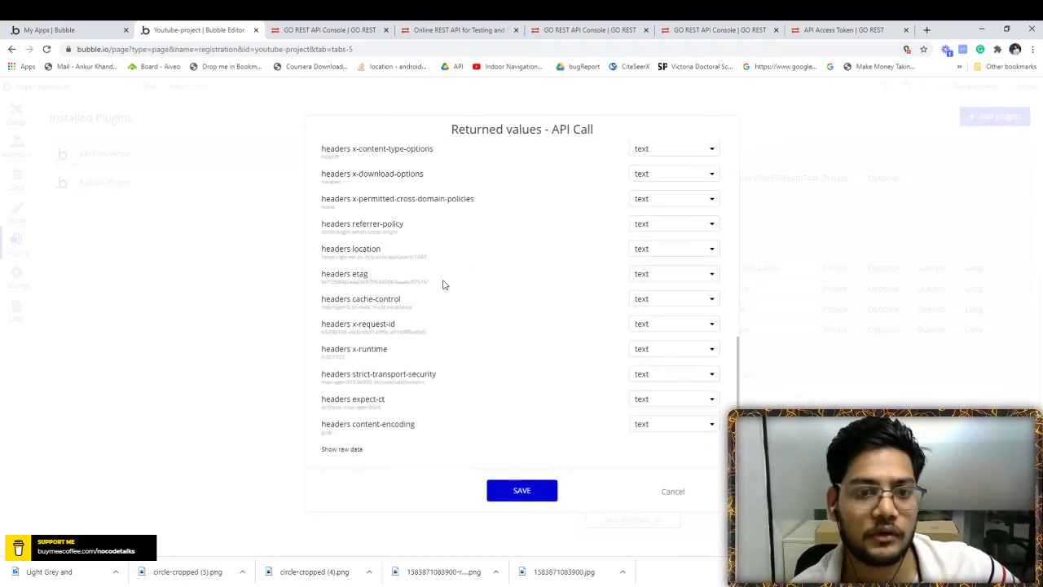
scroll(444, 284, "up", 10)
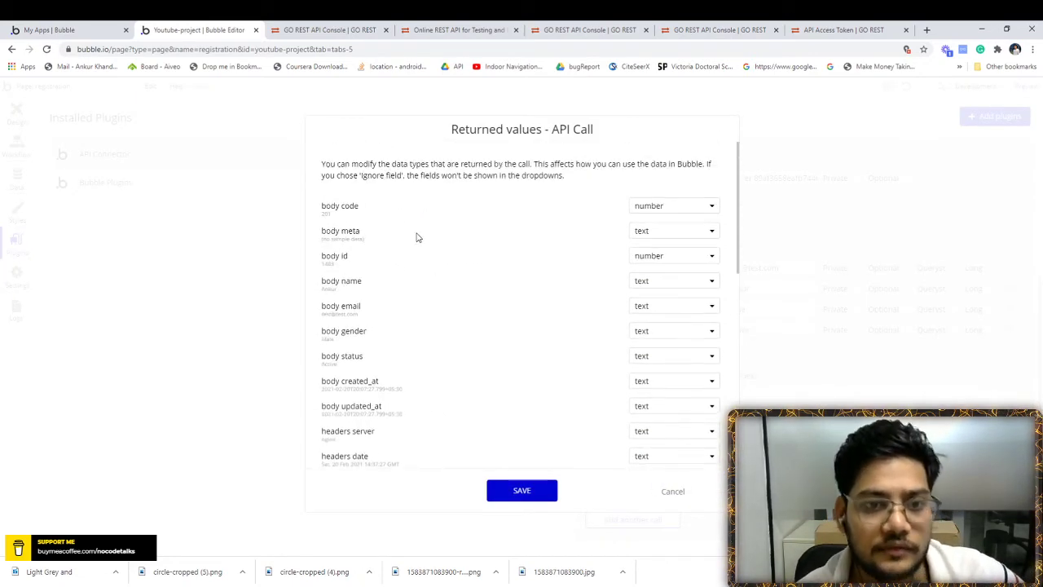
key("ctrl+Tab")
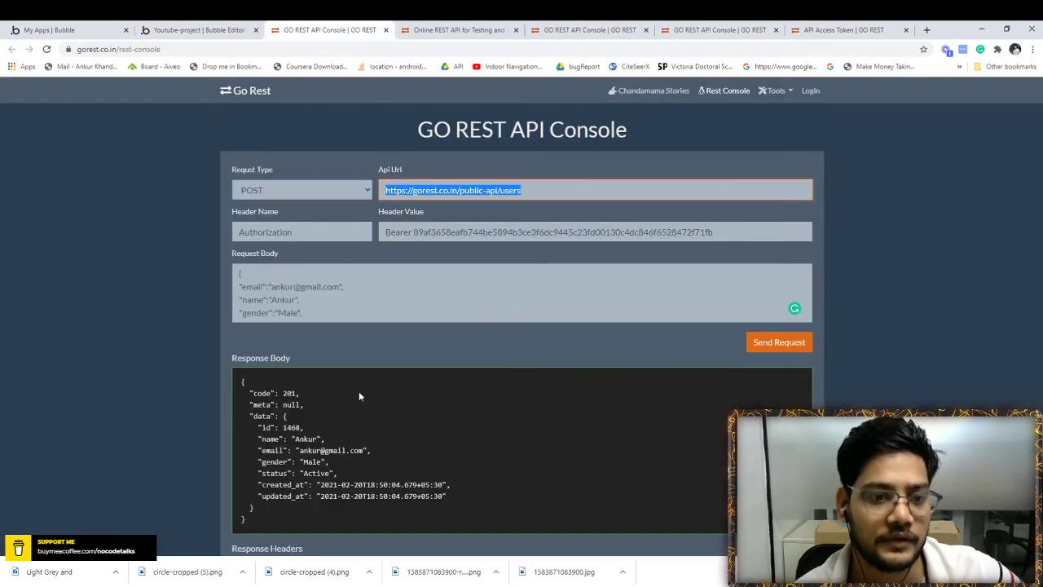
scroll(358, 396, "down", 2)
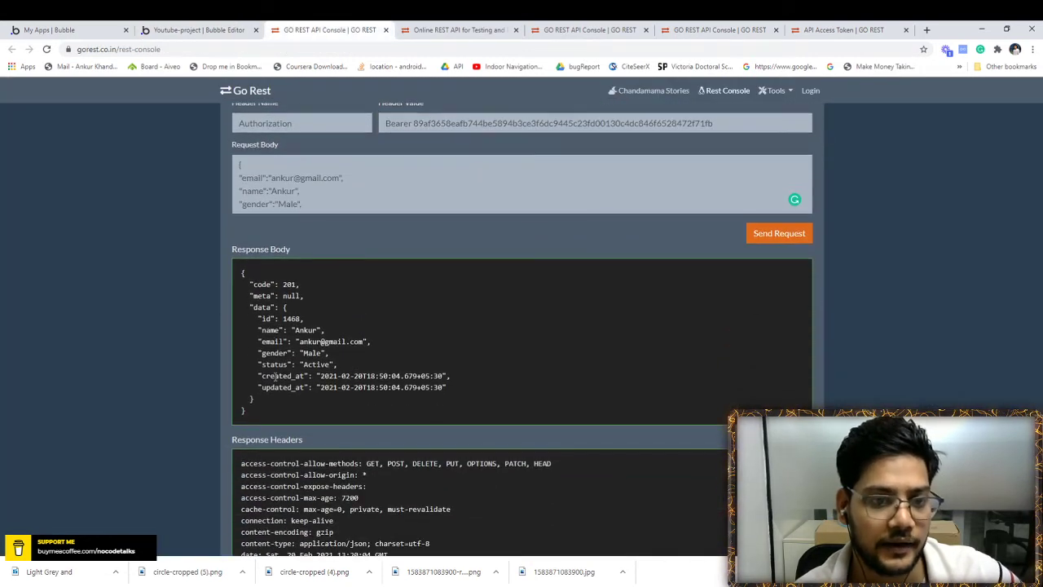
left_click(186, 30)
scroll(373, 326, "down", 2)
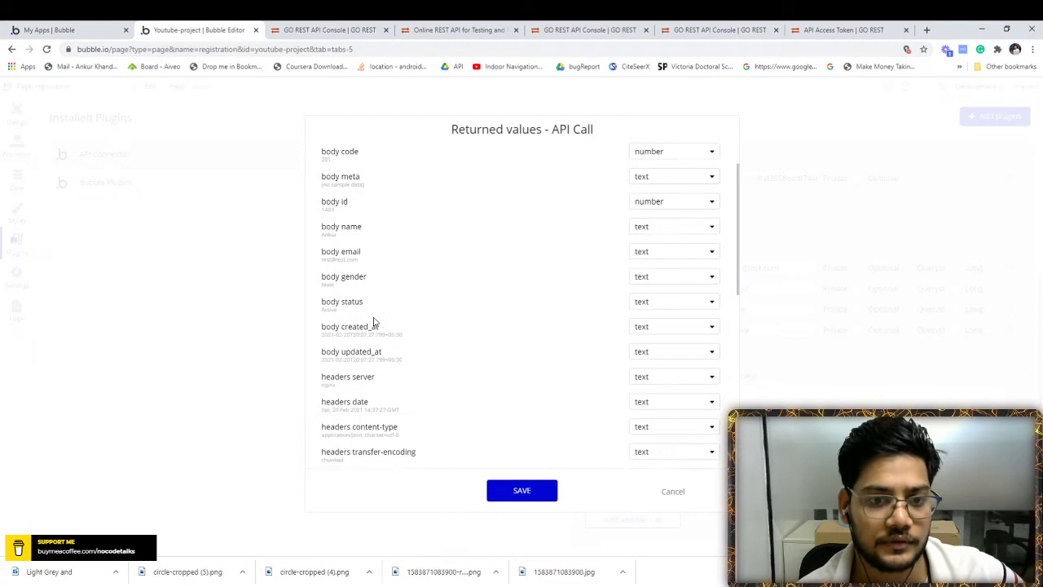
left_click(527, 494)
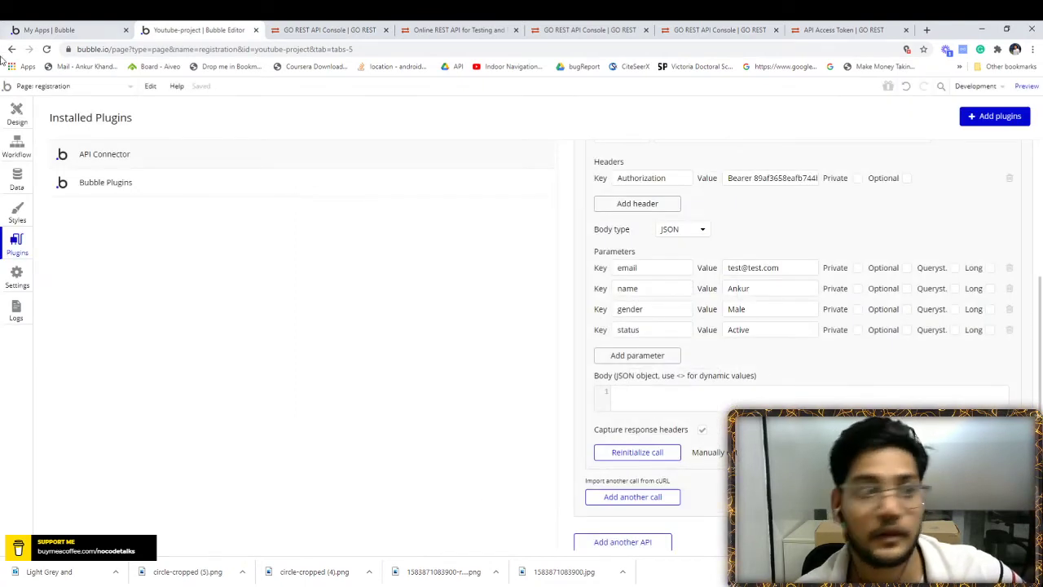
left_click(12, 114)
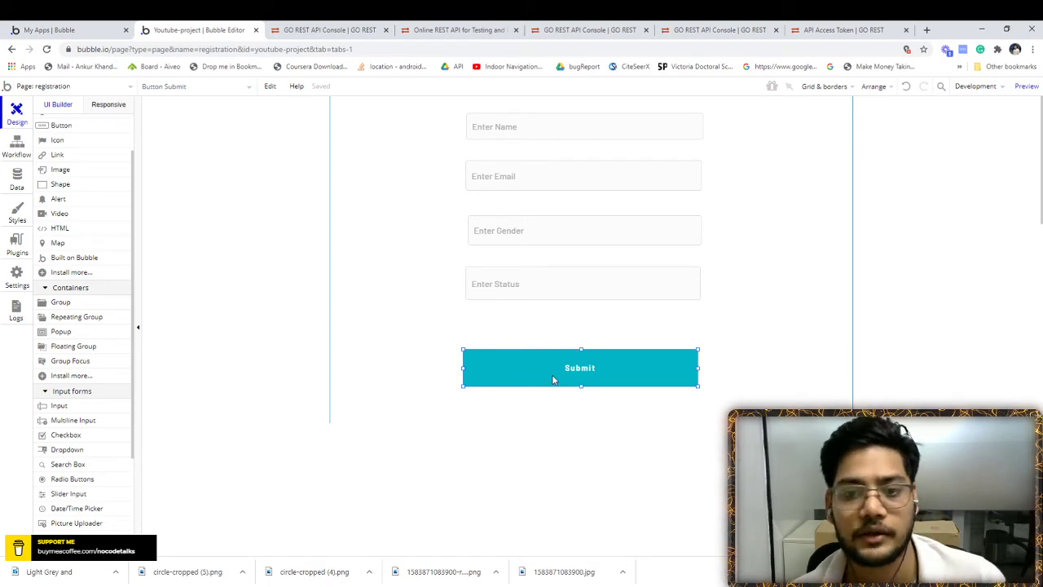
- Add an 'An element is clicked' workflow event with Button Submit as its element
left_click(16, 148)
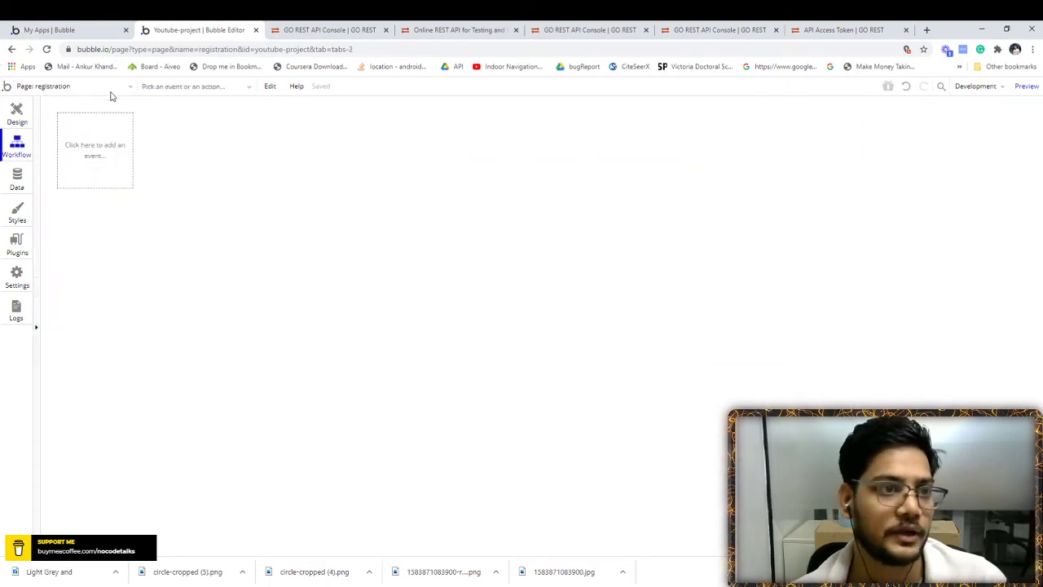
left_click(84, 152)
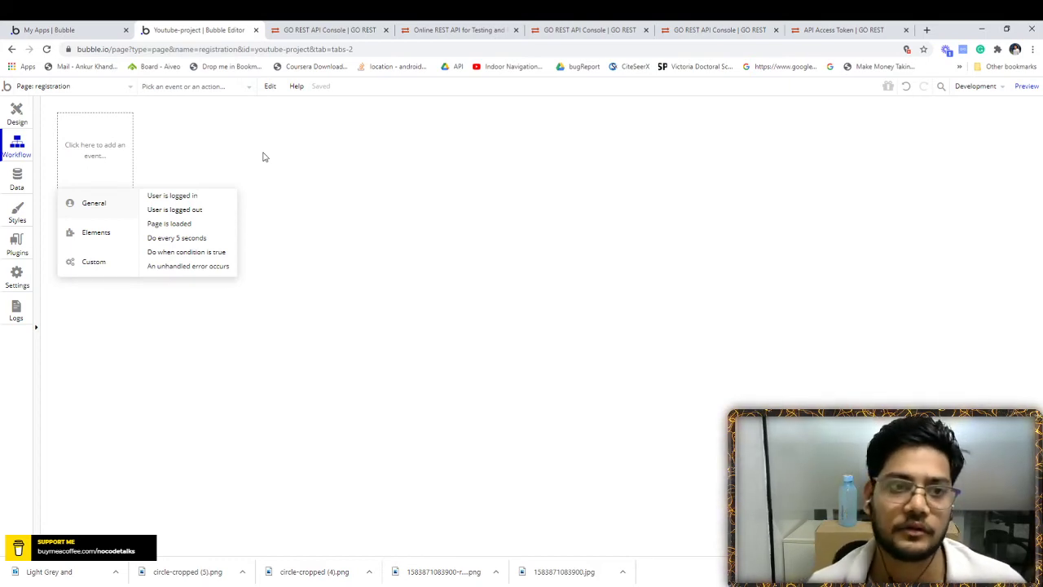
left_click(16, 112)
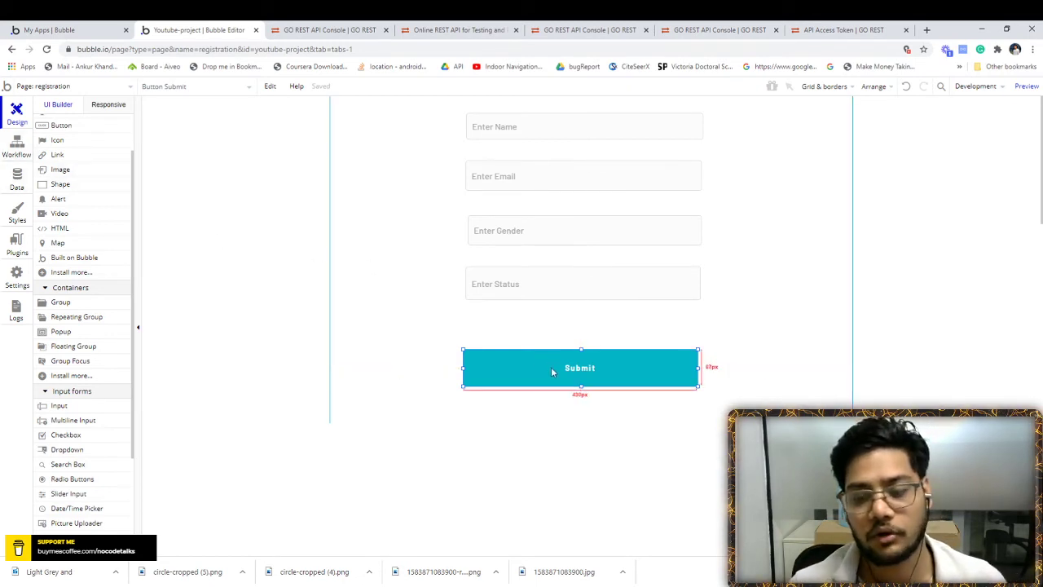
left_click(16, 153)
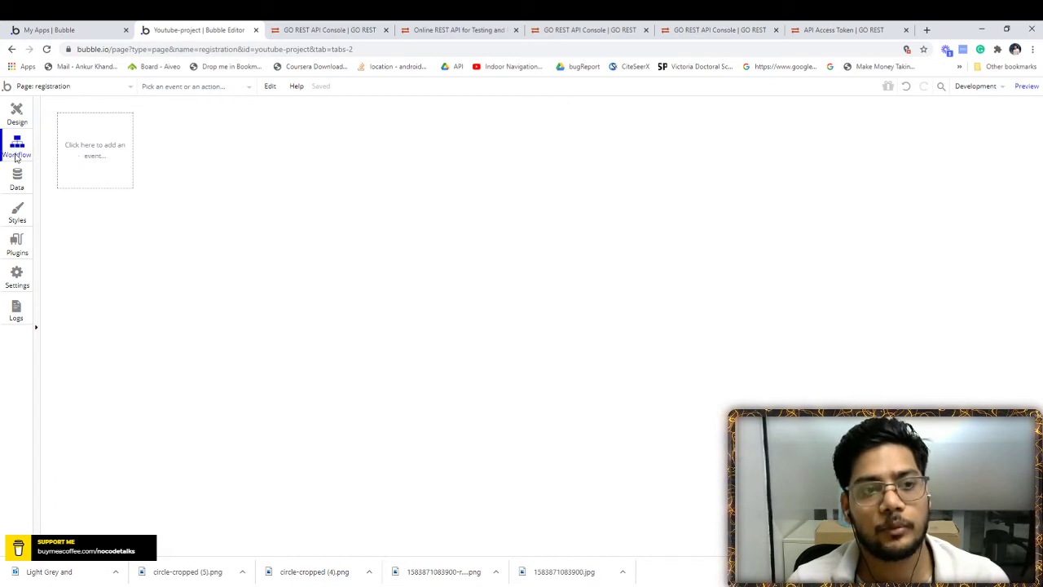
left_click(80, 153)
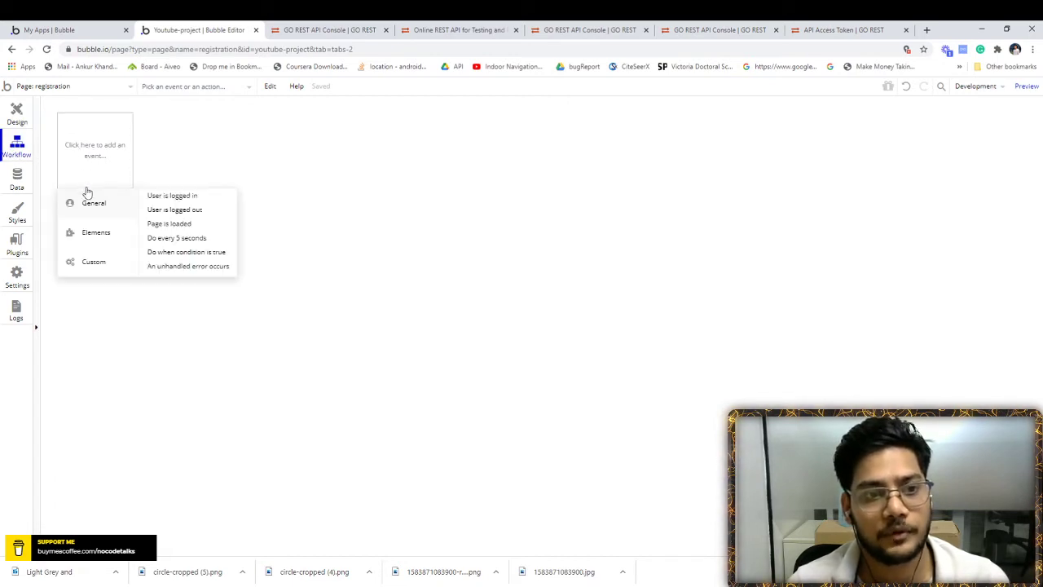
mouse_move(93, 233)
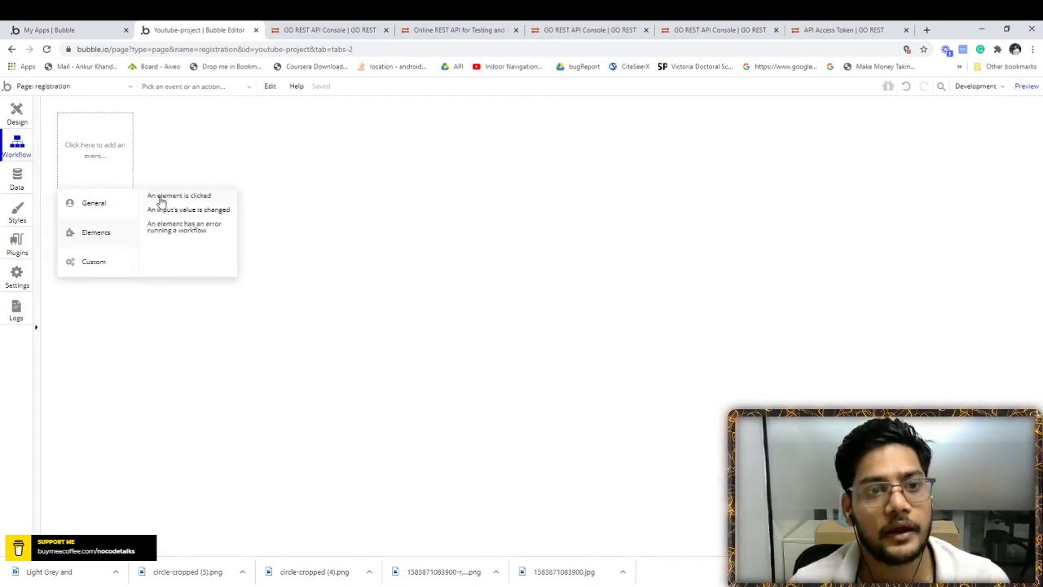
left_click(161, 199)
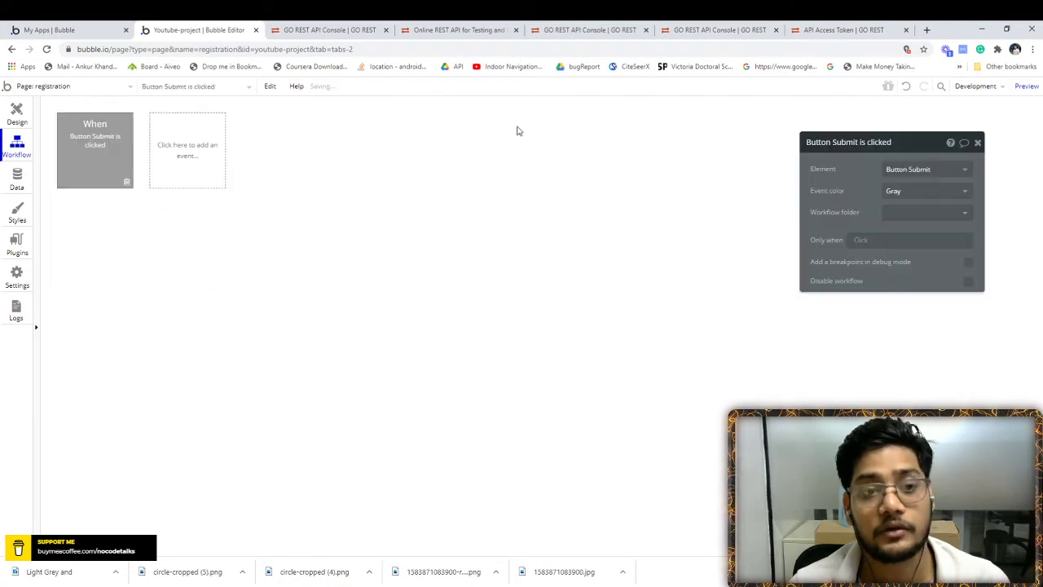
left_click(923, 172)
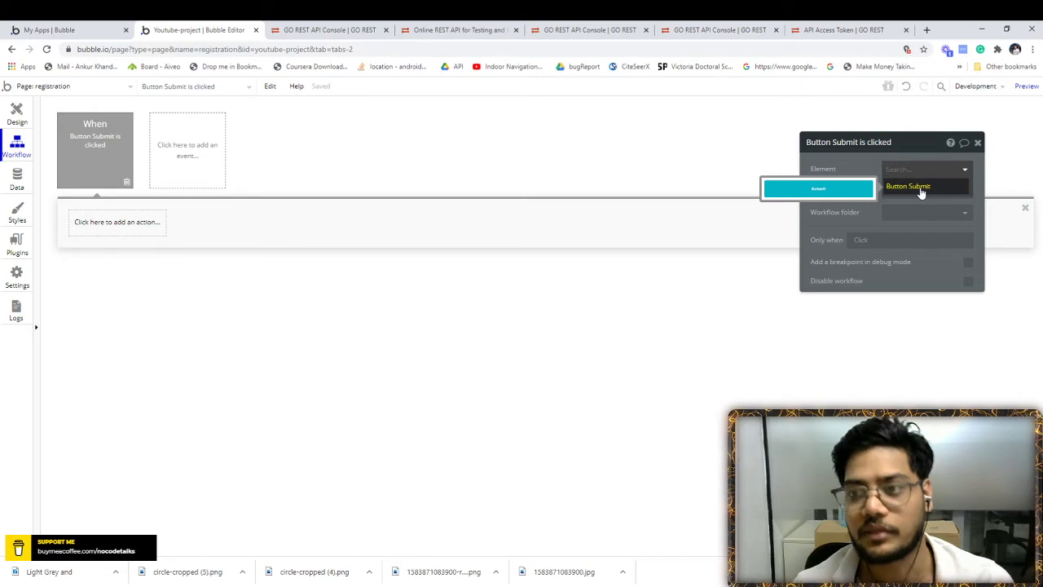
left_click(921, 190)
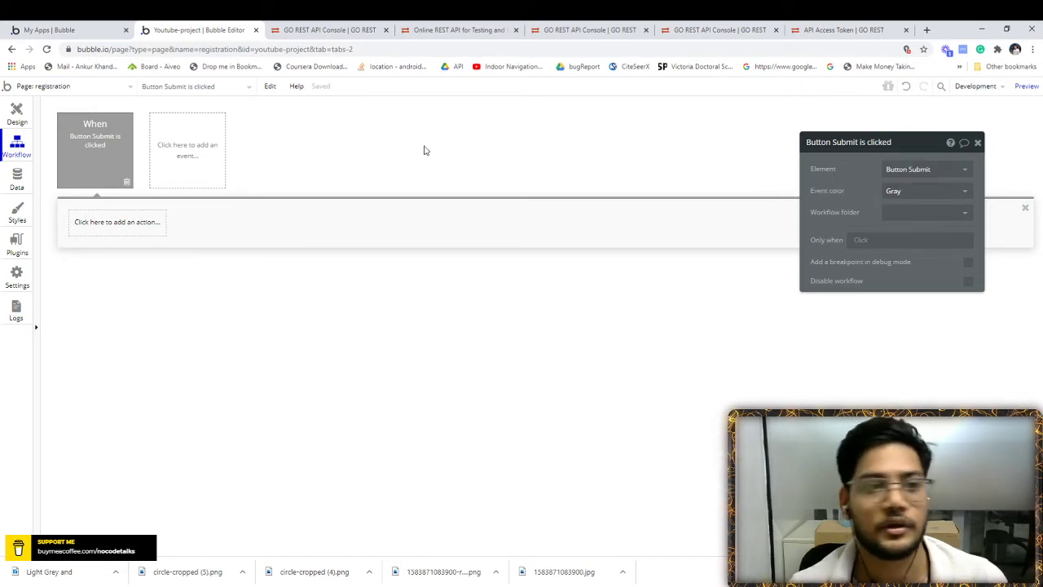
- Browse the workflow's action list and close it without adding an action
left_click(118, 222)
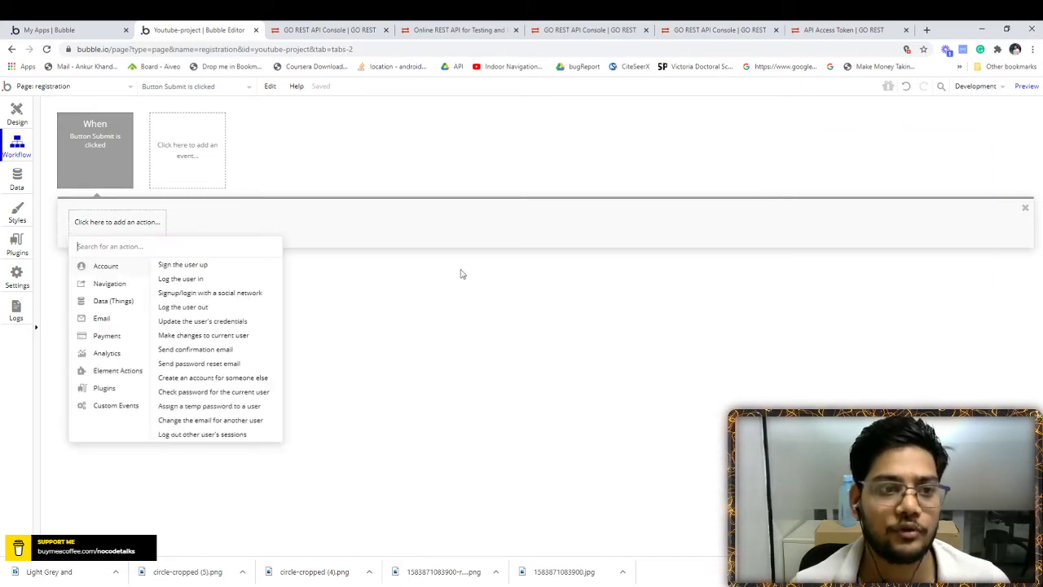
mouse_move(121, 390)
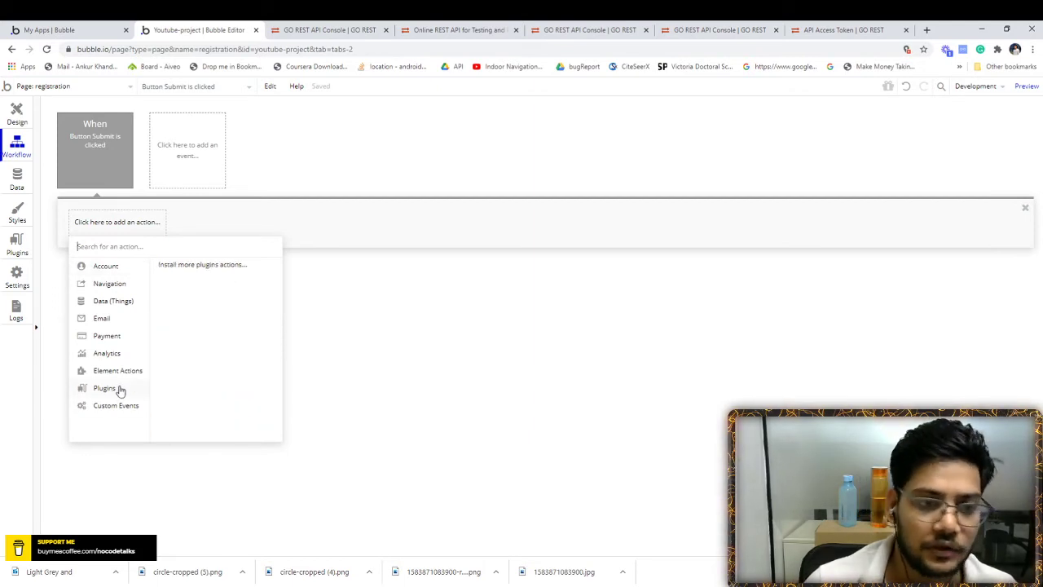
left_click(325, 318)
- Set the API Call's 'Use as' option to Action in the API Connector
left_click(17, 238)
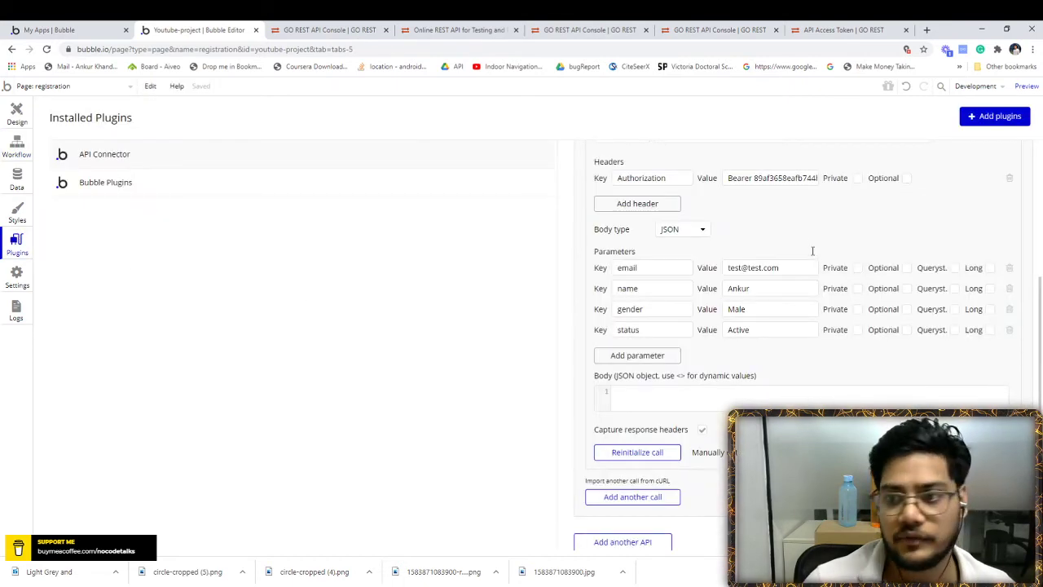
scroll(848, 240, "up", 3)
scroll(872, 276, "up", 1)
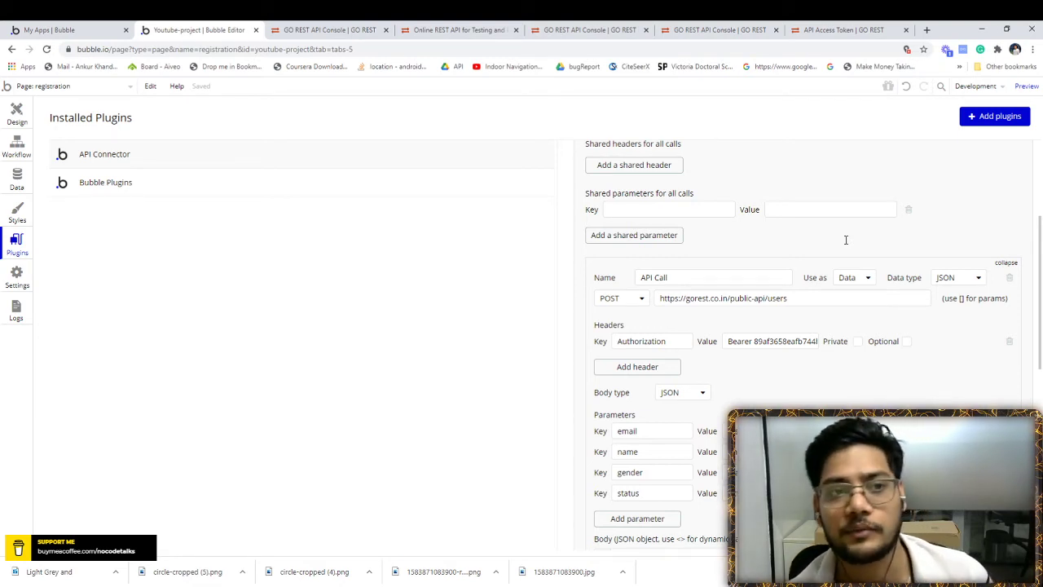
left_click(851, 279)
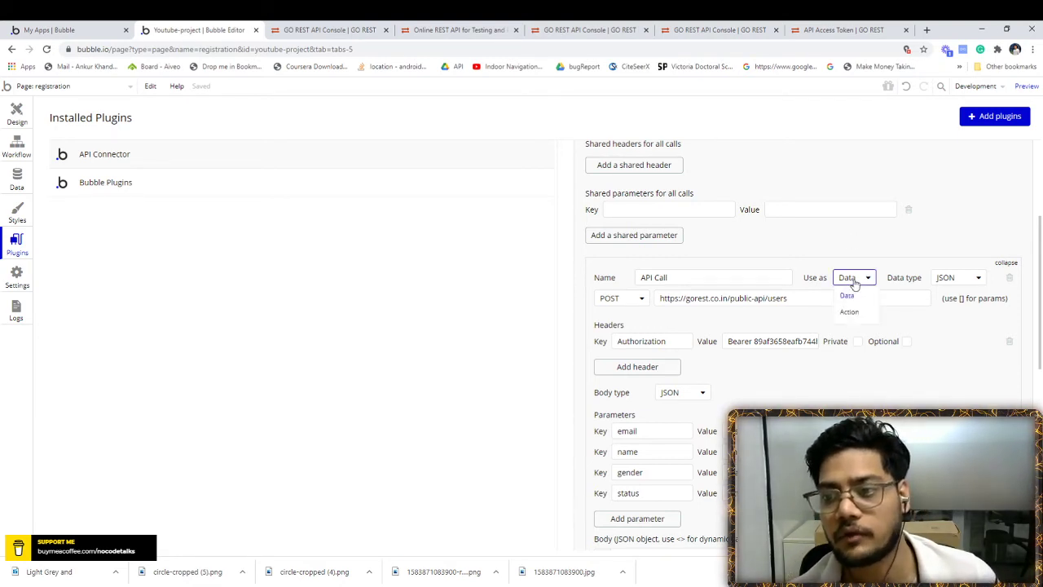
left_click(852, 312)
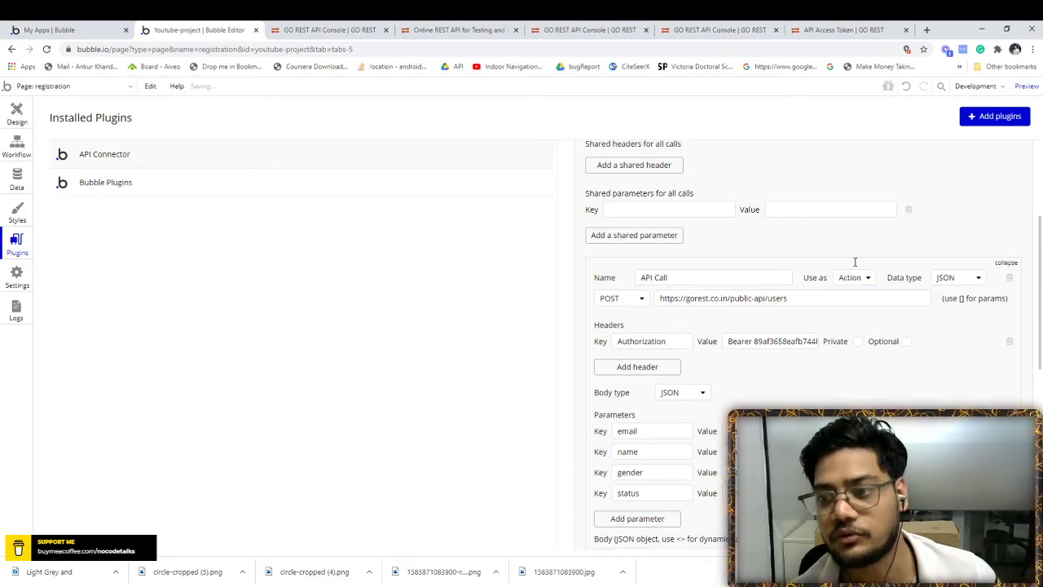
- Add the Plugins > User - API Call action as Step 1 of the Submit workflow
left_click(6, 149)
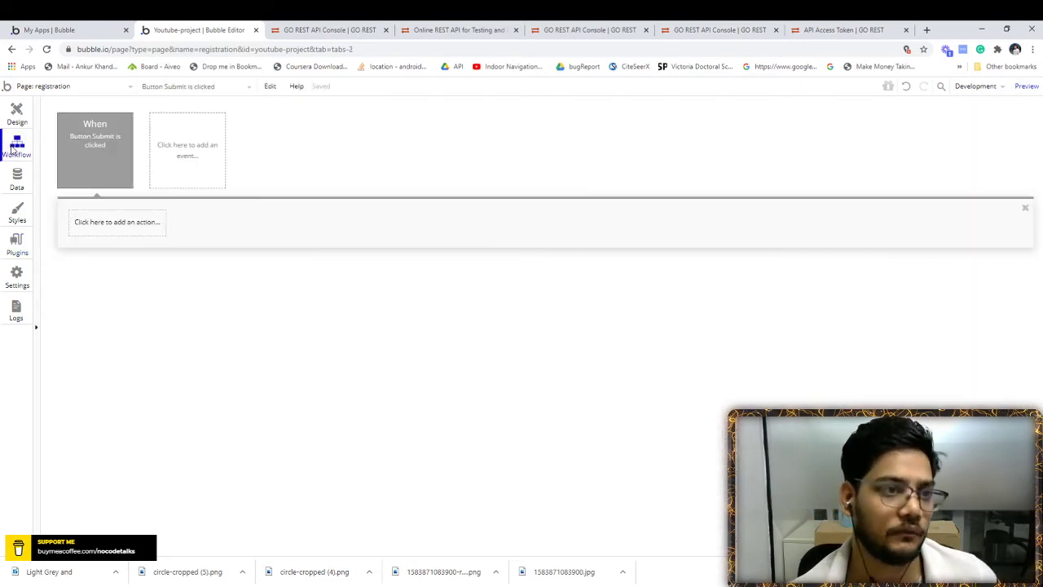
left_click(147, 223)
mouse_move(106, 388)
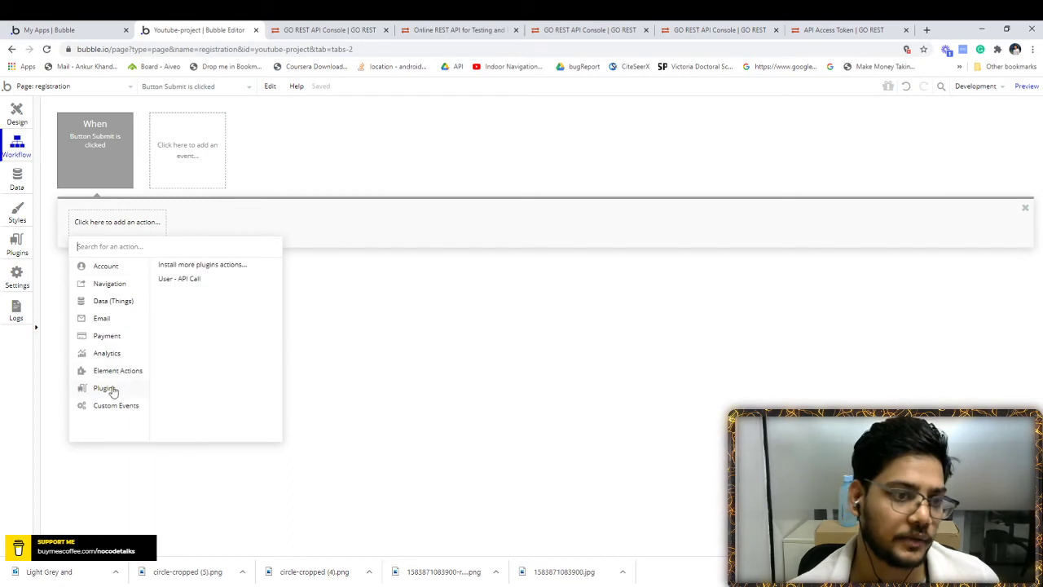
left_click(181, 278)
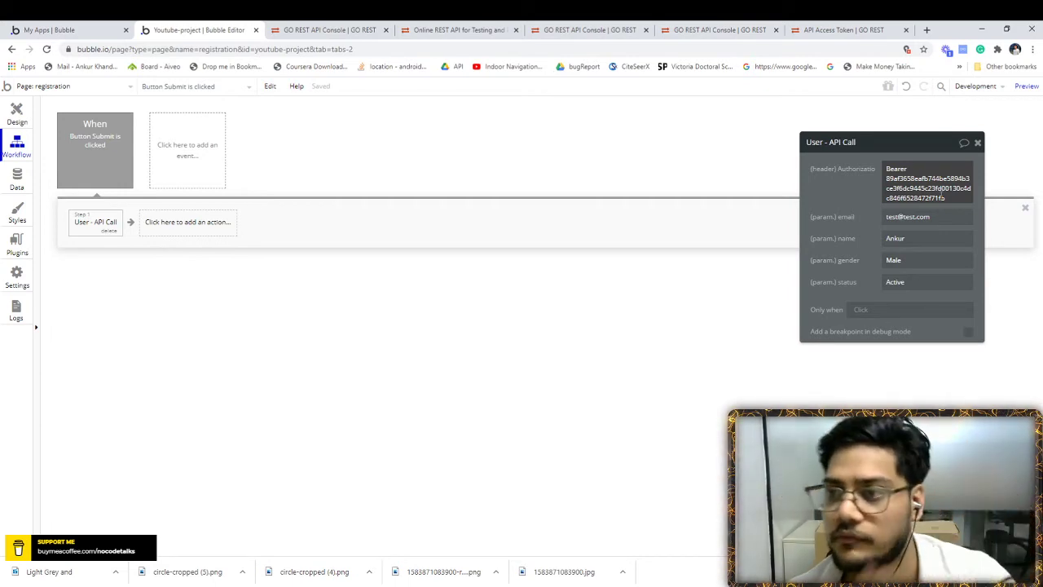
- Inspect the Authorization header and mark it Private in the API Connector settings
double_click(941, 193)
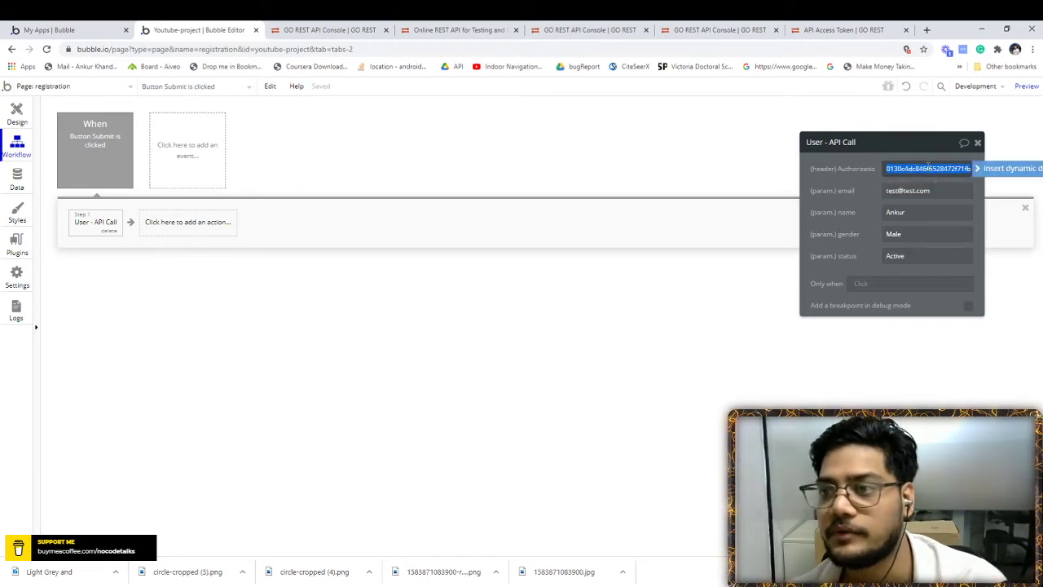
left_click(895, 157)
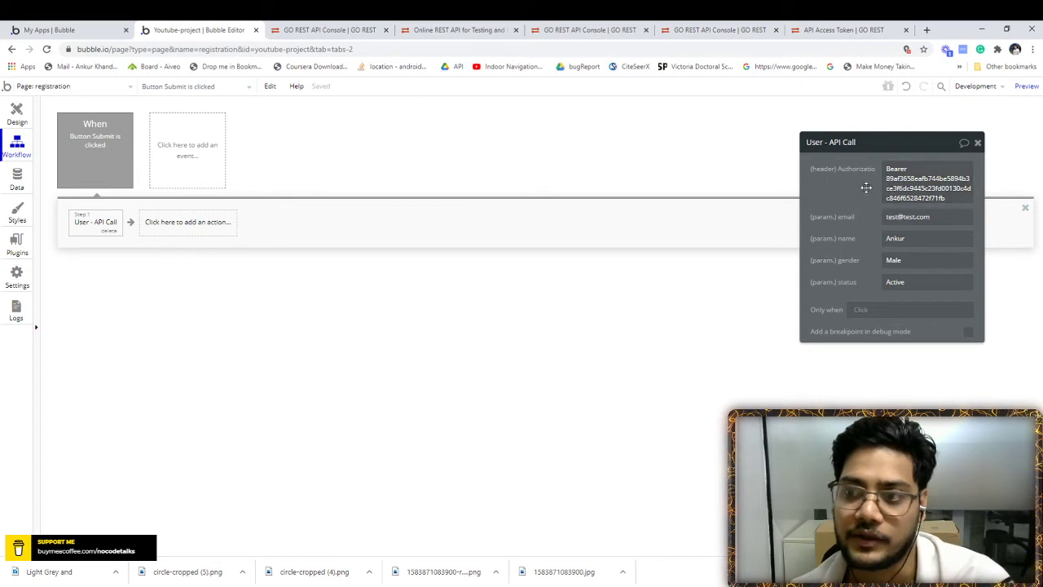
left_click(14, 118)
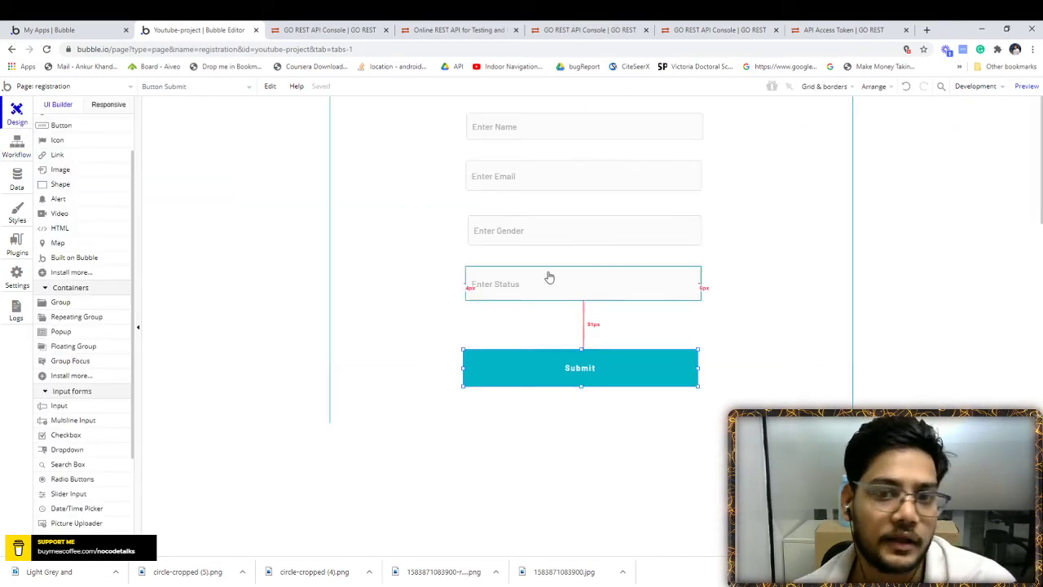
left_click(17, 243)
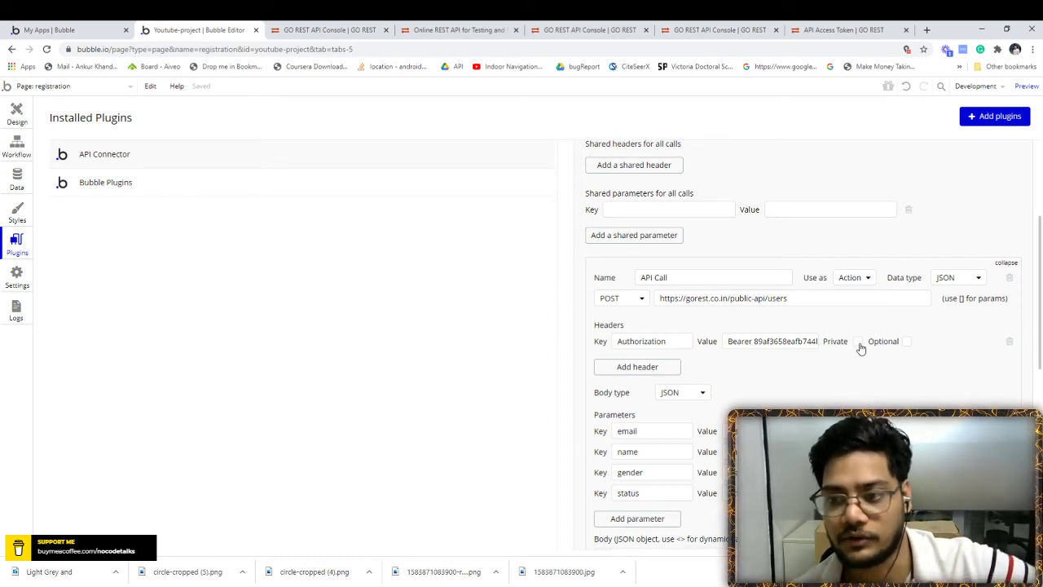
scroll(827, 372, "down", 1)
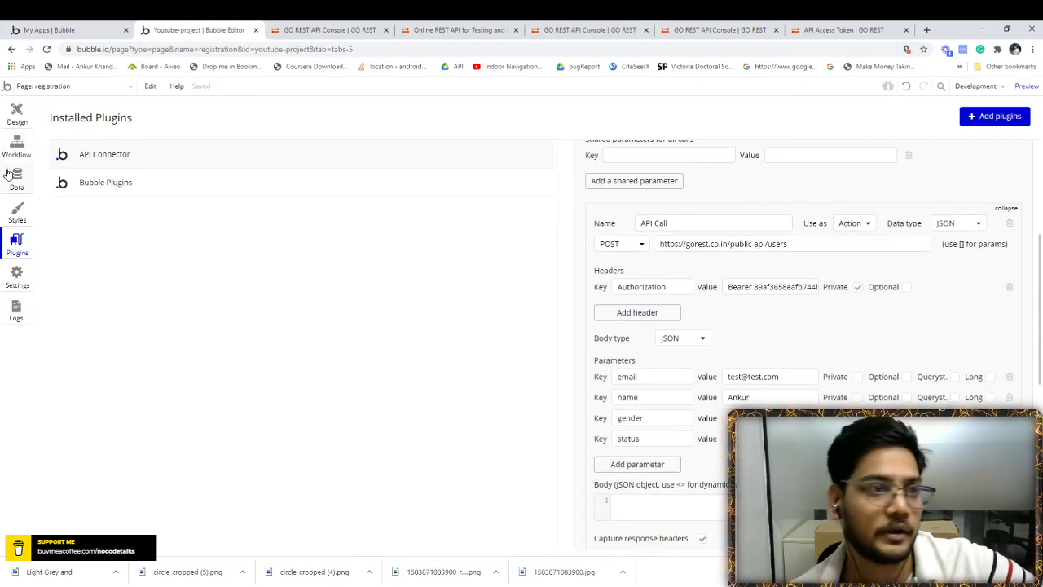
left_click(16, 146)
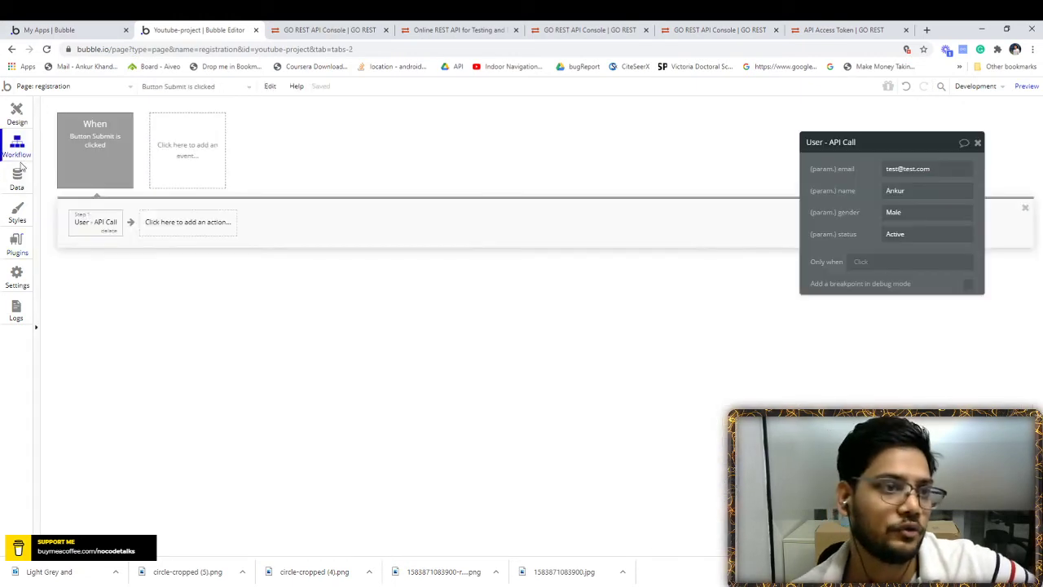
- Replace the email and name values with the Enter Email and Enter Name inputs' values
left_click(934, 171)
key("BackSpace")
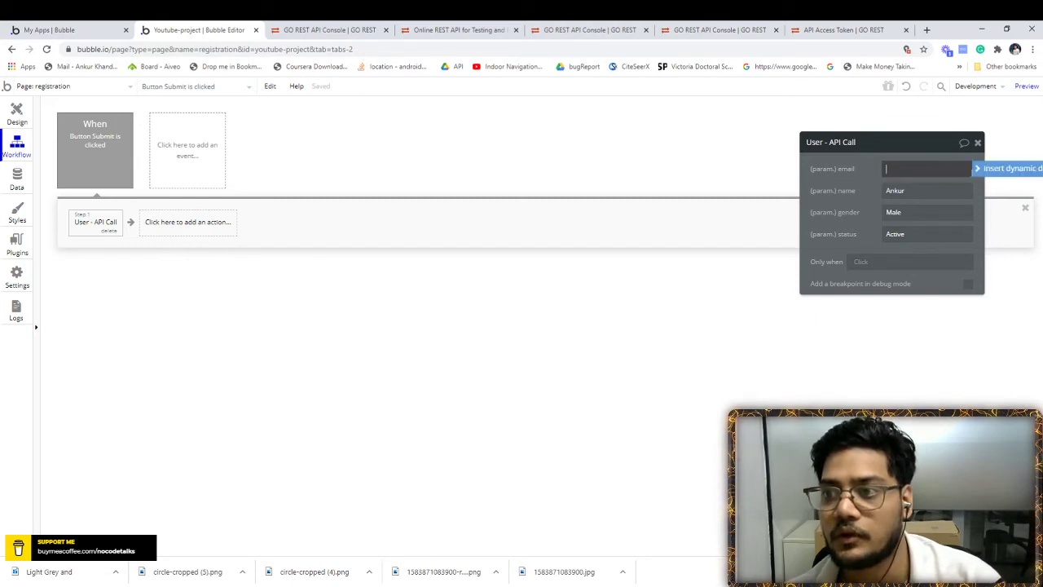
left_click(987, 171)
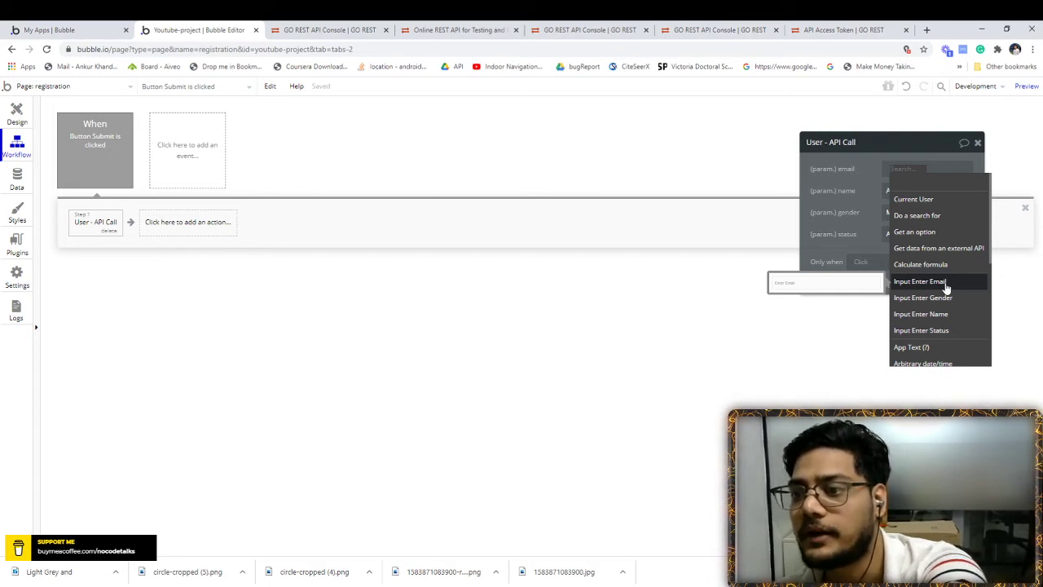
left_click(945, 286)
left_click(911, 194)
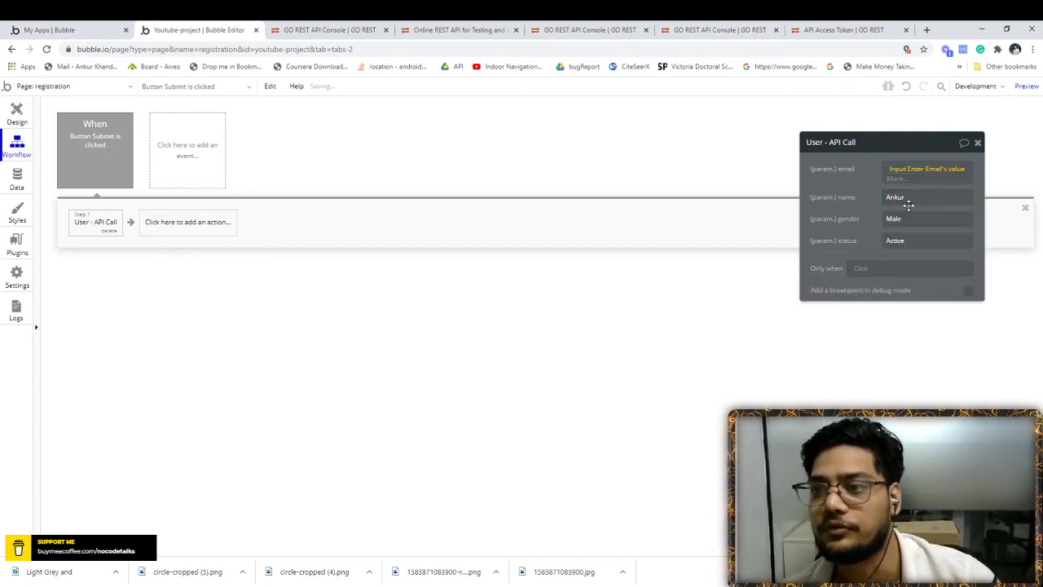
double_click(914, 197)
left_click(1010, 191)
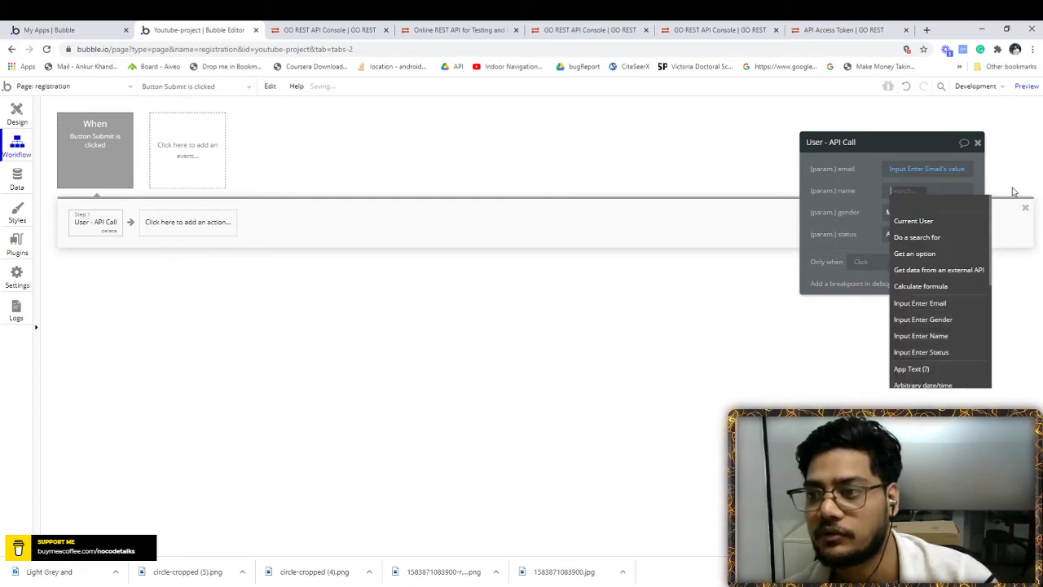
left_click(921, 337)
left_click(917, 216)
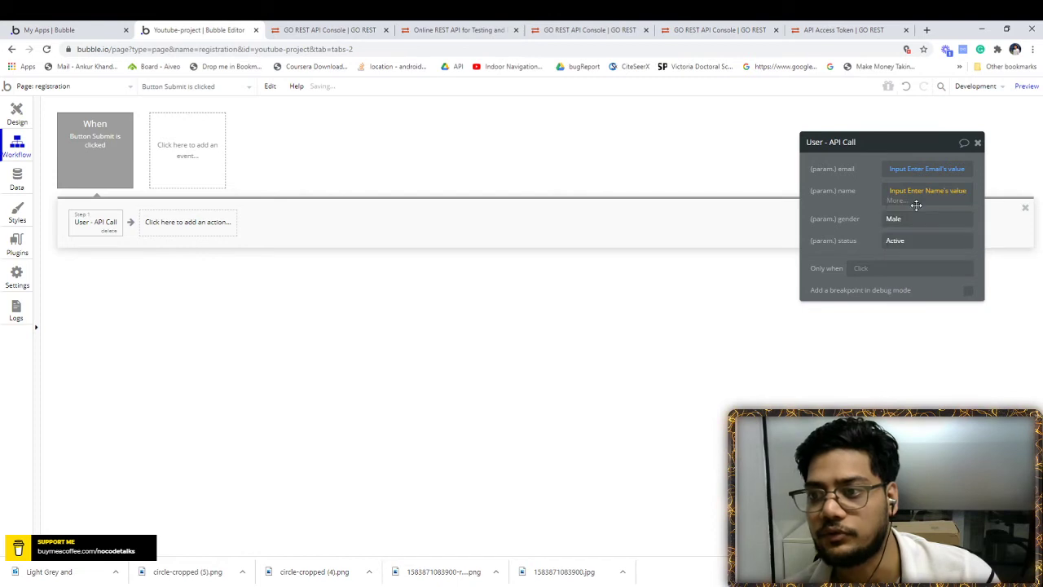
- Replace the gender and status values with the Enter Gender and Enter Status inputs' values
double_click(895, 212)
left_click(1009, 211)
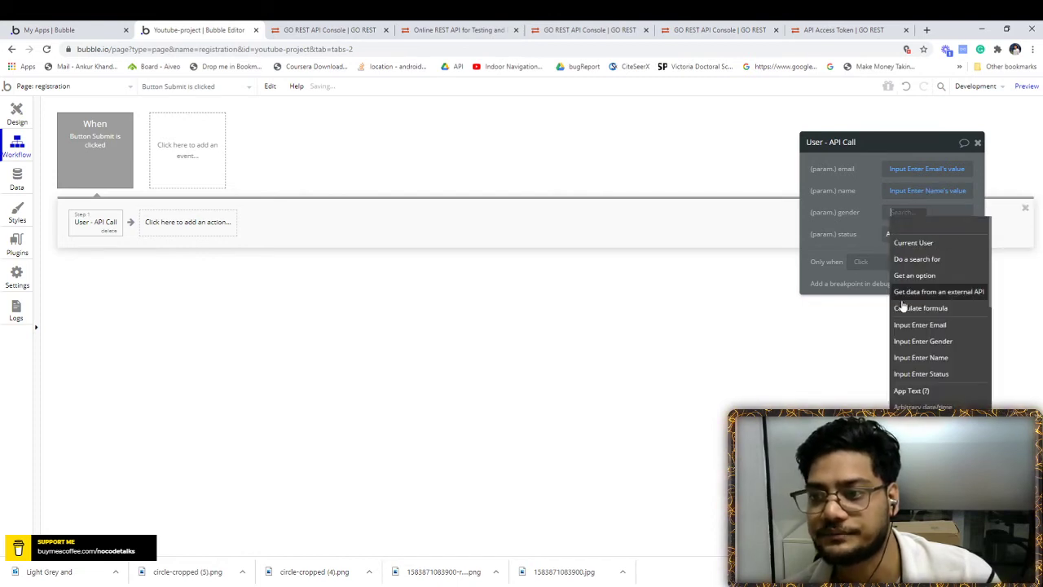
left_click(926, 342)
left_click(902, 236)
double_click(895, 236)
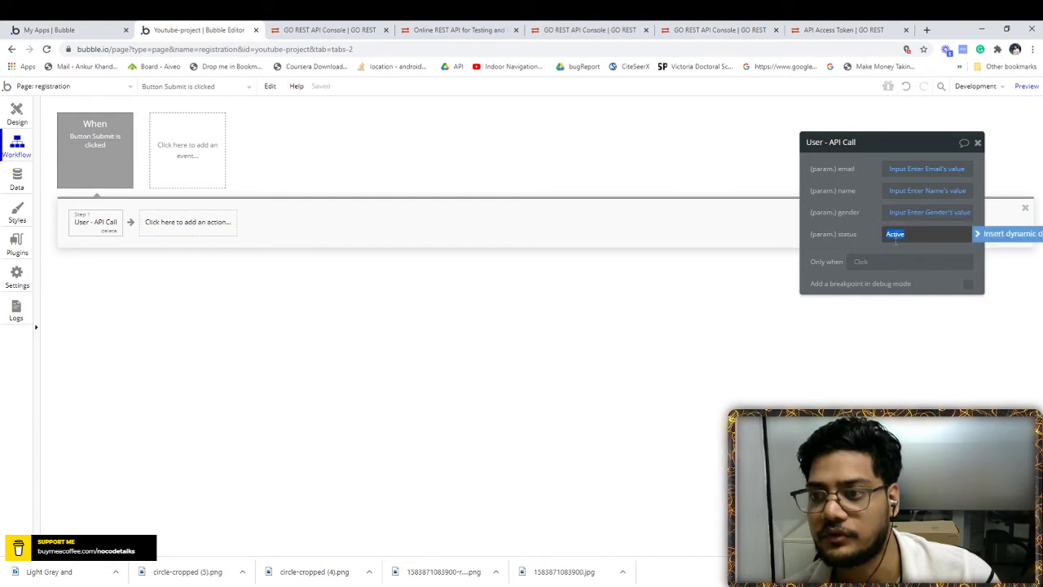
left_click(1002, 236)
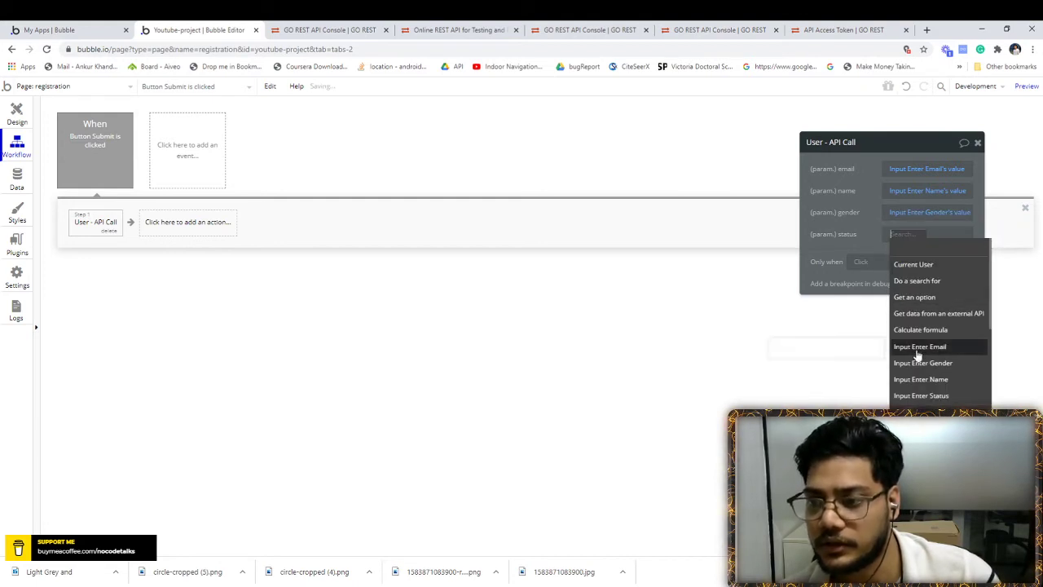
left_click(942, 397)
left_click(899, 259)
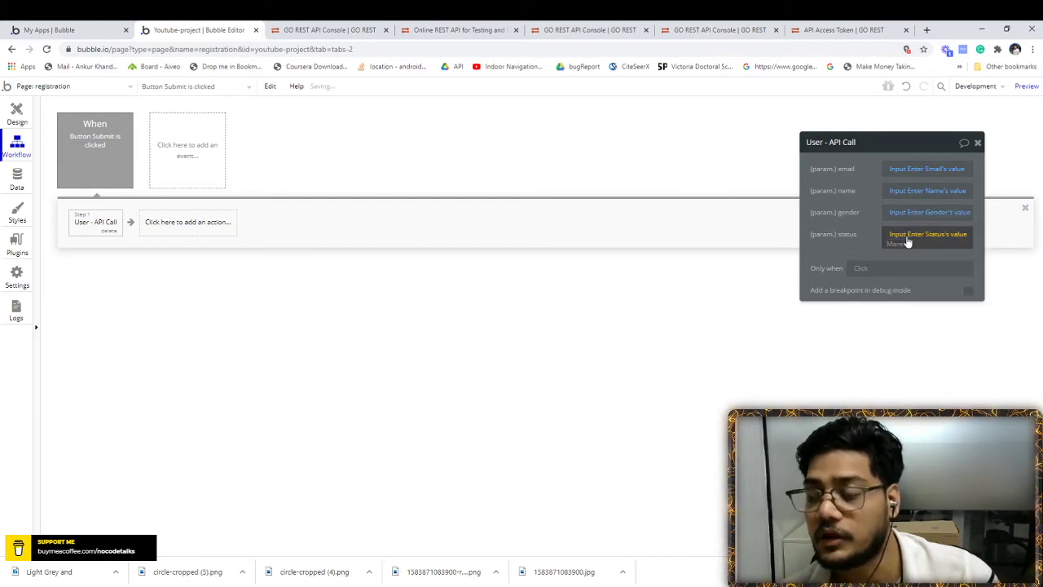
left_click(16, 116)
left_click(479, 127)
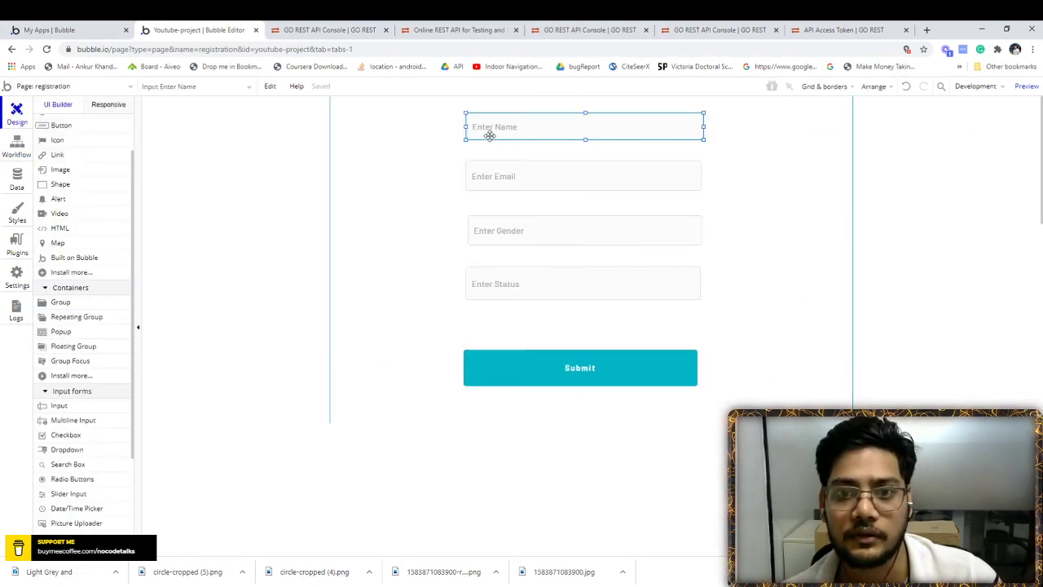
- Check the Enter Name input's properties, then view the Submit workflow's User - API Call step
double_click(496, 131)
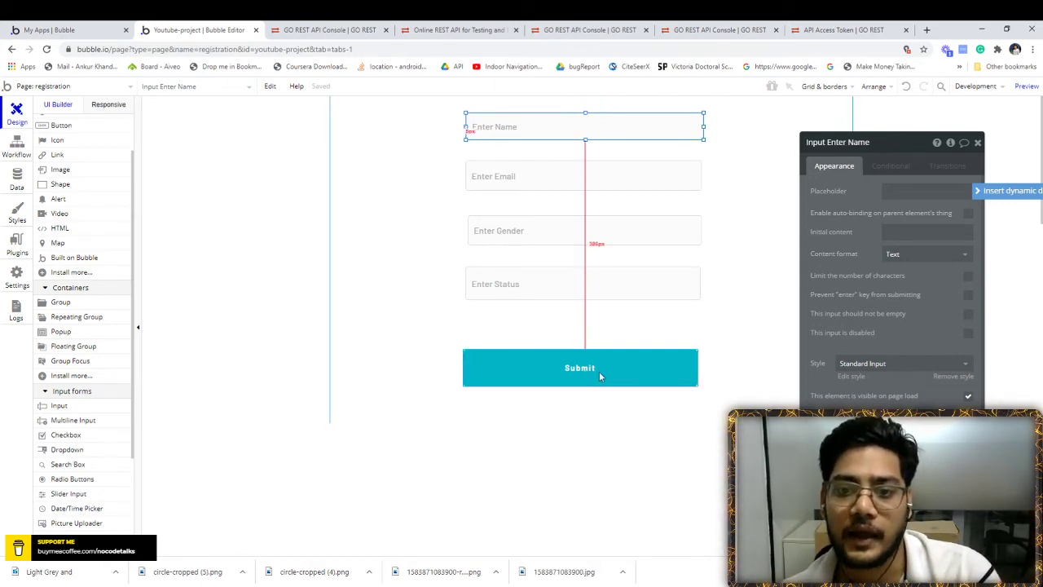
left_click(17, 146)
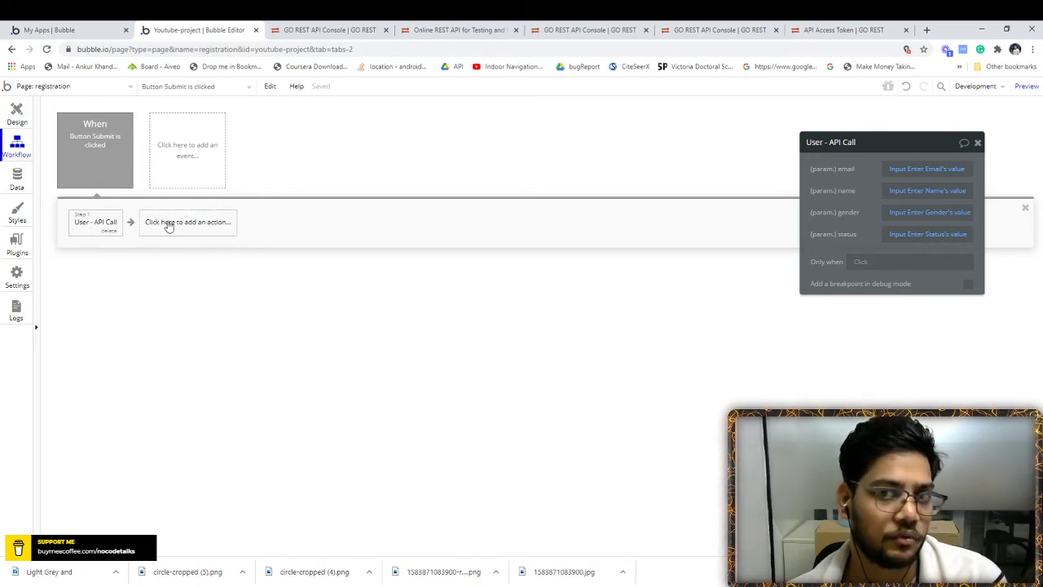
- Preview the page and fill the form with a sample name, a test e-mail, Male and Active
left_click(16, 113)
left_click(1026, 87)
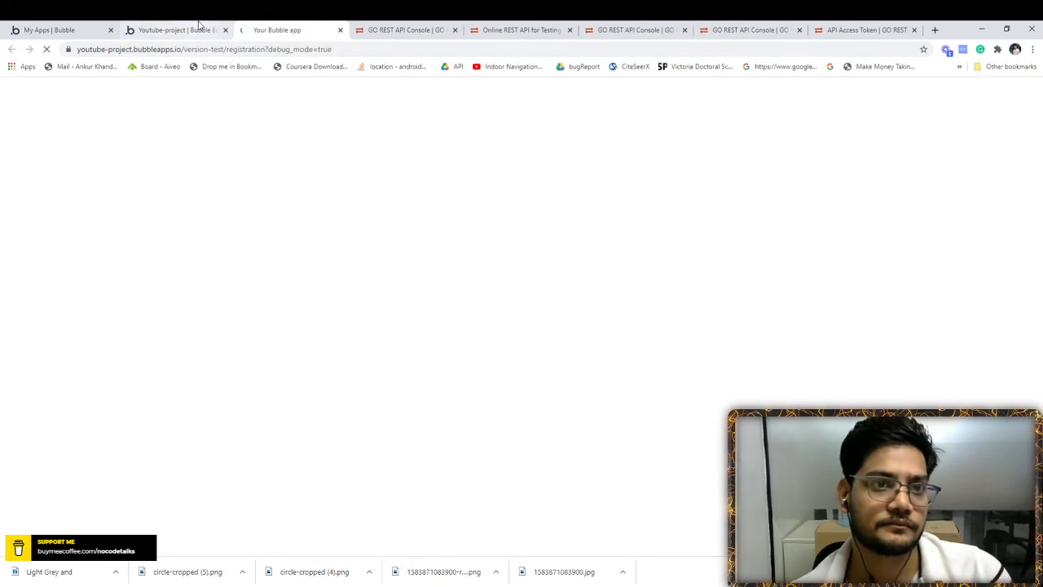
left_click(460, 109)
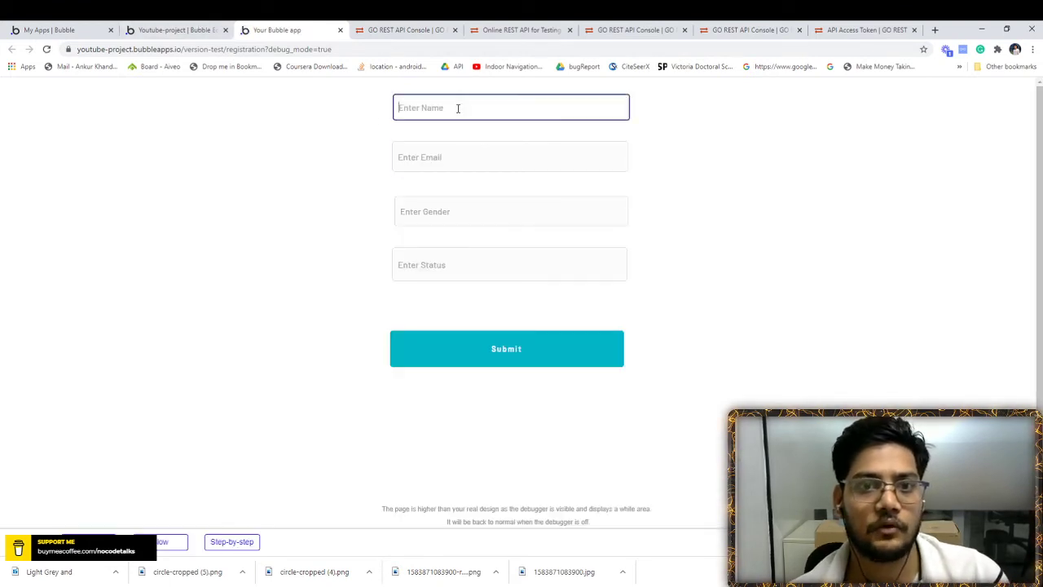
type("Ankur")
key("Tab")
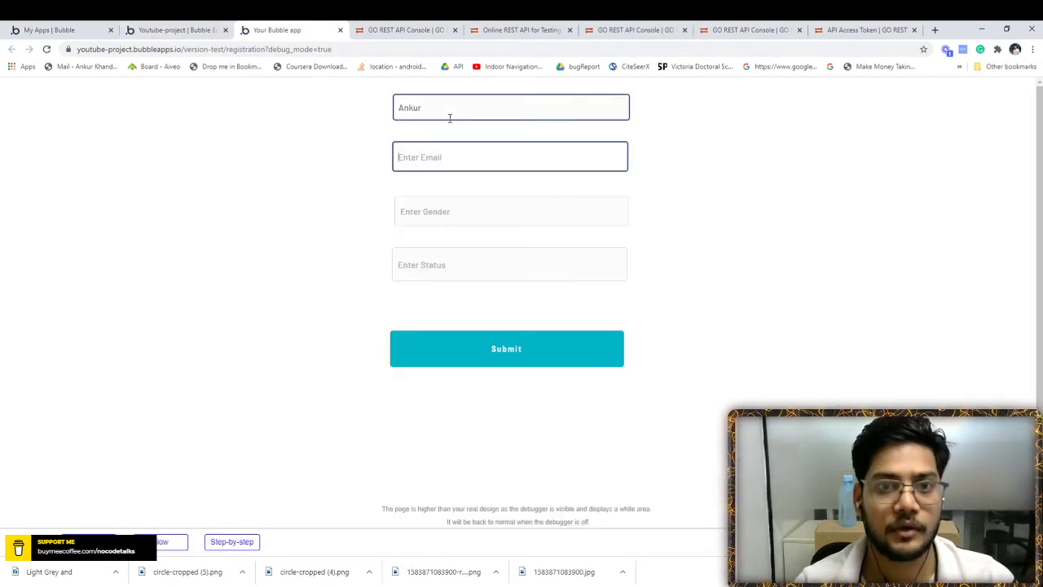
type("ankur@")
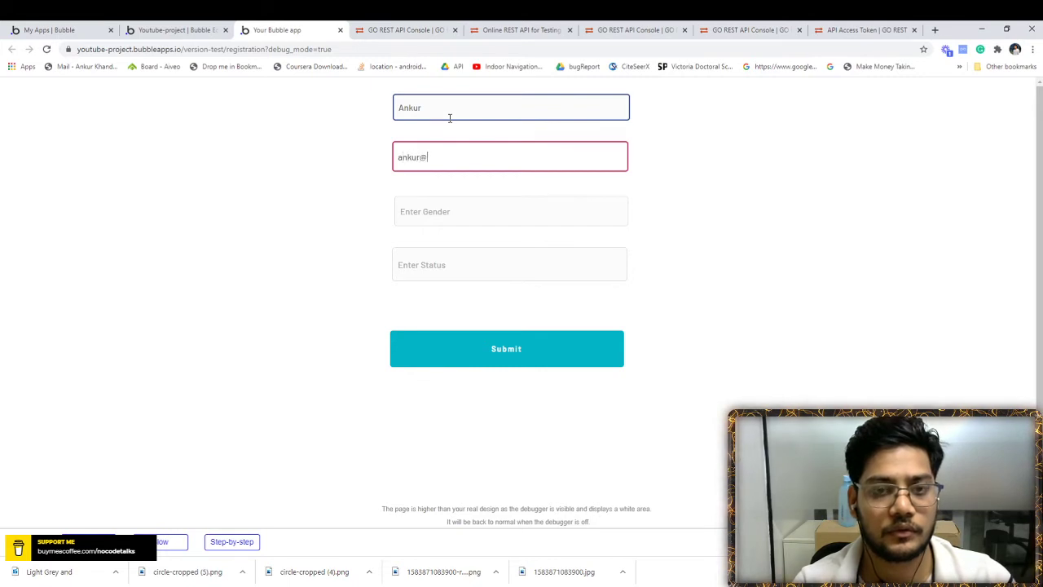
type("test2.com")
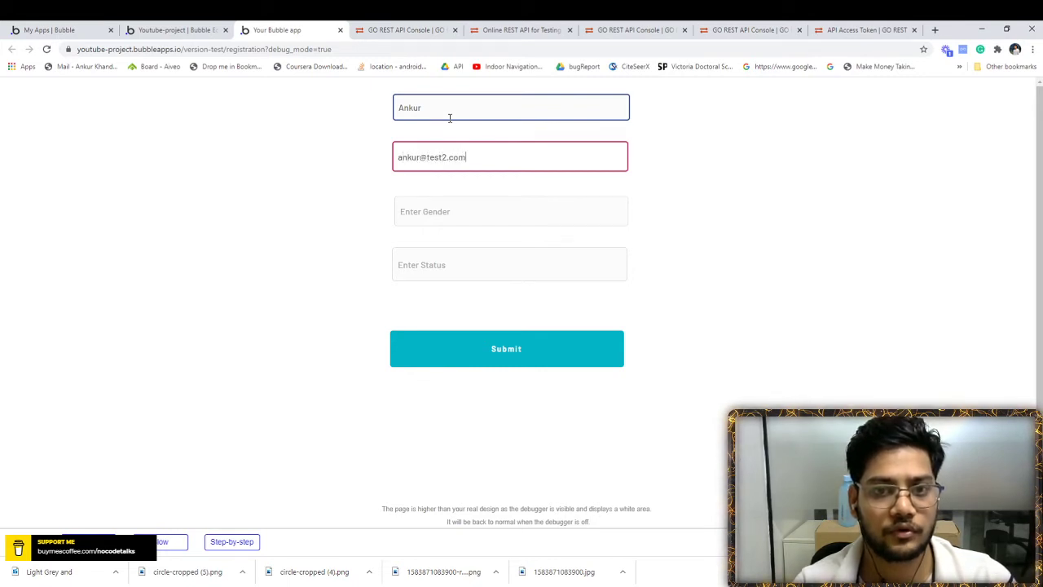
key("Tab")
type("Male")
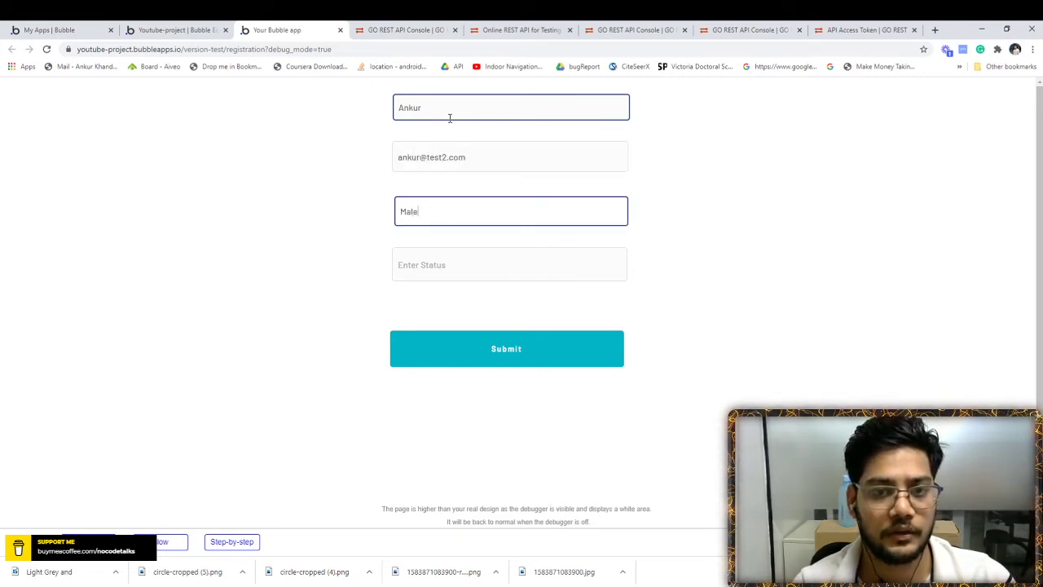
key("Tab")
type("Ac")
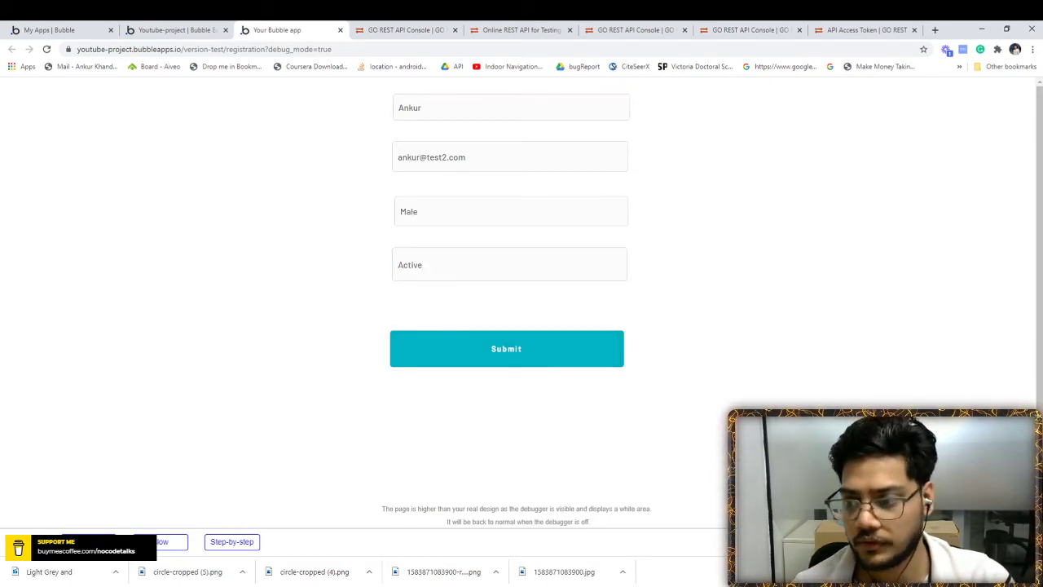
- Inspect the Submit button's properties with the debugger's Inspect tool
left_click(979, 542)
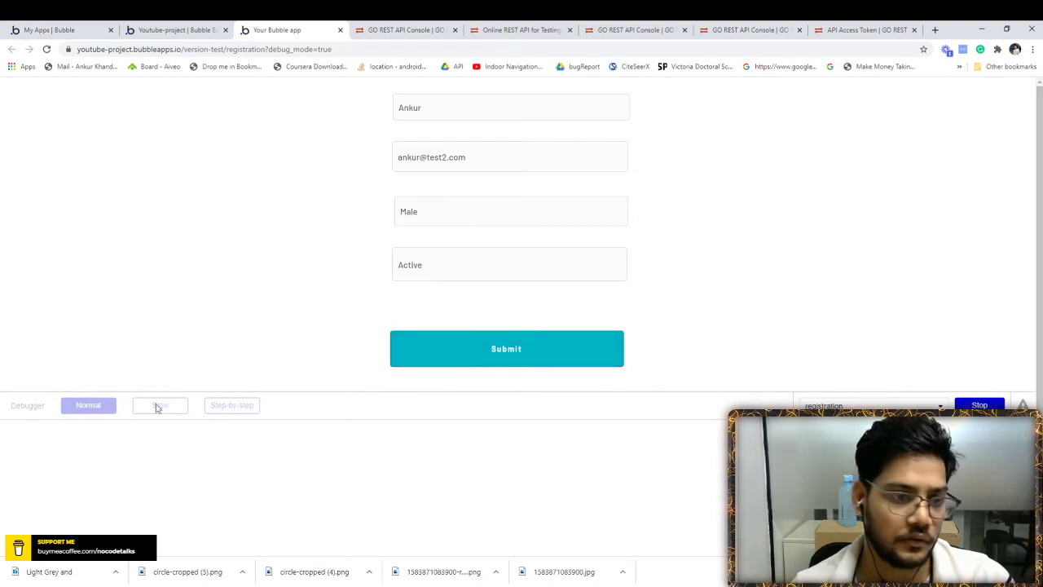
left_click(526, 349)
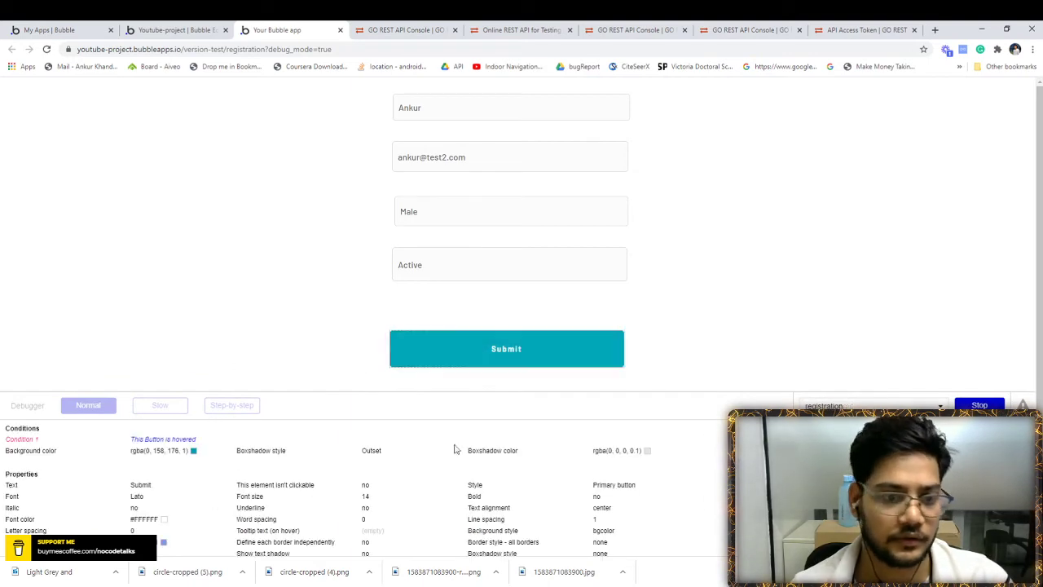
scroll(295, 311, "down", 1)
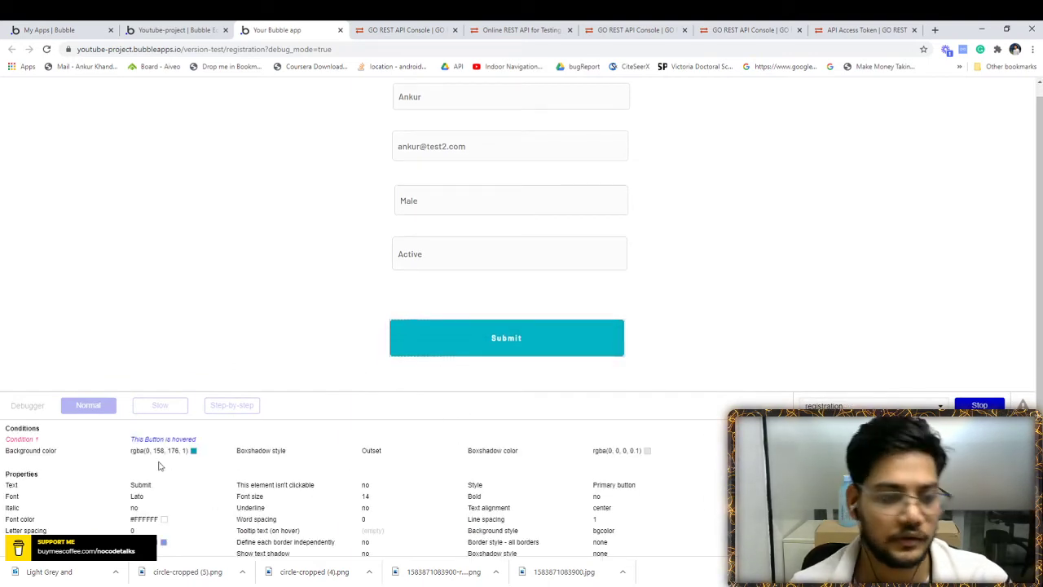
scroll(161, 468, "down", 2)
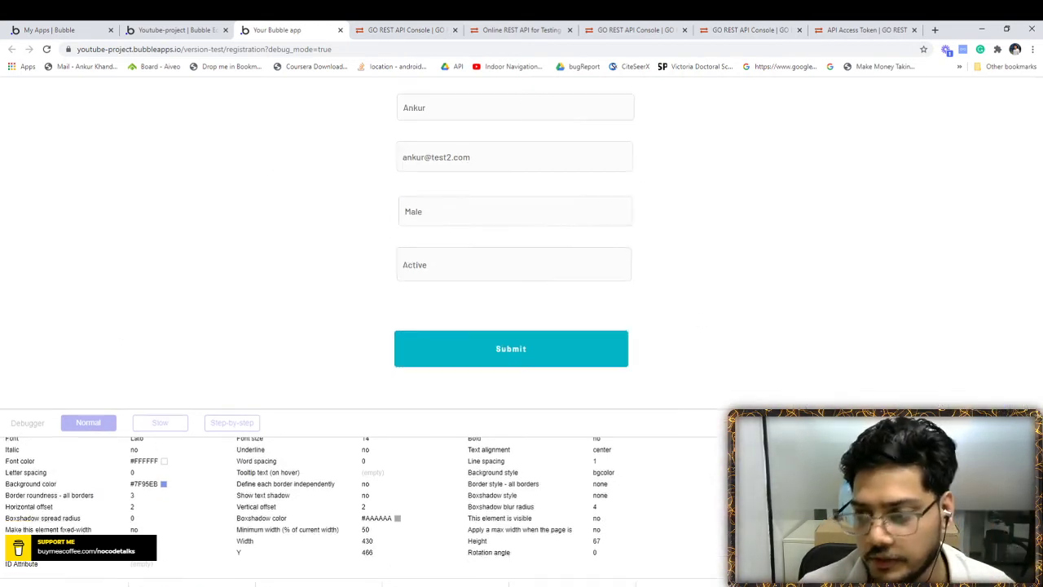
- Review the create-user, PUT and GET request consoles across the open tabs
left_click(398, 26)
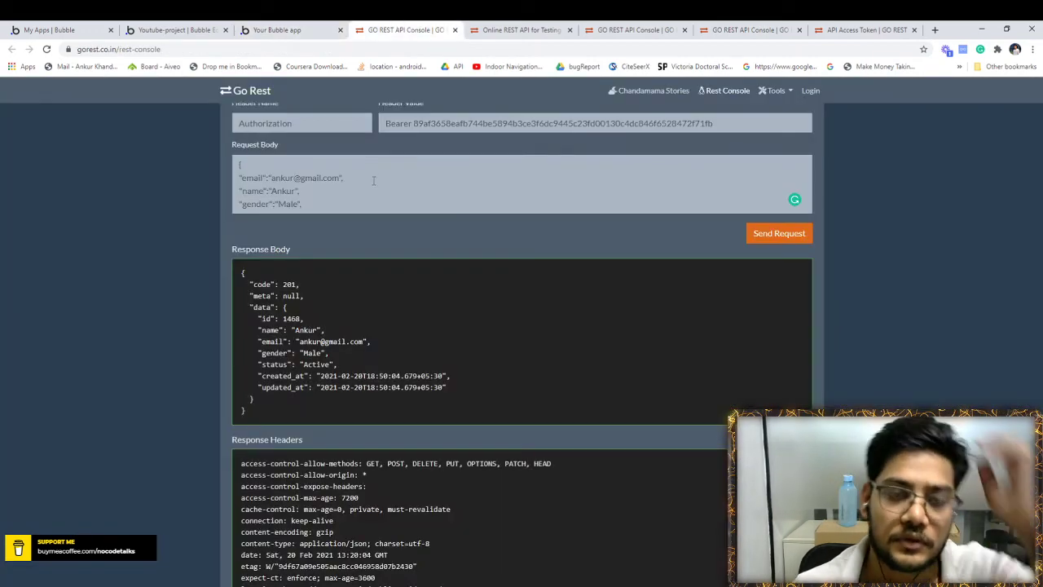
scroll(375, 179, "up", 3)
left_click(277, 30)
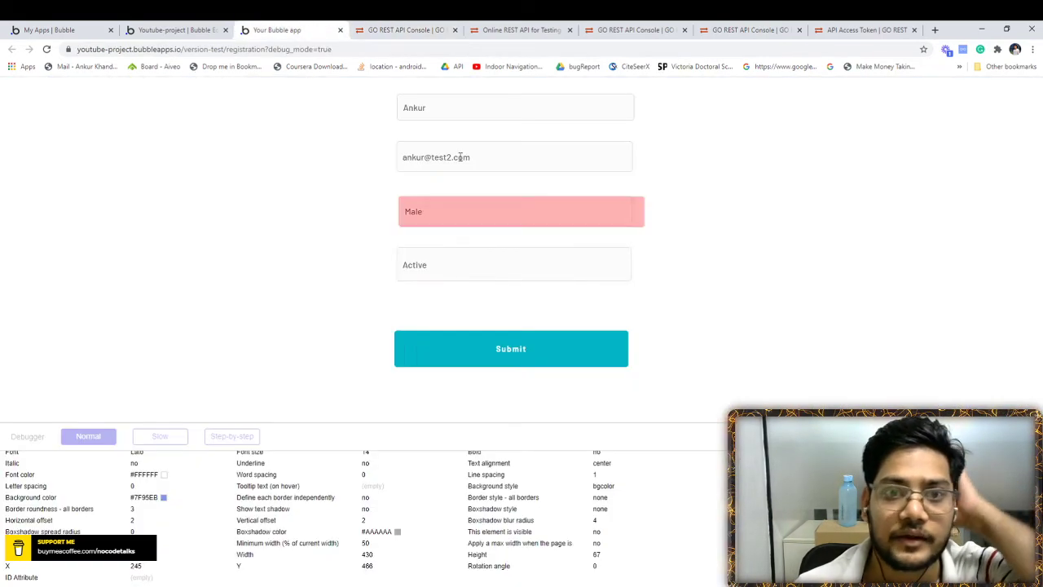
left_click(210, 28)
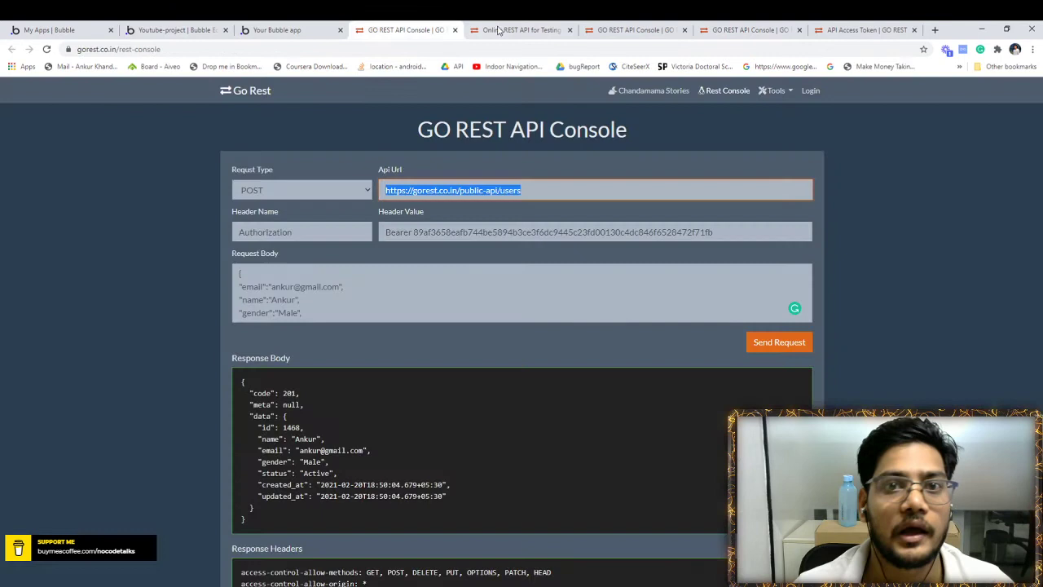
left_click(612, 30)
scroll(641, 211, "up", 1)
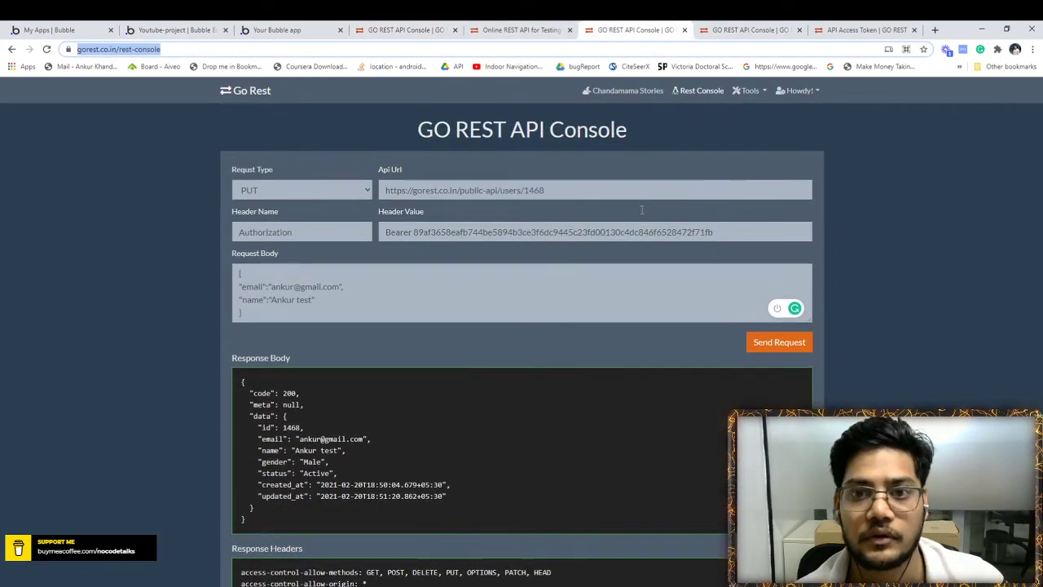
left_click(750, 30)
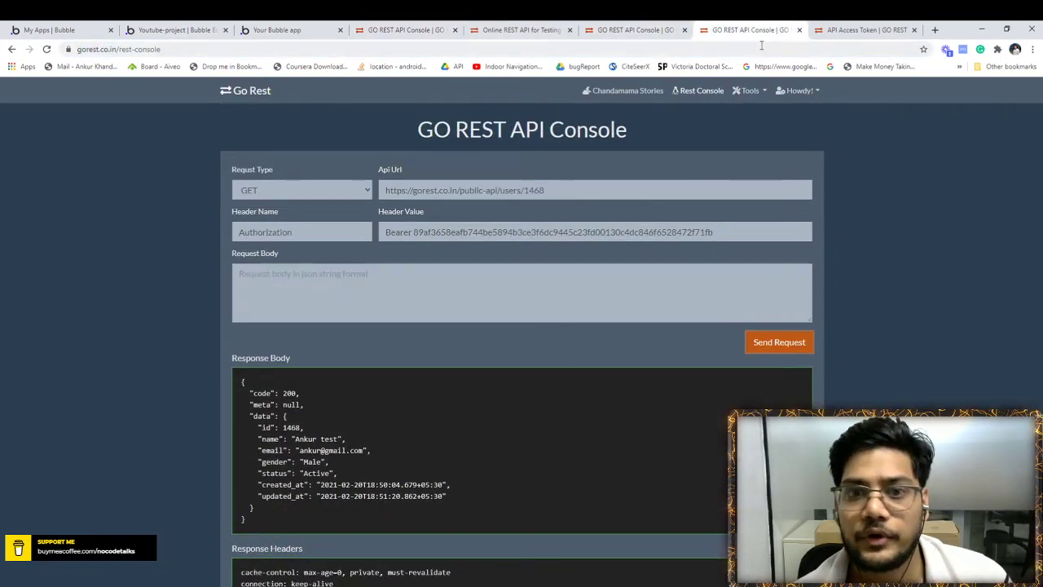
scroll(481, 265, "down", 2)
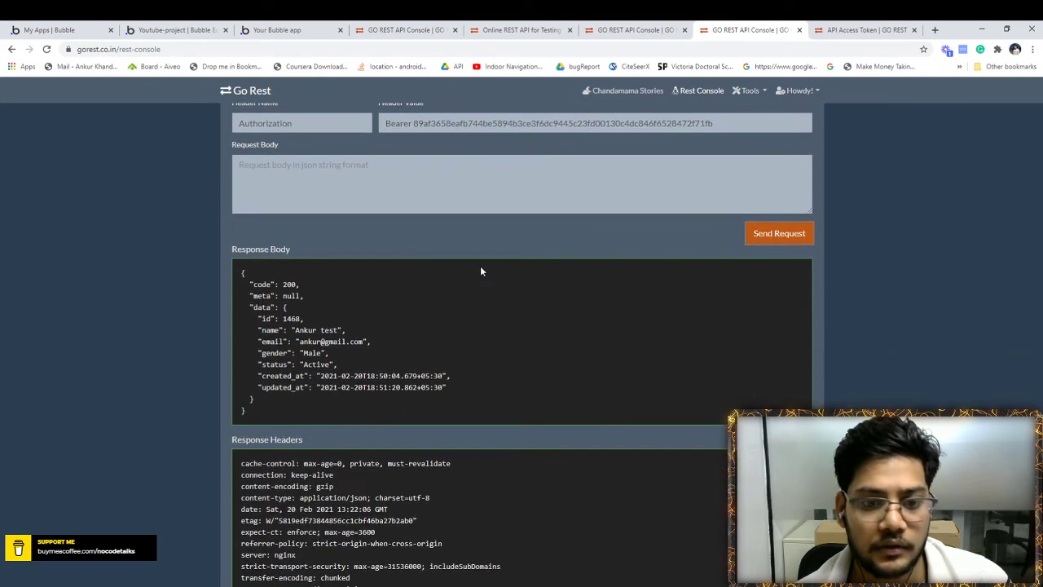
scroll(480, 266, "up", 2)
- Open the GoREST home page and select the /public-api/users/ path in the GET example
left_click(819, 24)
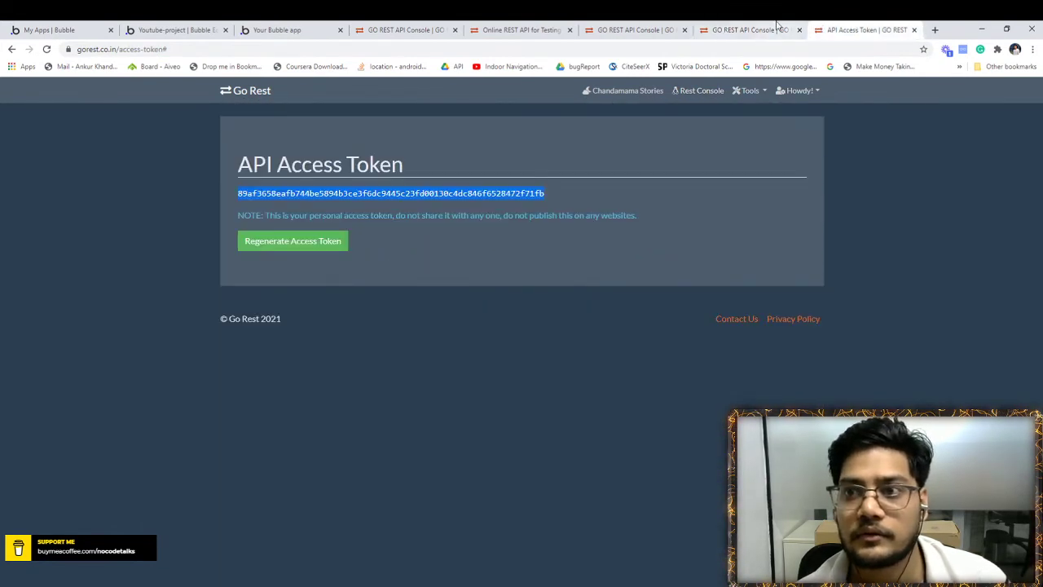
left_click(633, 30)
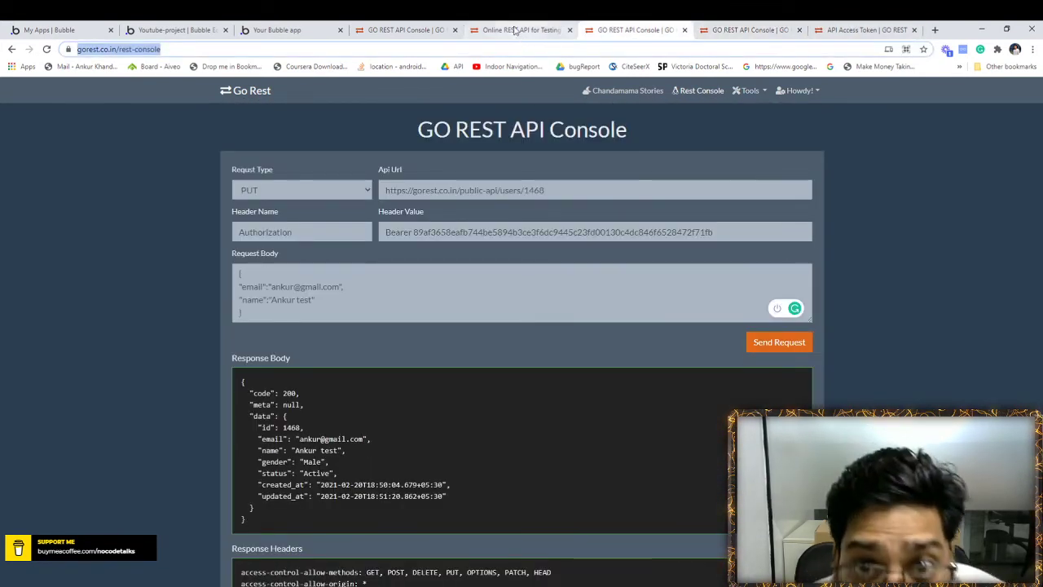
left_click(514, 29)
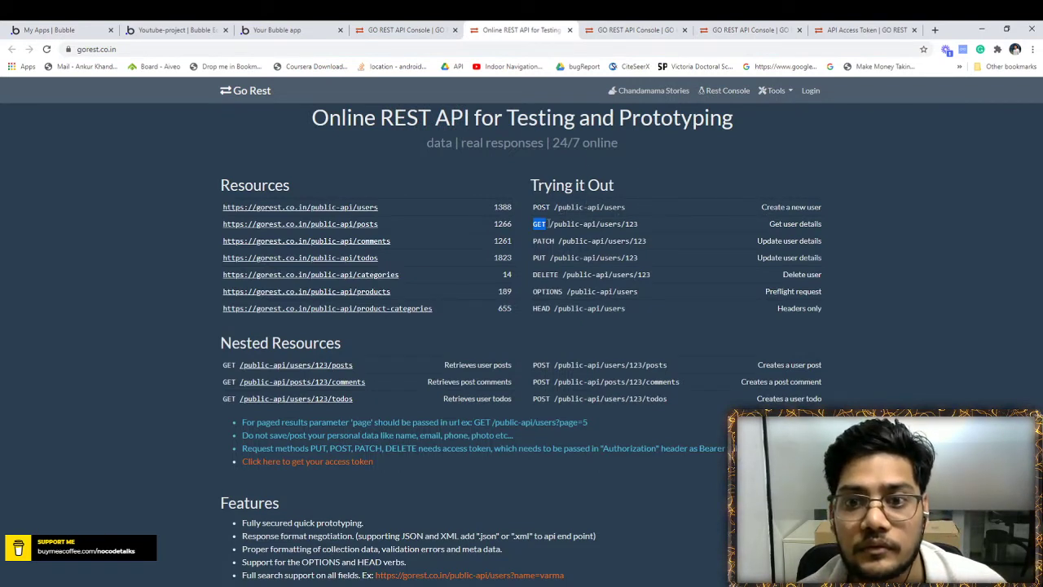
left_click_drag(551, 223, 623, 229)
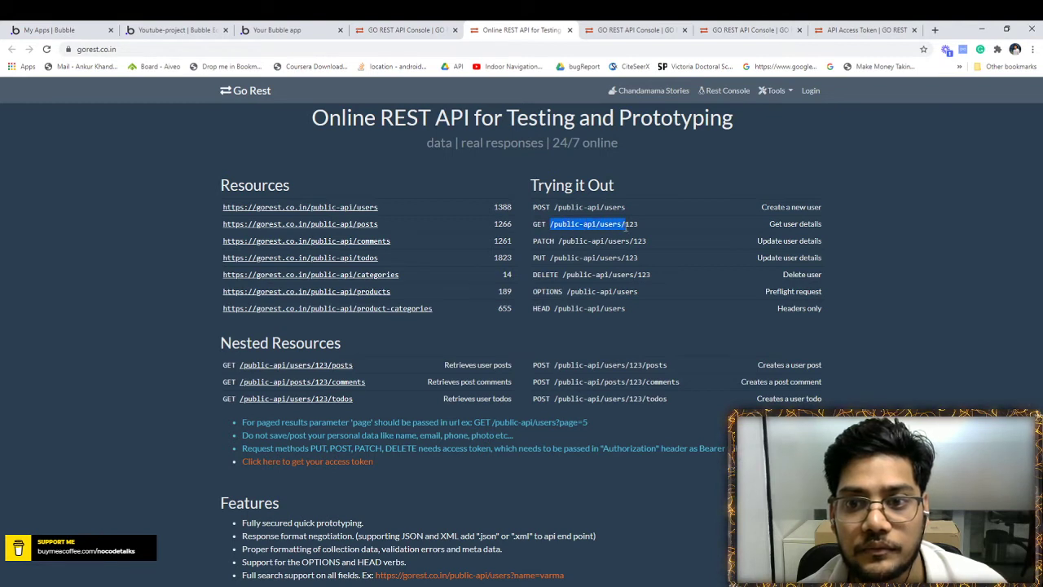
- Copy the /public-api/users/ path and load it as the address of a new tab
key("ctrl+c")
left_click(935, 30)
key("ctrl+v")
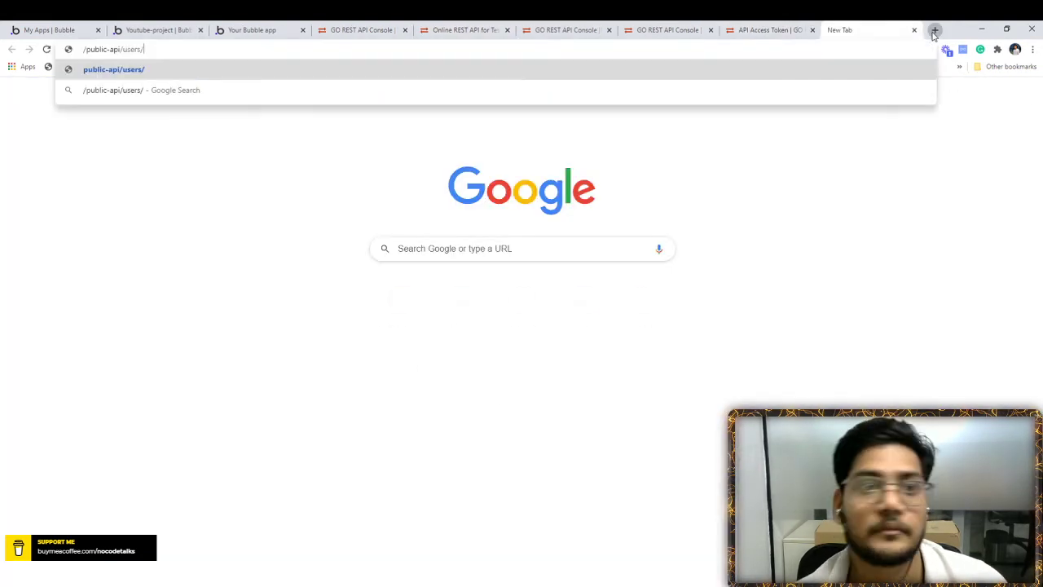
key("Return")
left_click(774, 29)
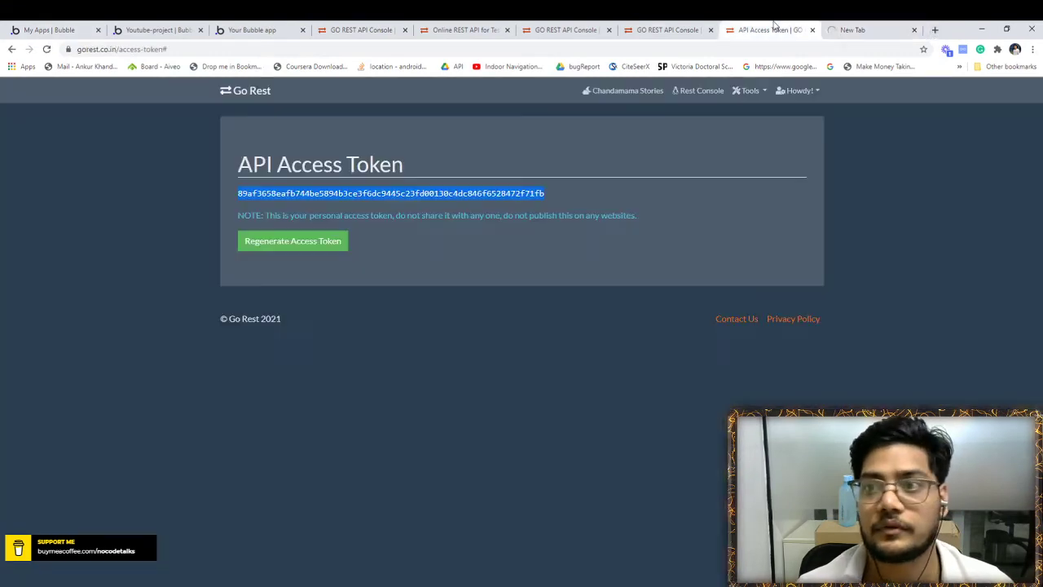
left_click(648, 27)
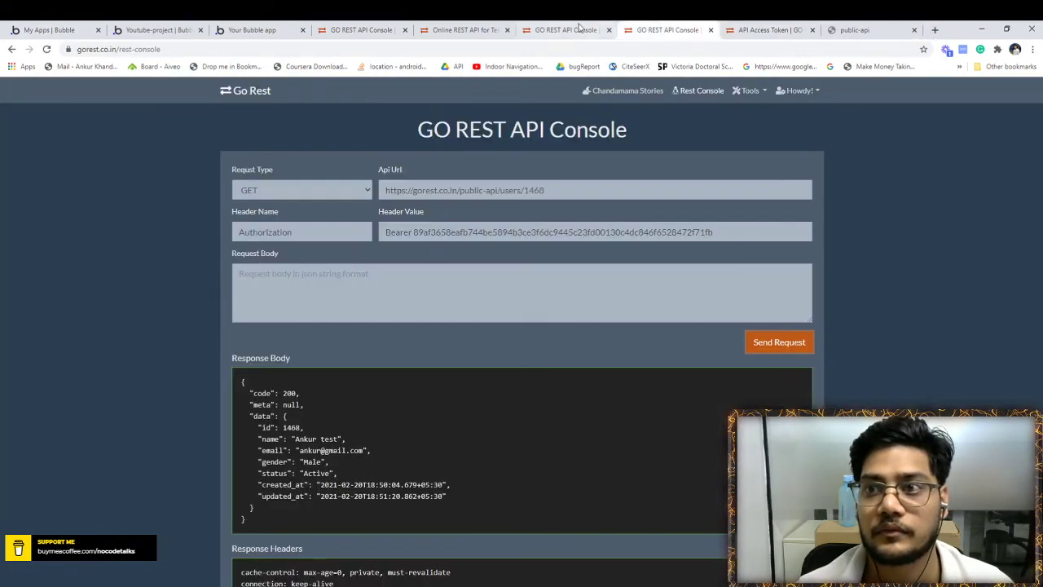
left_click(886, 27)
left_click(586, 28)
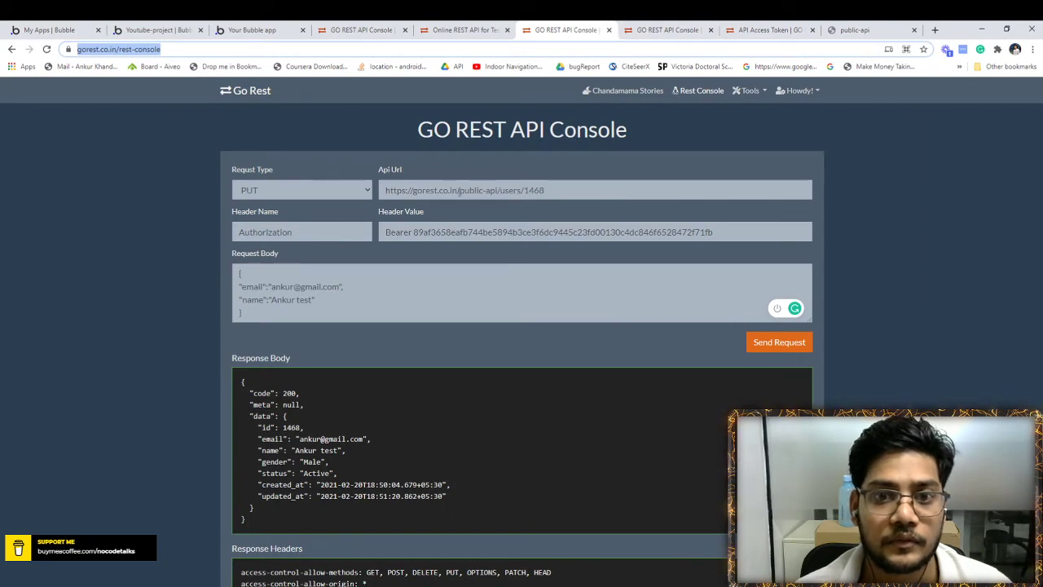
left_click_drag(460, 192, 377, 189)
key("ctrl+c")
left_click(856, 29)
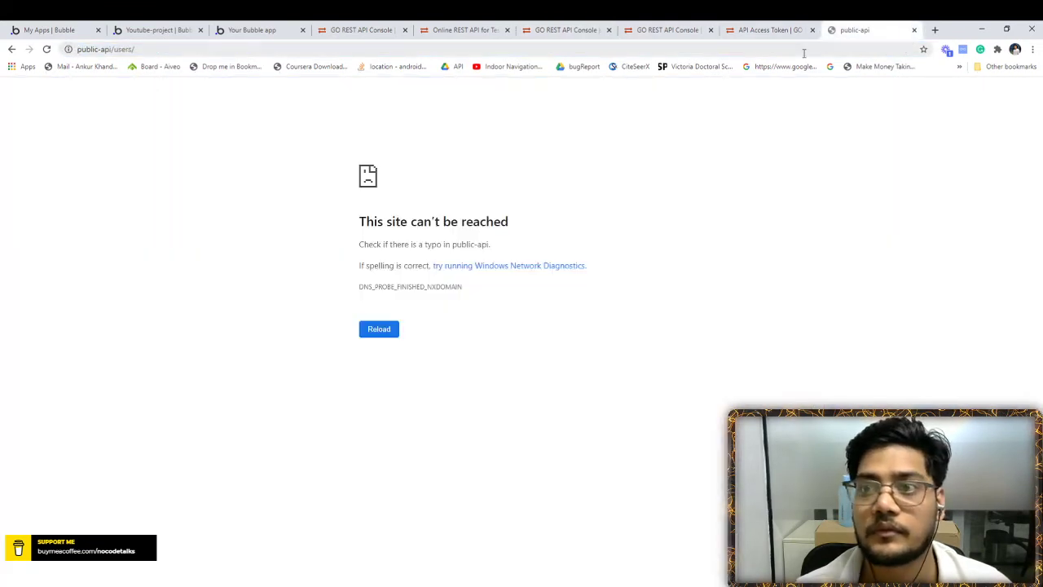
left_click(804, 49)
key("ctrl+v")
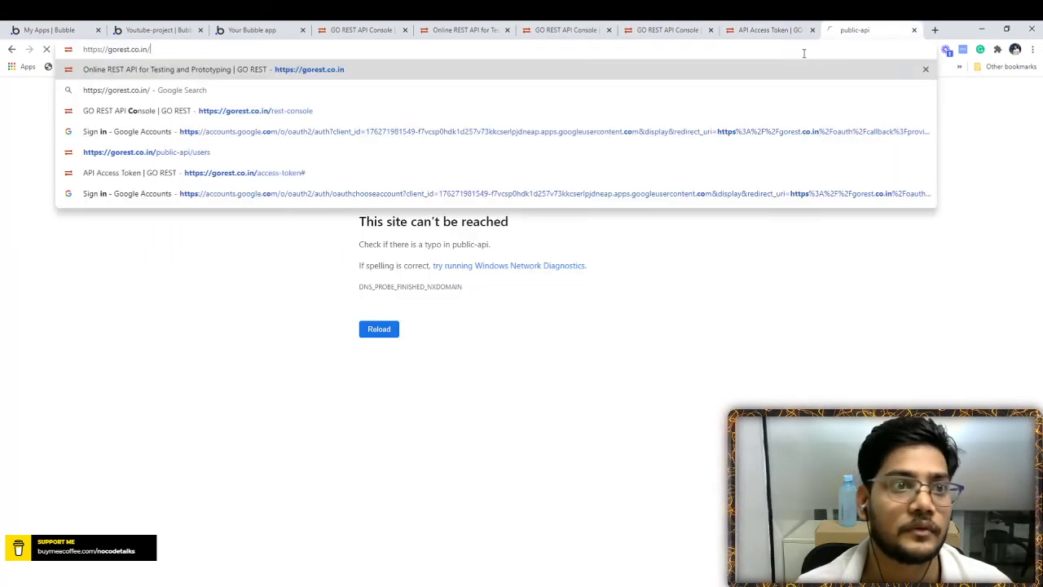
- Go back through the tabs to the Bubble editor's registration page
left_click(737, 29)
left_click(668, 29)
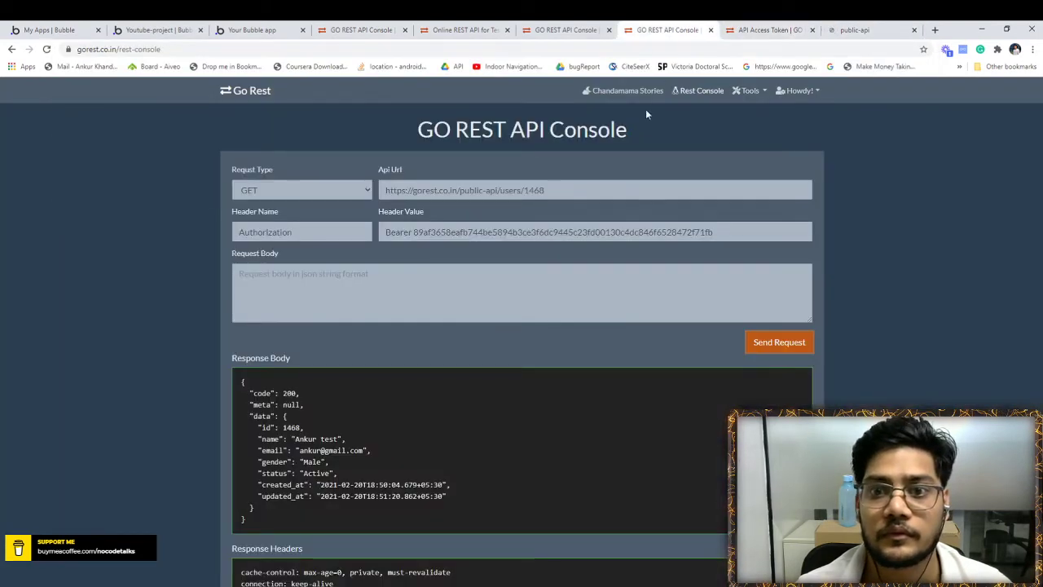
left_click(566, 30)
left_click(346, 26)
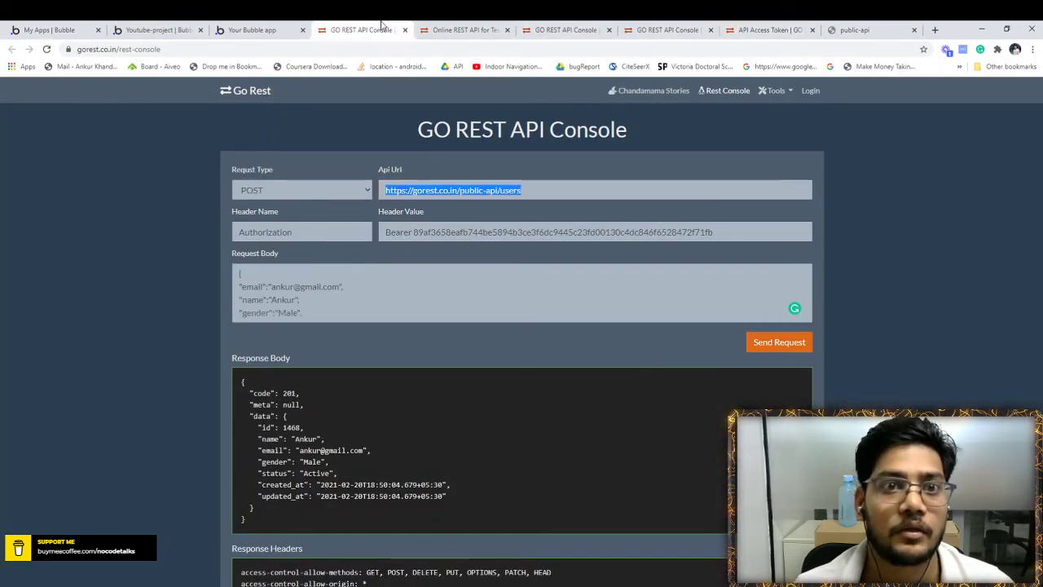
left_click(273, 27)
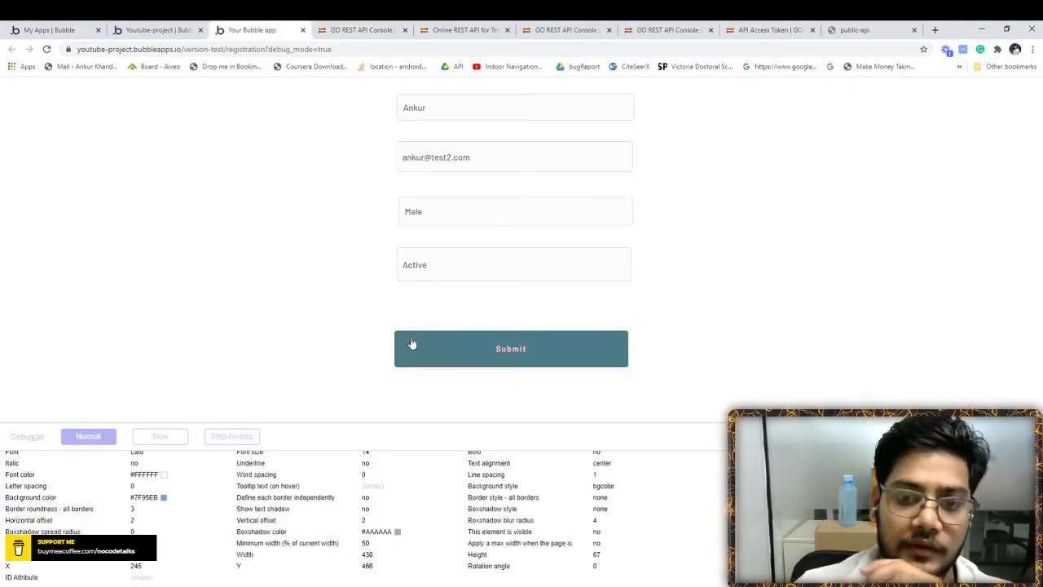
left_click(161, 29)
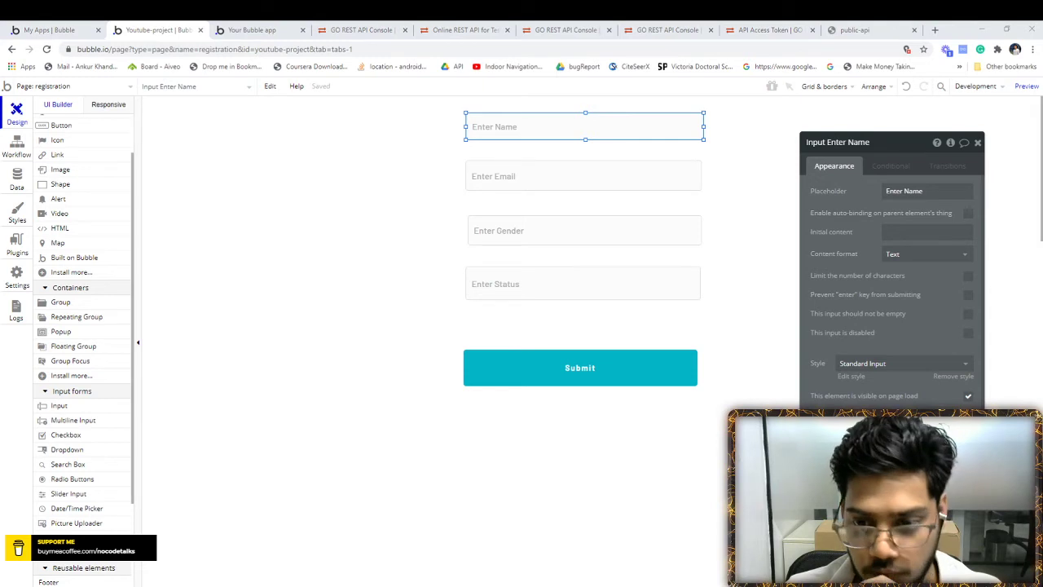
- Check the Submit button's workflow, return to Design, and choose the Popup container element
left_click(530, 364)
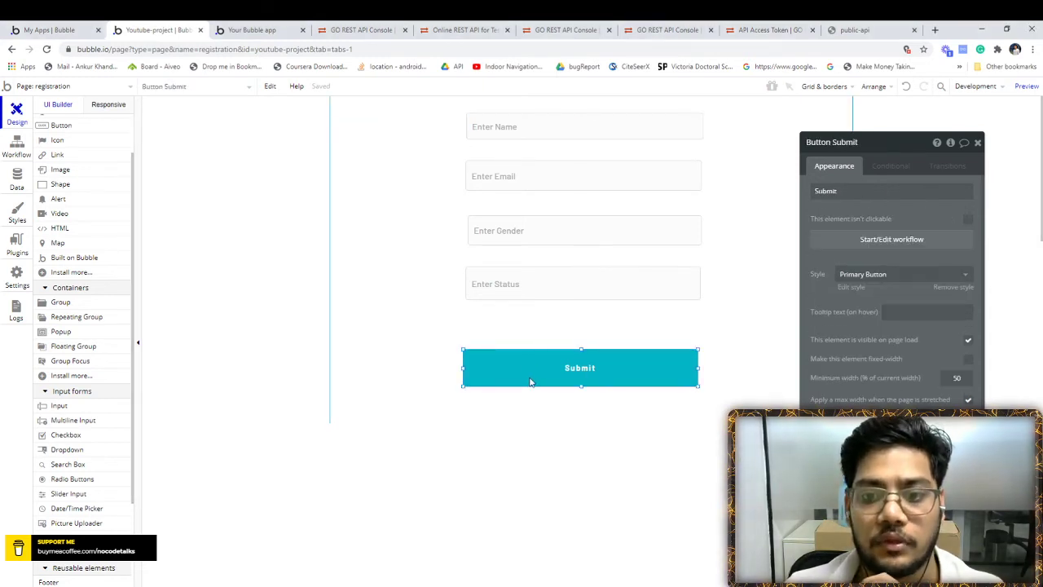
left_click(17, 149)
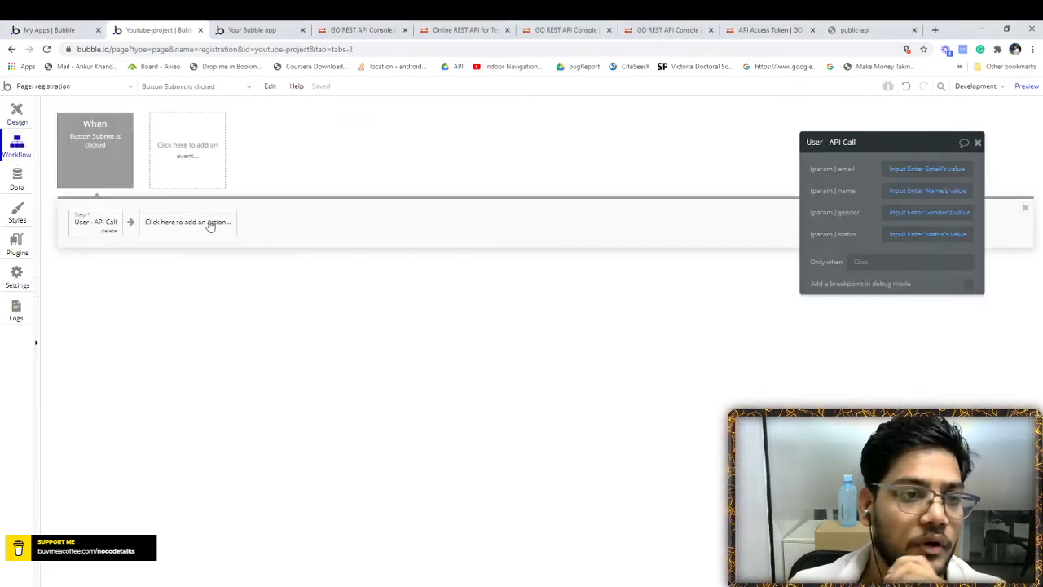
left_click(16, 115)
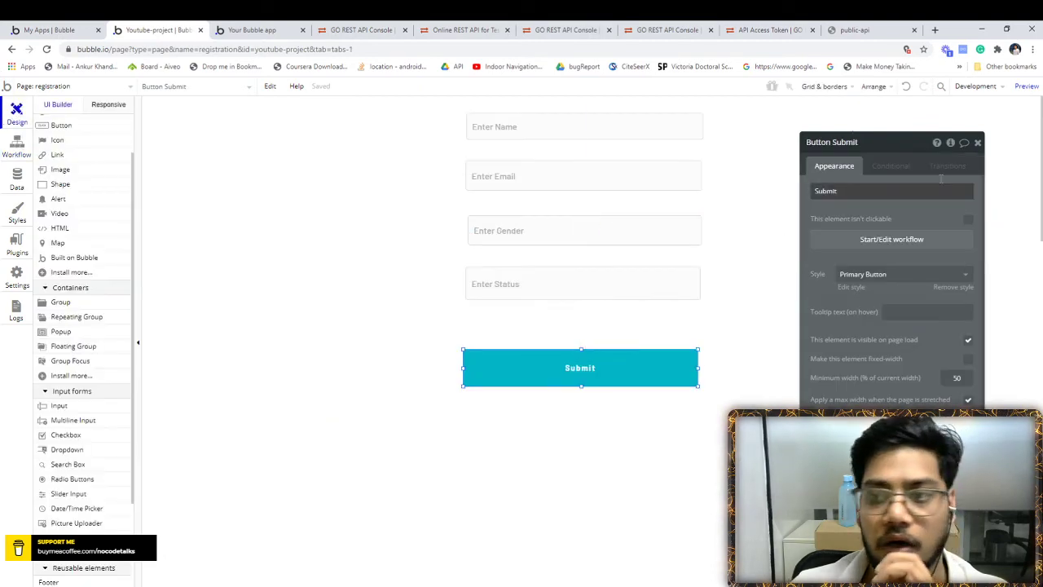
left_click(977, 143)
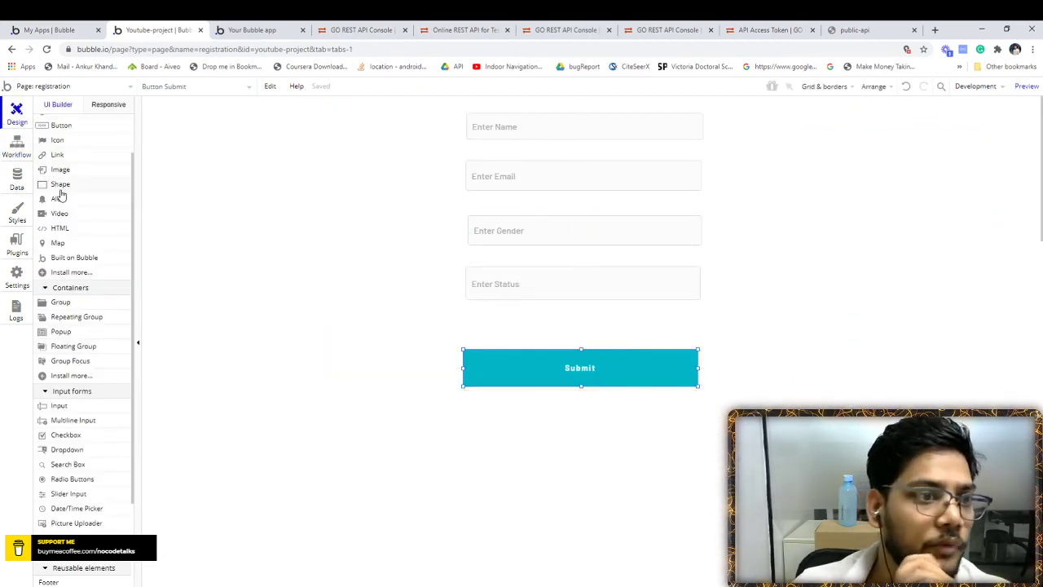
left_click(60, 331)
- Draw a popup on the registration page with a text element inside it
mouse_move(446, 160)
left_mouse_down()
mouse_move(621, 277)
mouse_move(738, 300)
left_mouse_up()
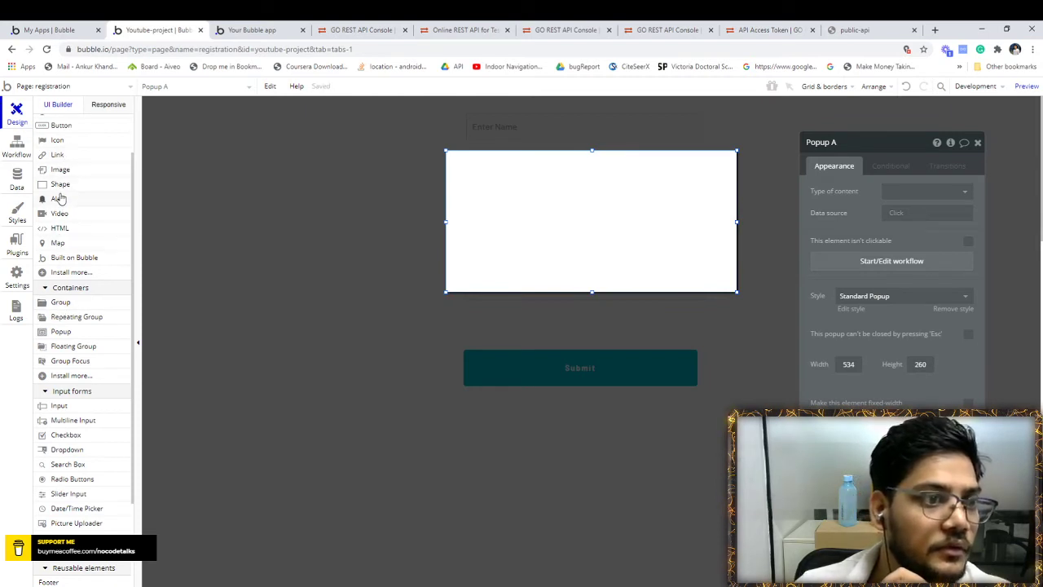
left_click(60, 405)
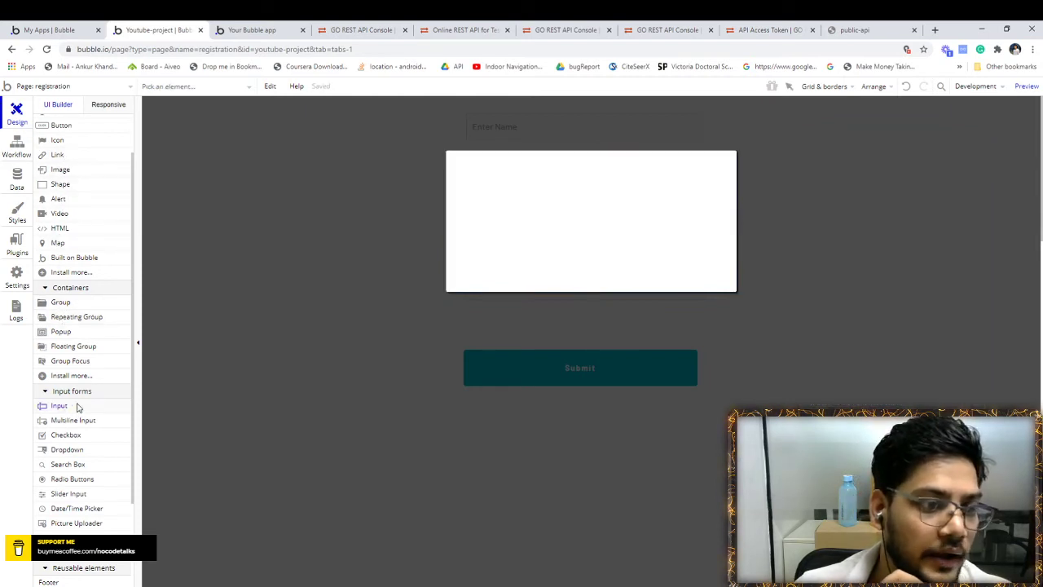
scroll(69, 149, "up", 1)
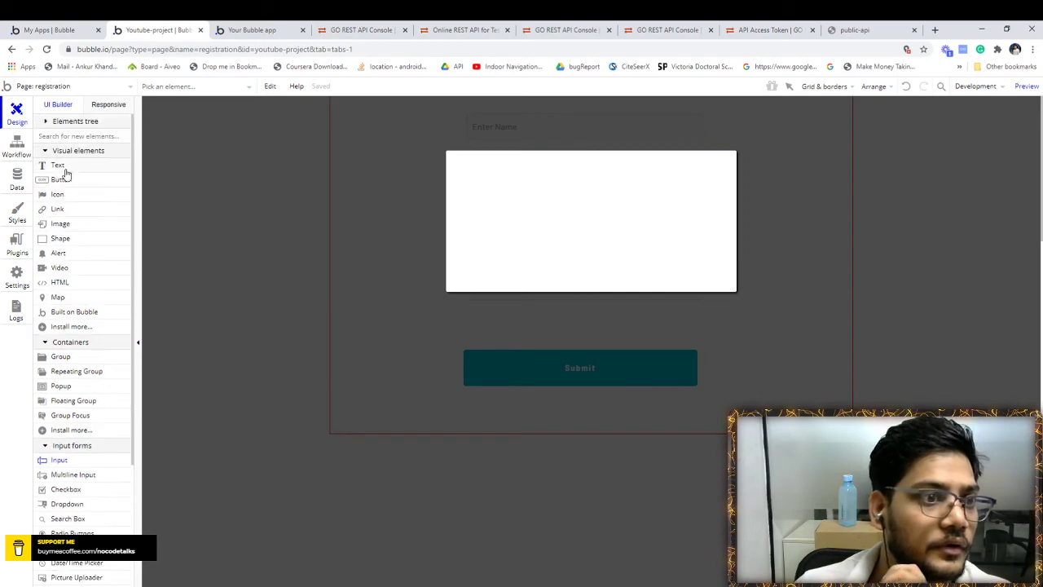
mouse_move(492, 181)
left_mouse_down()
mouse_move(598, 223)
mouse_move(643, 222)
left_mouse_up()
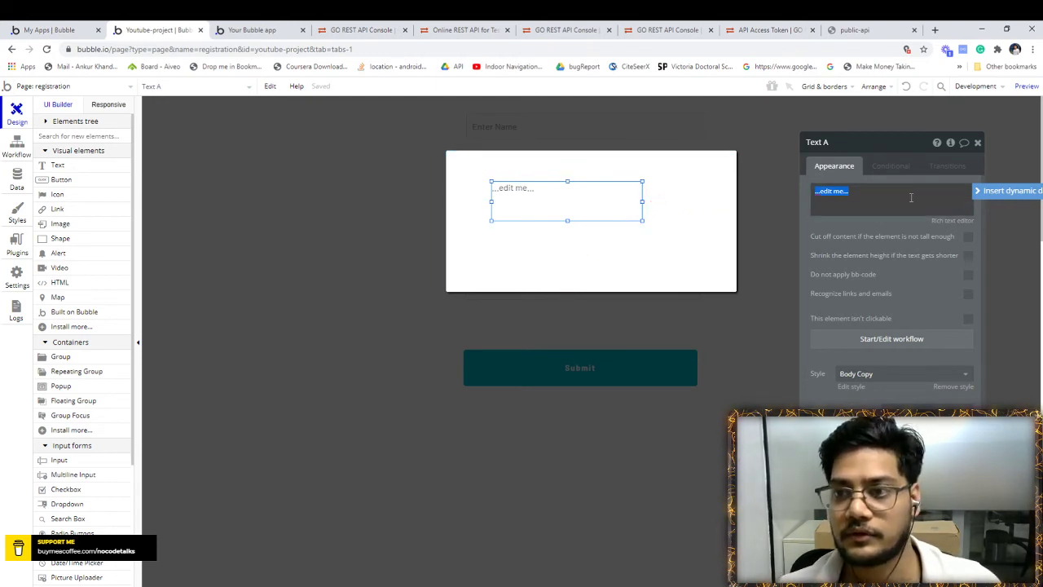
- Rename the text element to 'Response User Id'
left_click(847, 142)
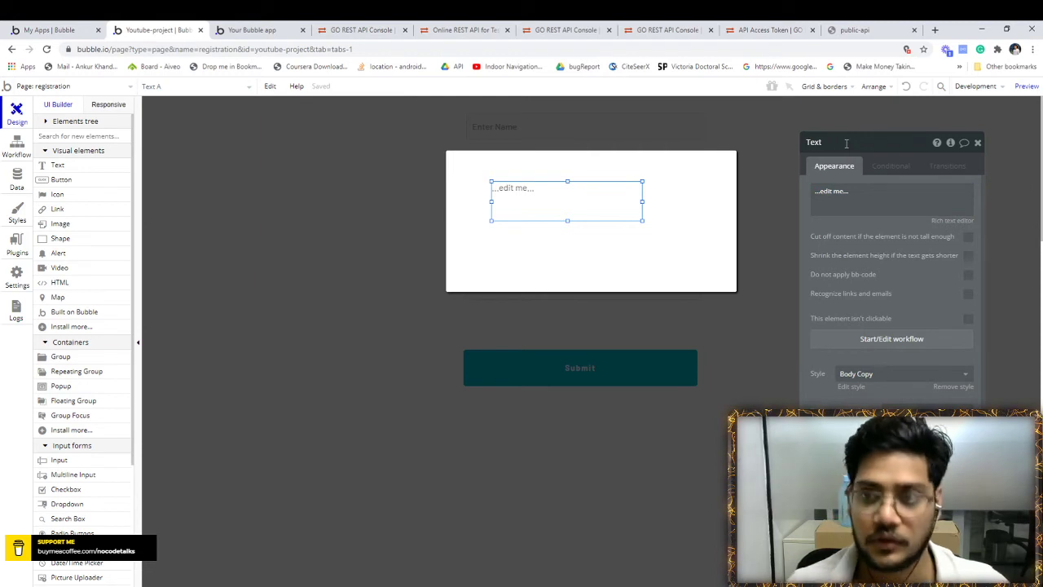
key("BackSpace")
key("BackSpace")
key("BackSpace")
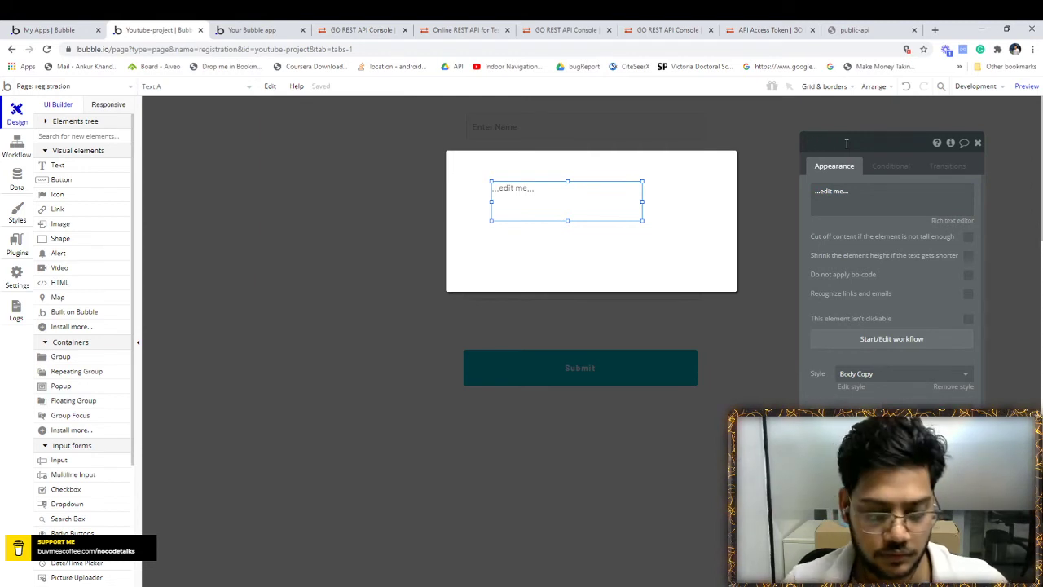
type("Res")
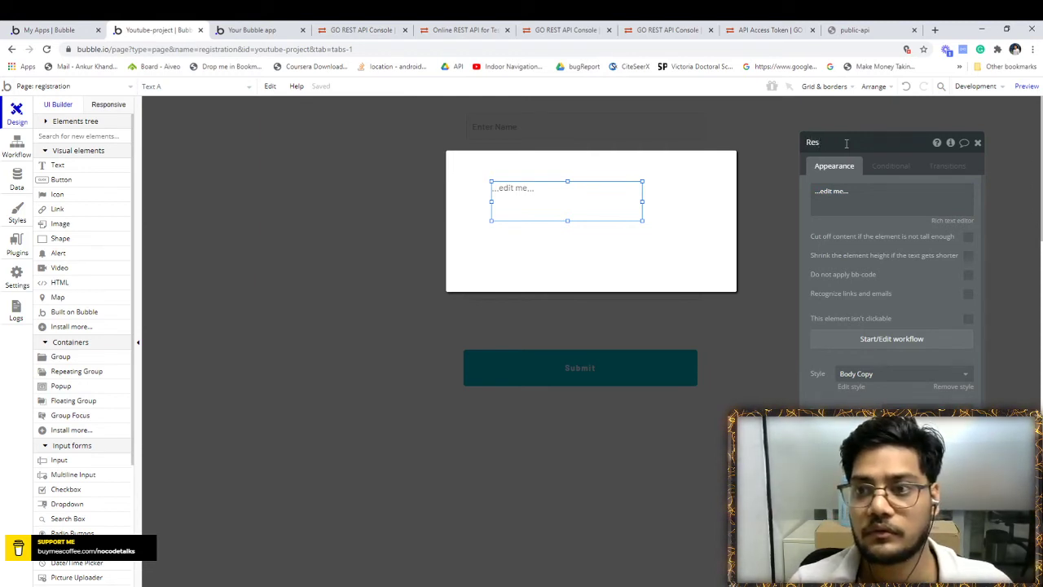
type("ponse U")
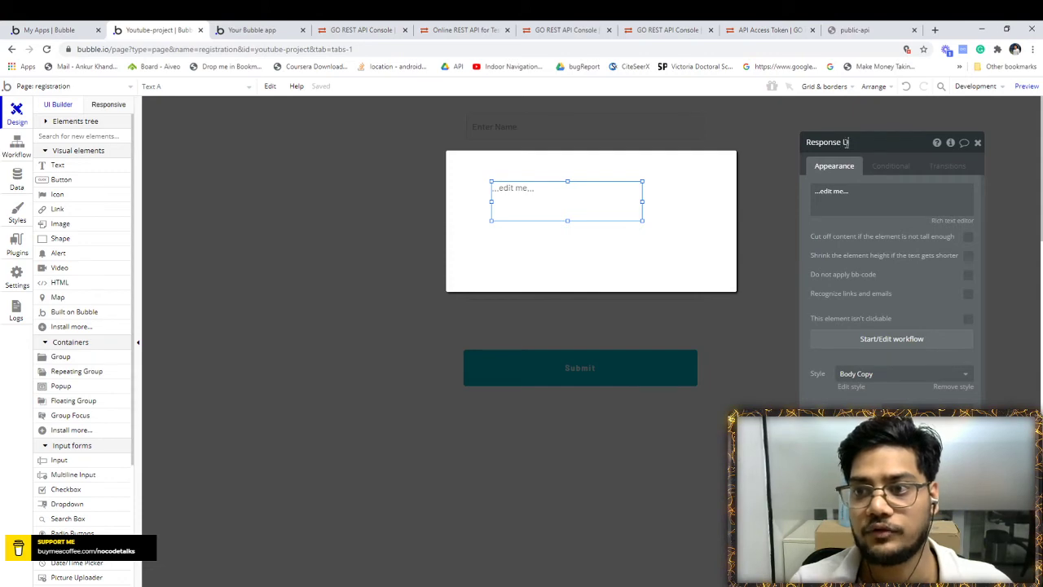
type("ser Id")
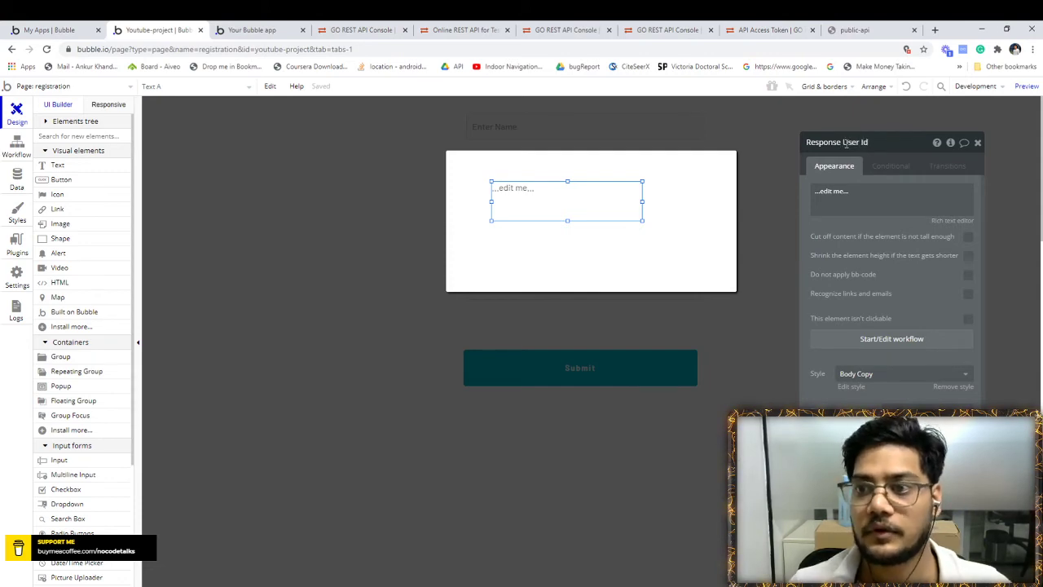
left_click(461, 29)
left_click(363, 29)
scroll(401, 278, "down", 2)
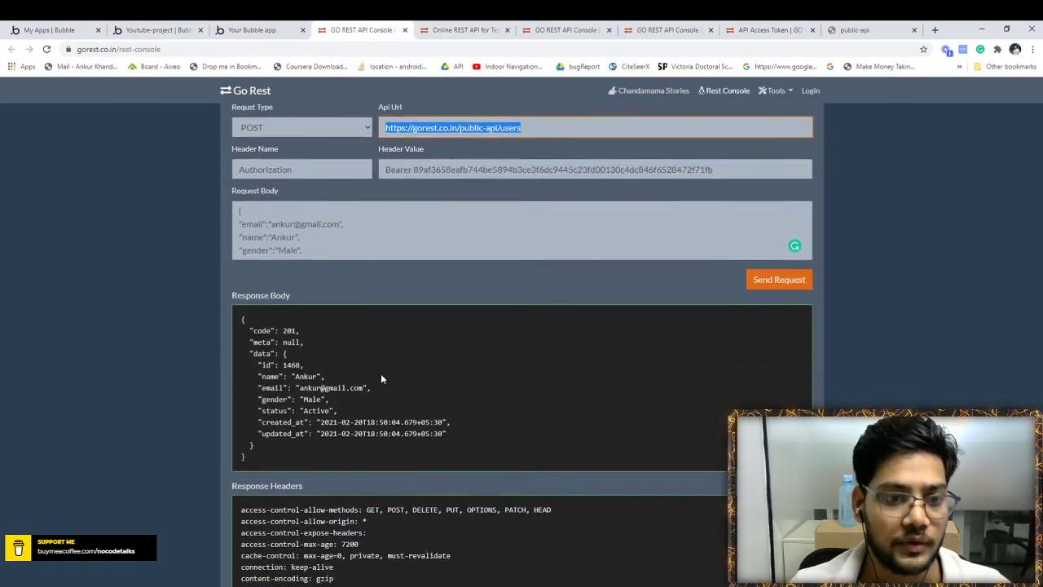
- Select the GoREST response body JSON, then reopen the Submit button's workflow in Bubble
left_click(254, 318)
key("ctrl+a")
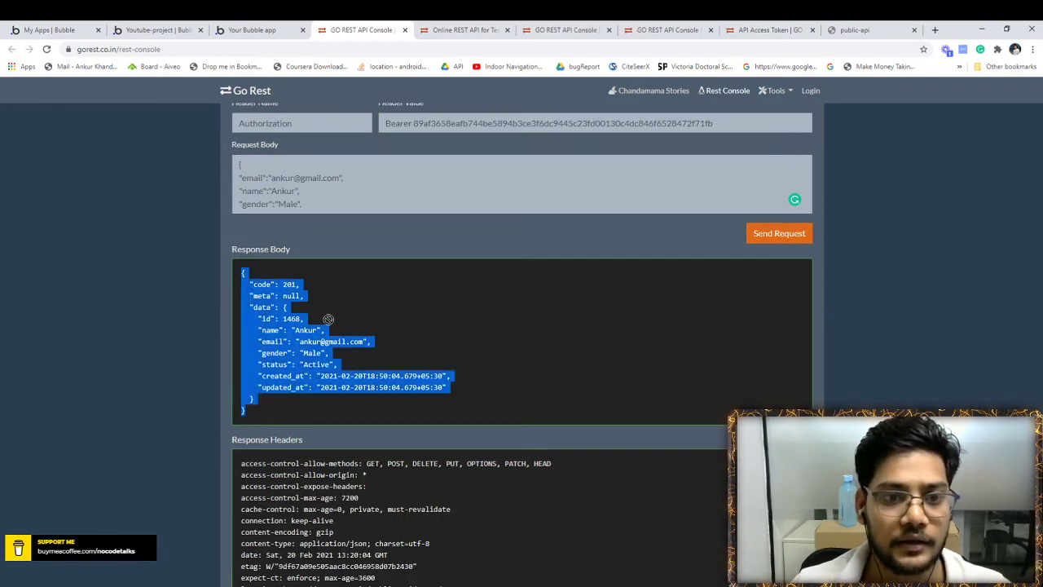
left_click(309, 329)
left_click(248, 30)
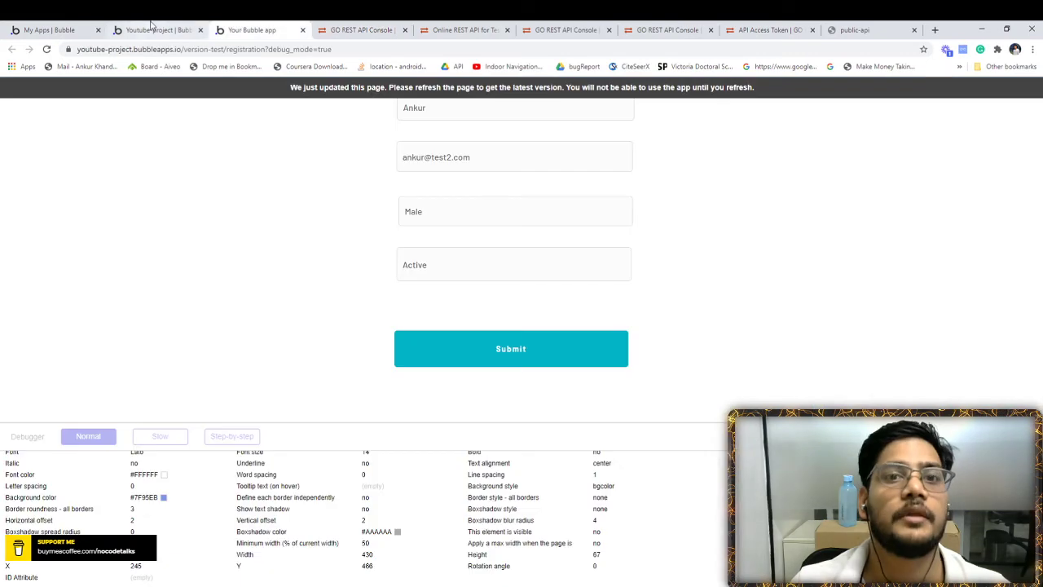
left_click(155, 29)
left_click(313, 194)
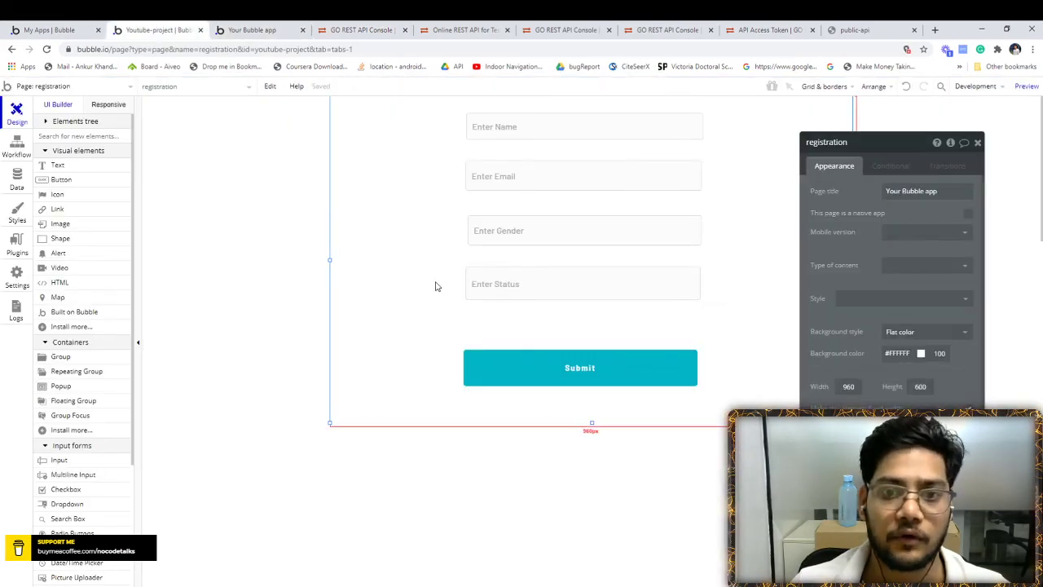
left_click(17, 161)
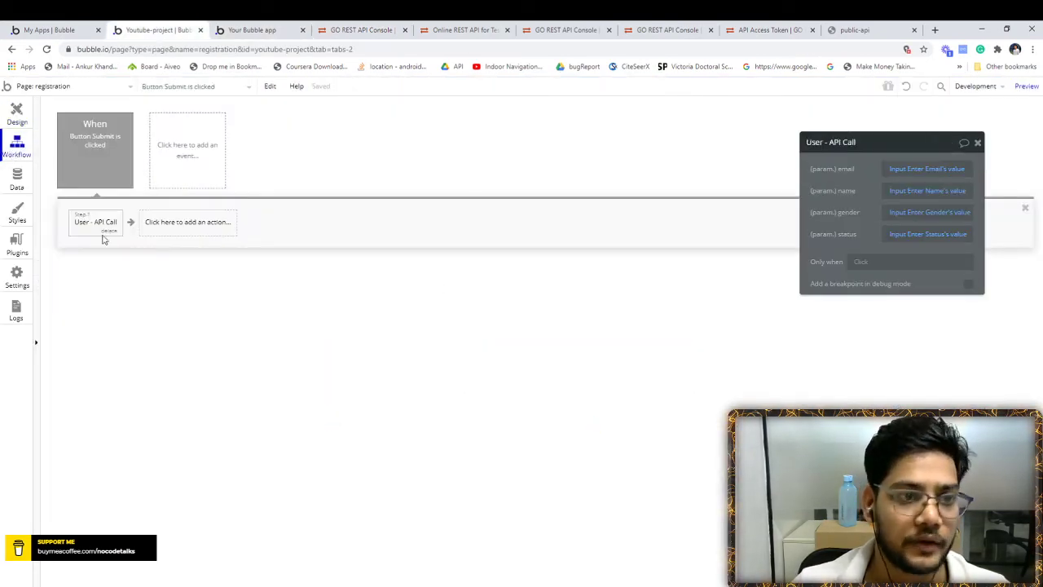
- Add a Show Popup A action after the API call step
left_click(185, 223)
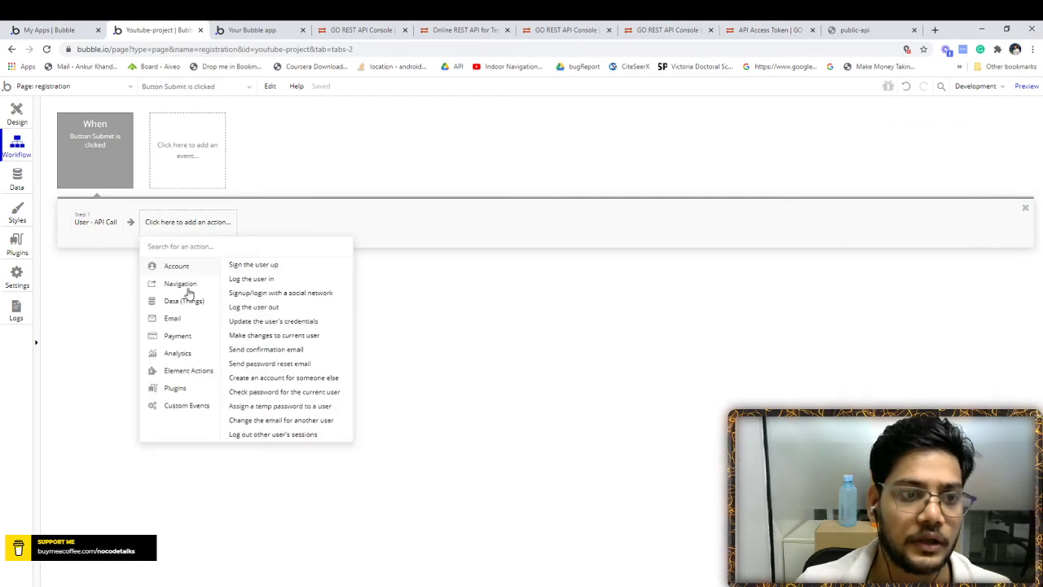
mouse_move(181, 371)
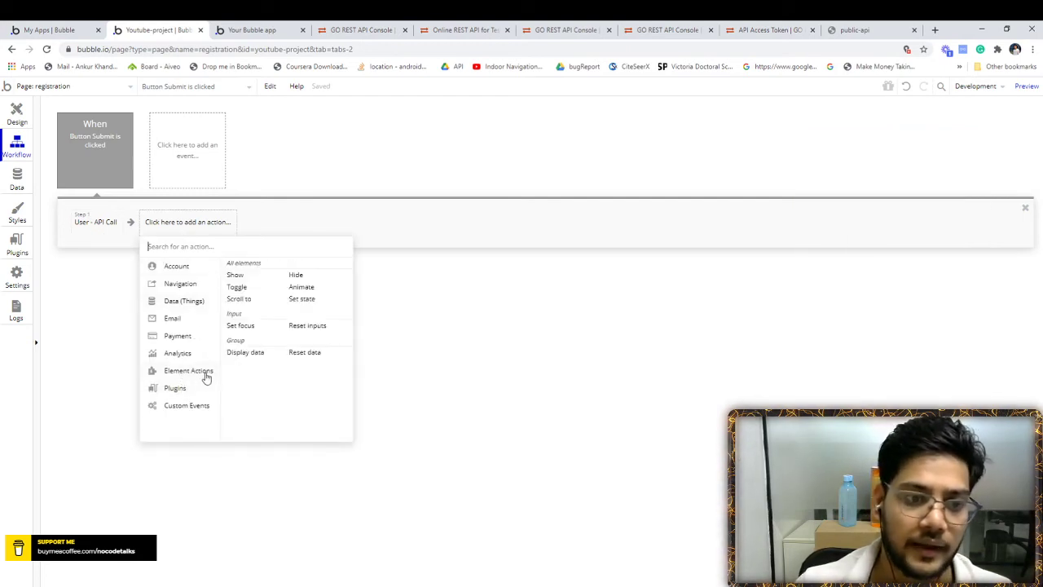
left_click(246, 276)
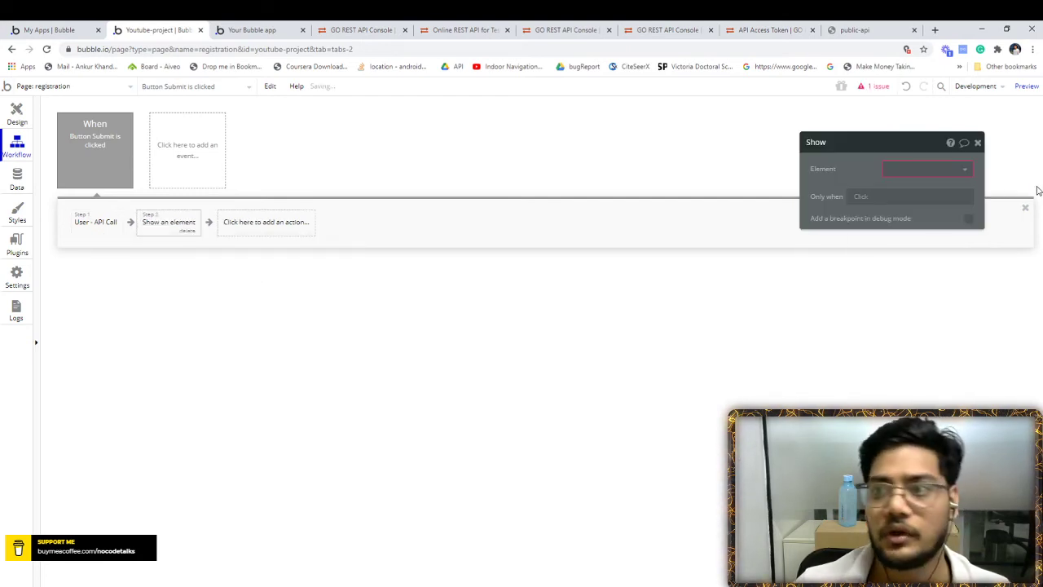
left_click(967, 171)
left_click(924, 184)
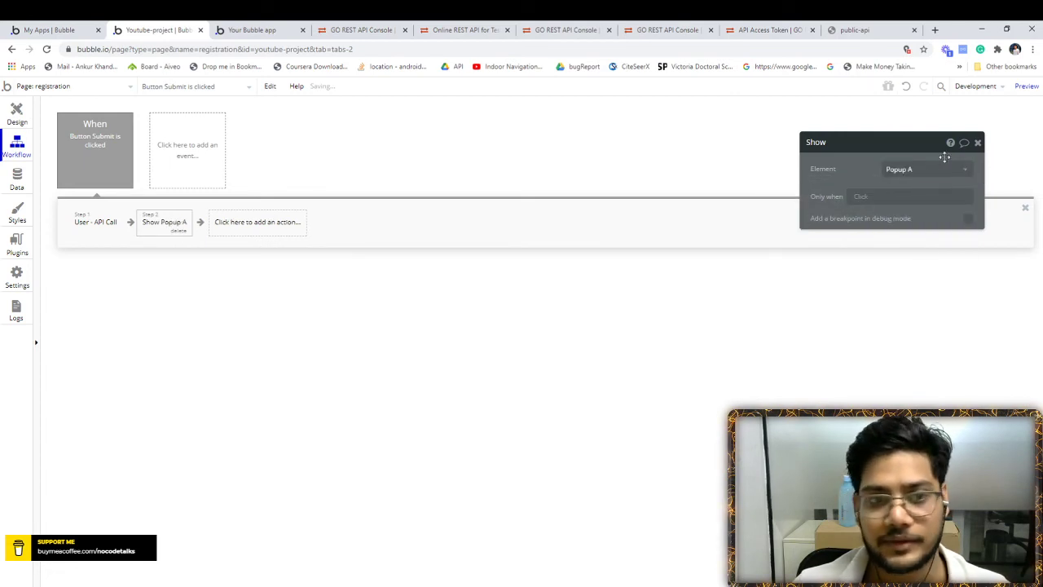
left_click(978, 143)
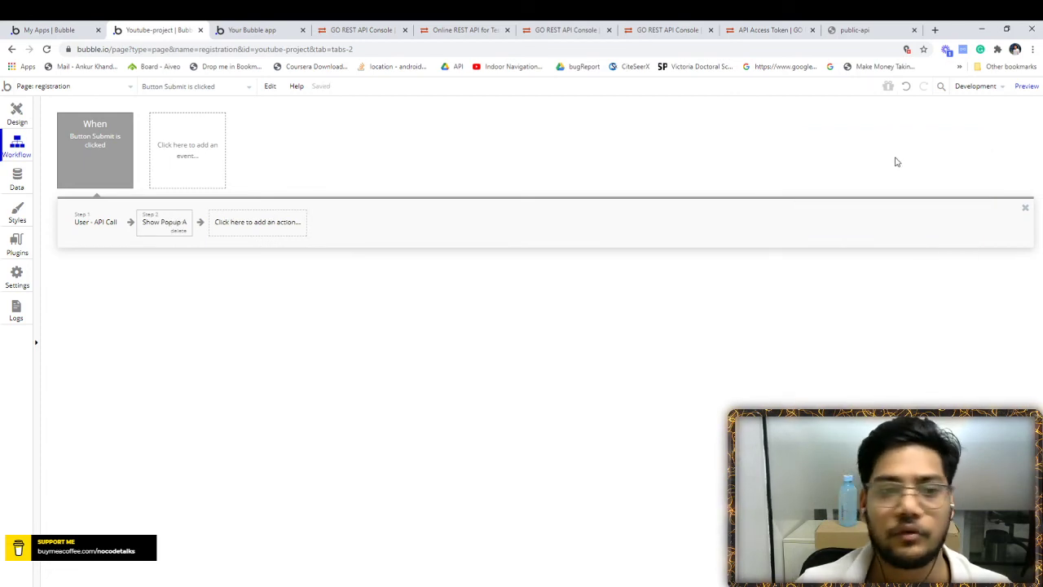
- Add an Element Actions 'Display data in a group/popup' step
left_click(247, 229)
mouse_move(249, 313)
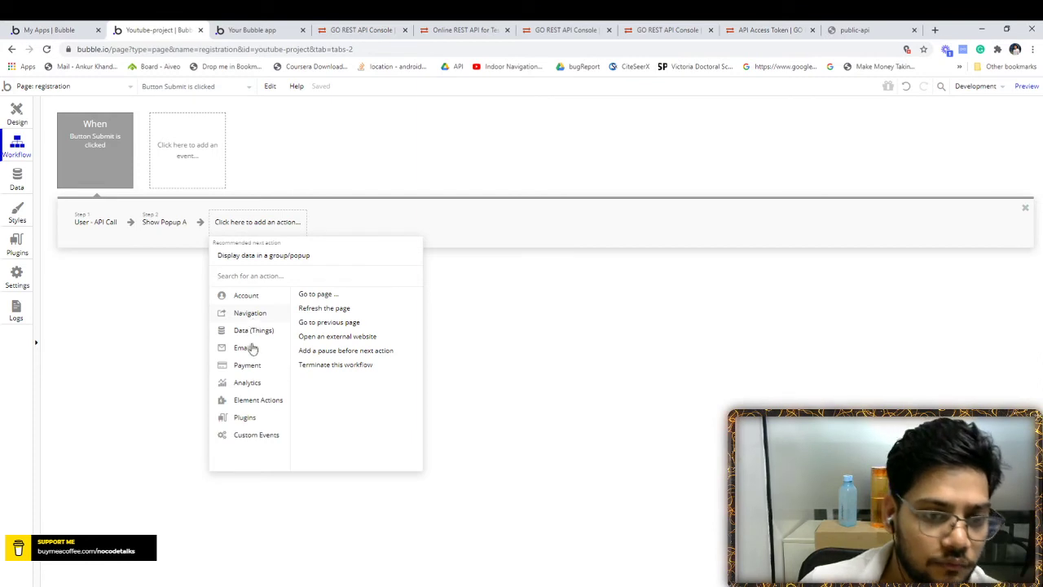
mouse_move(256, 403)
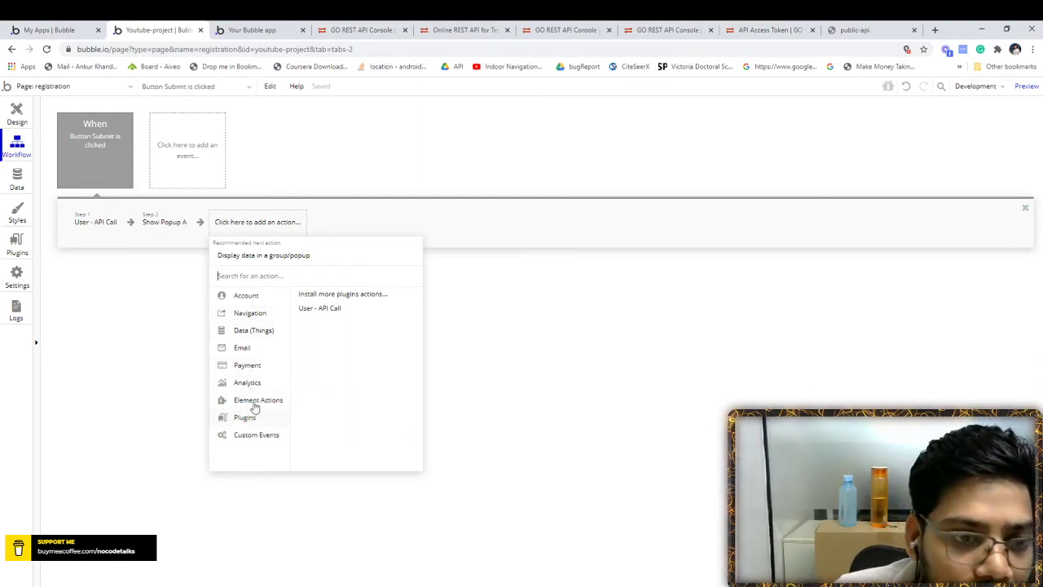
mouse_move(242, 292)
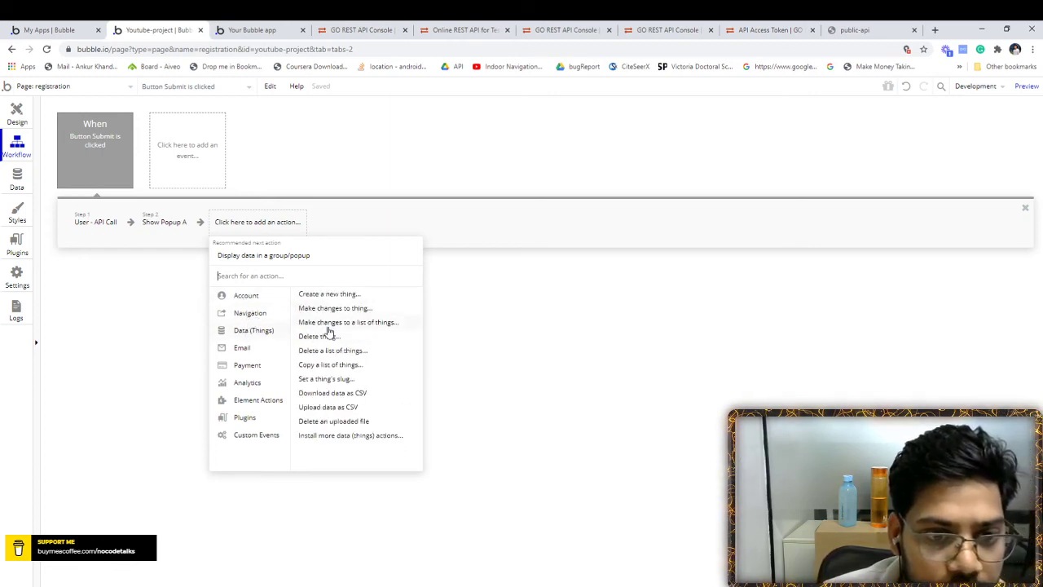
mouse_move(240, 380)
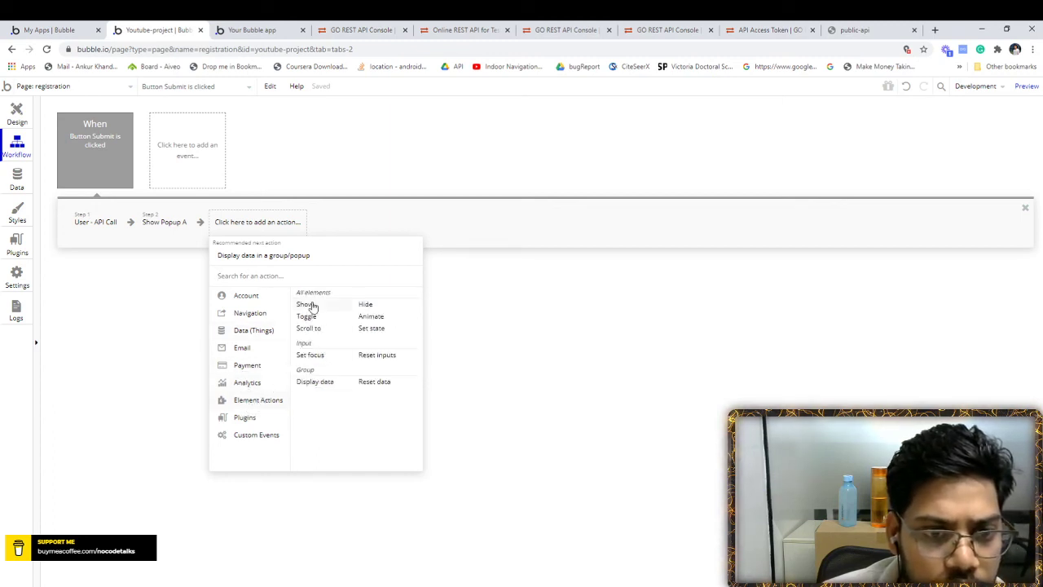
left_click(317, 382)
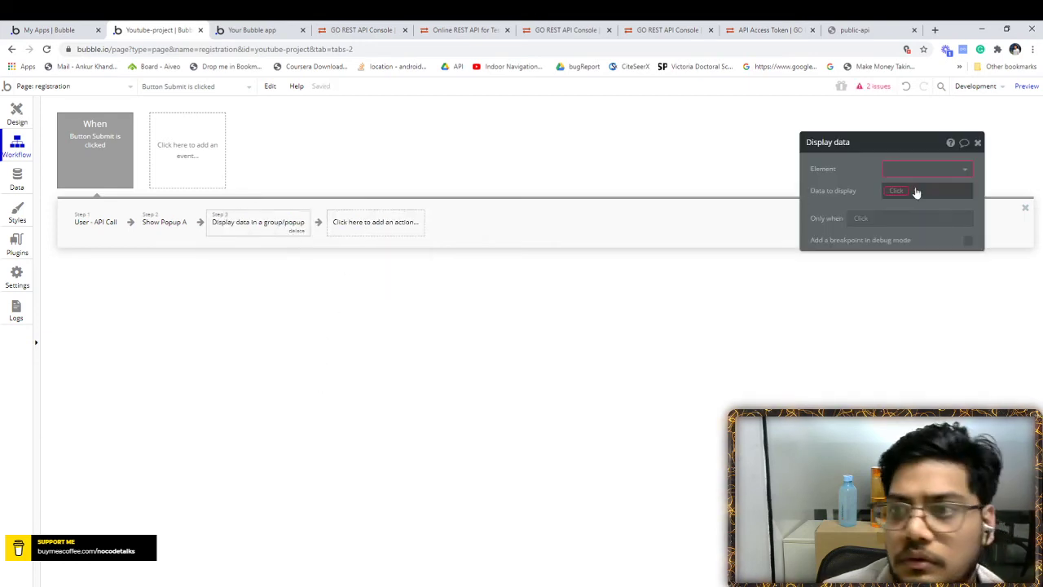
- Set the Display data step to show the API call's body id in Popup A
left_click(937, 171)
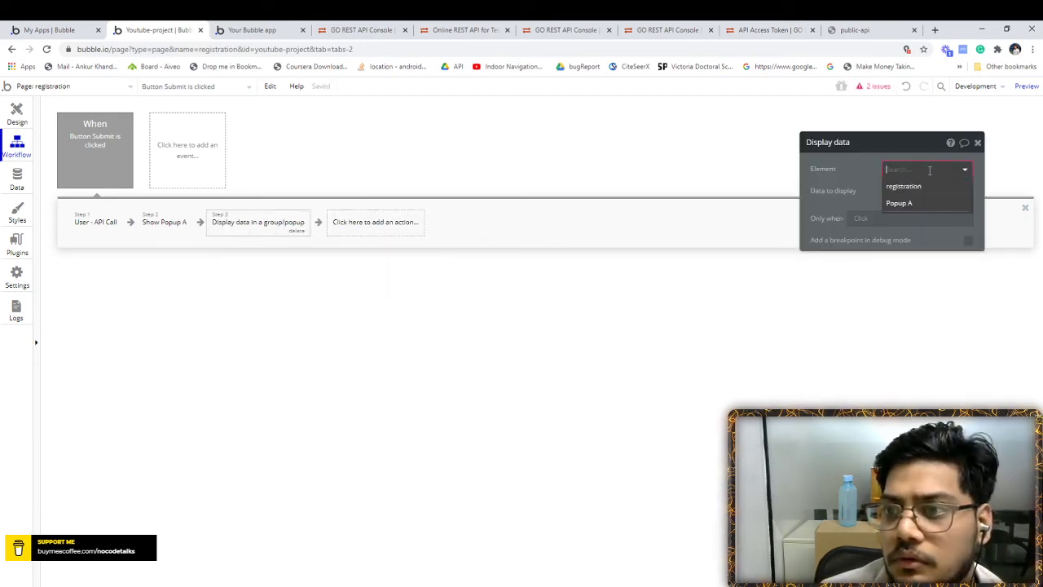
left_click(915, 201)
left_click(909, 197)
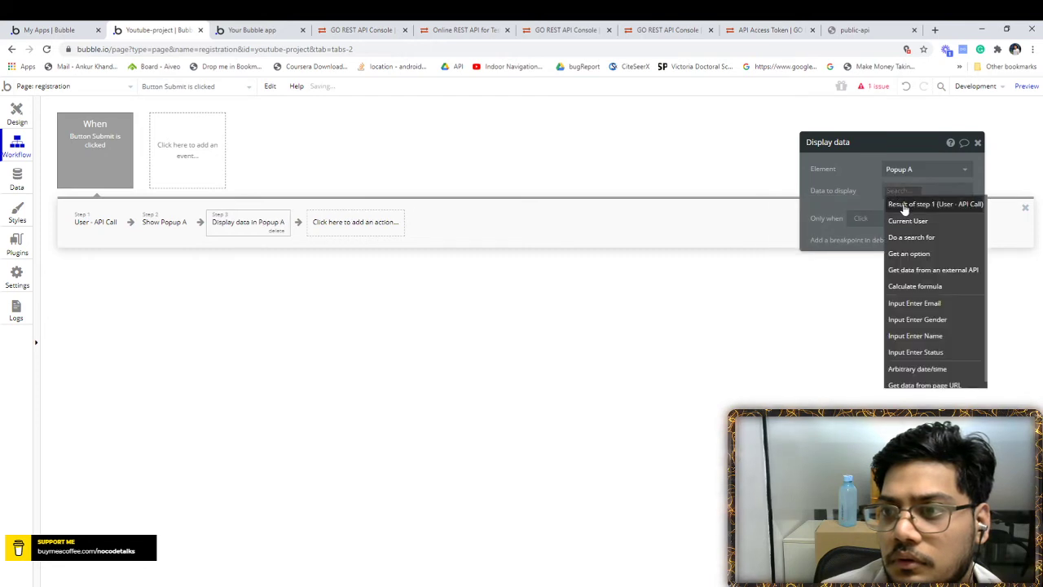
left_click(905, 165)
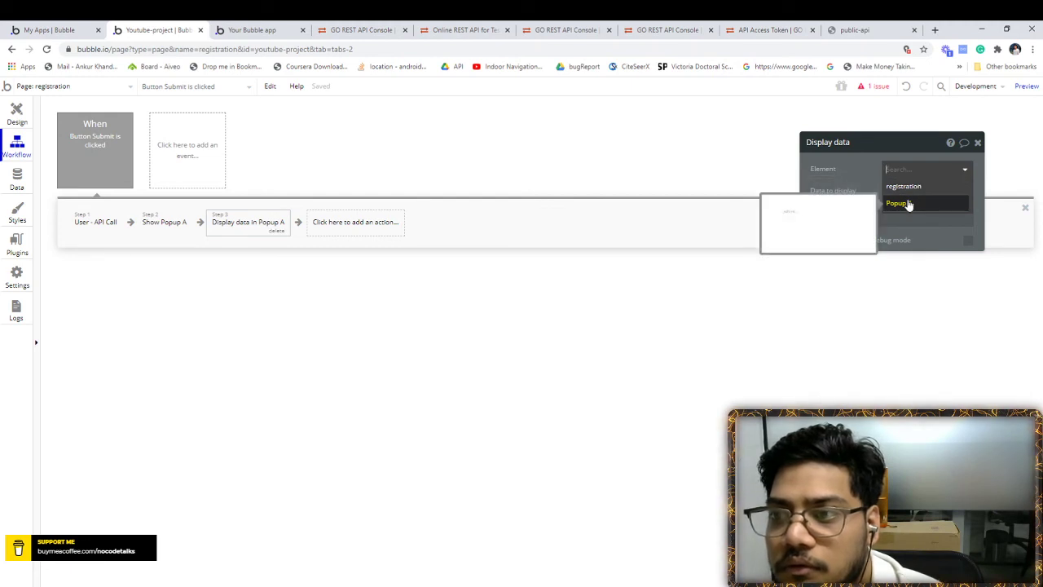
left_click(908, 203)
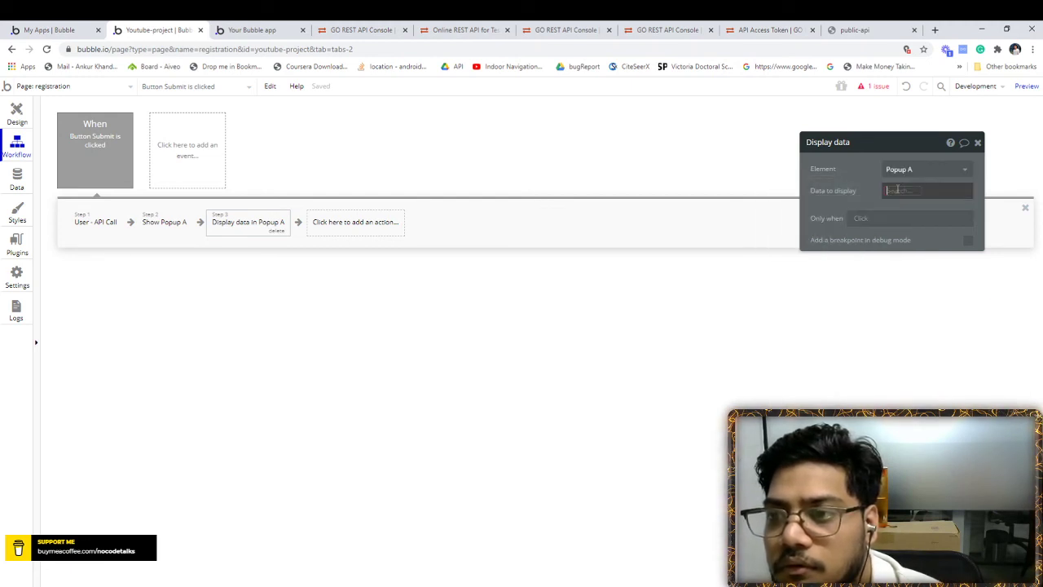
left_click(906, 192)
left_click(909, 205)
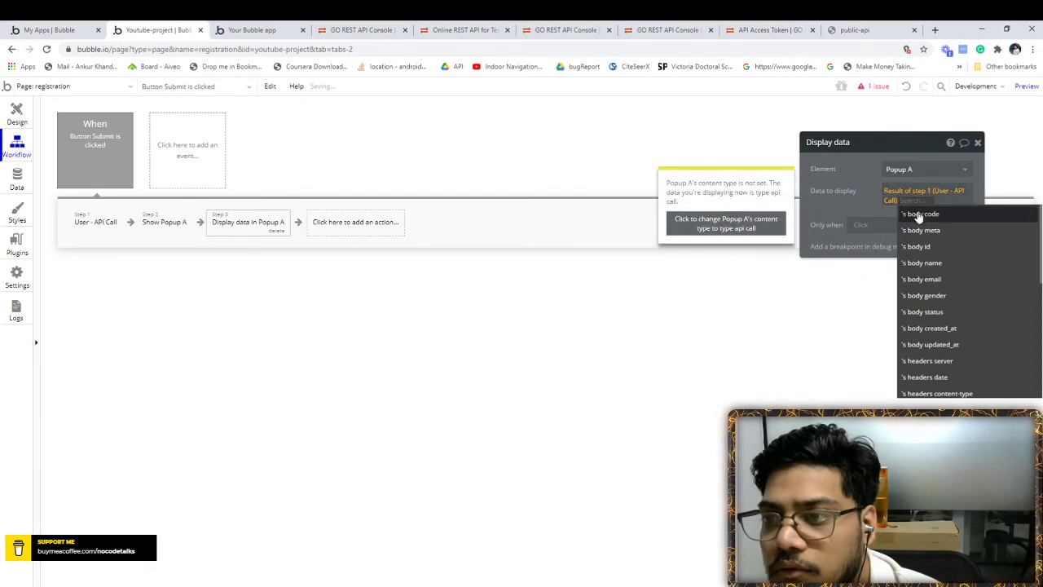
scroll(926, 269, "down", 1)
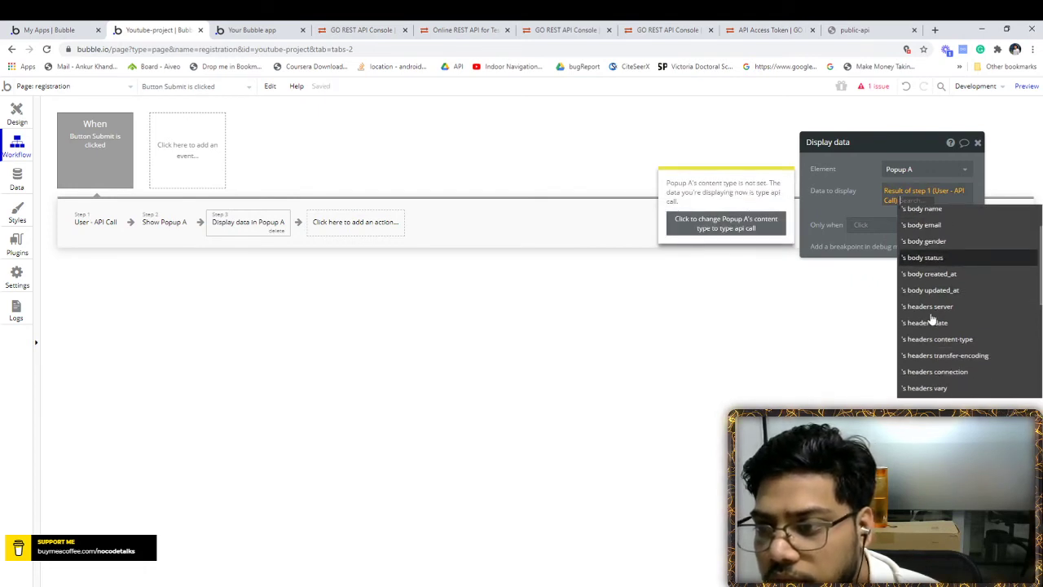
scroll(924, 259, "up", 1)
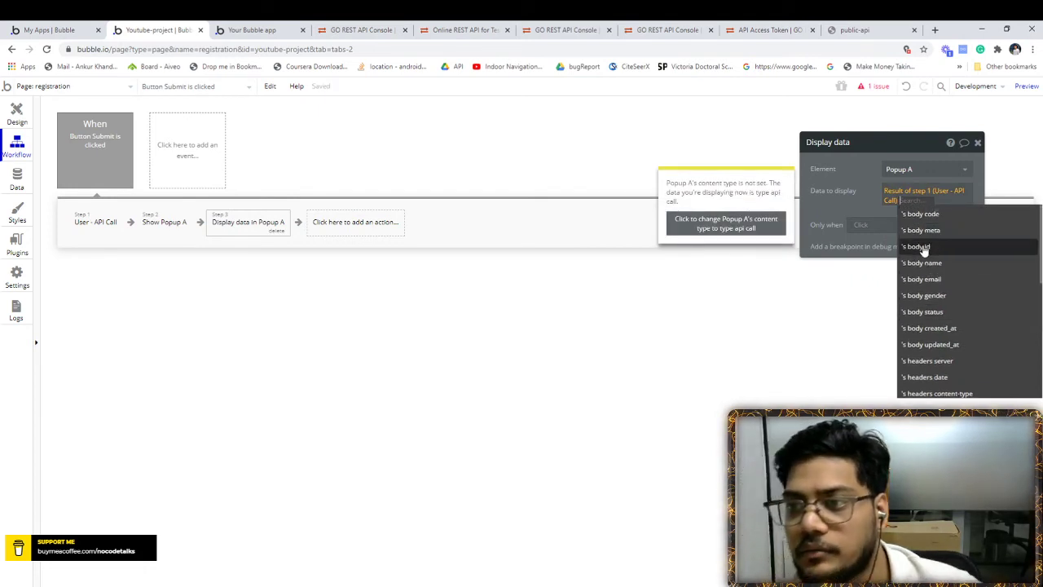
left_click(924, 247)
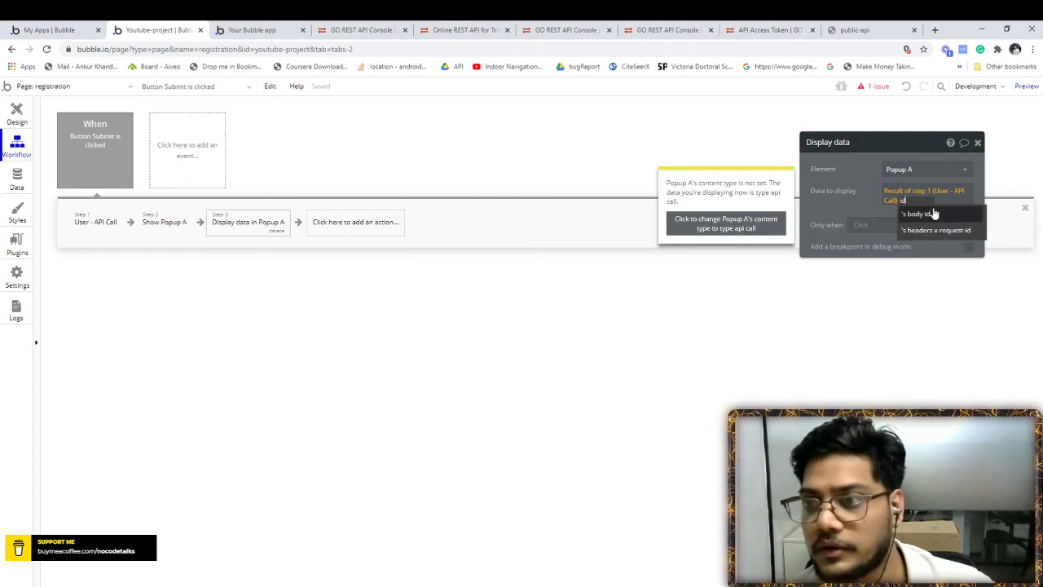
- Close its settings and delete the Display data in Popup A step
left_click(864, 205)
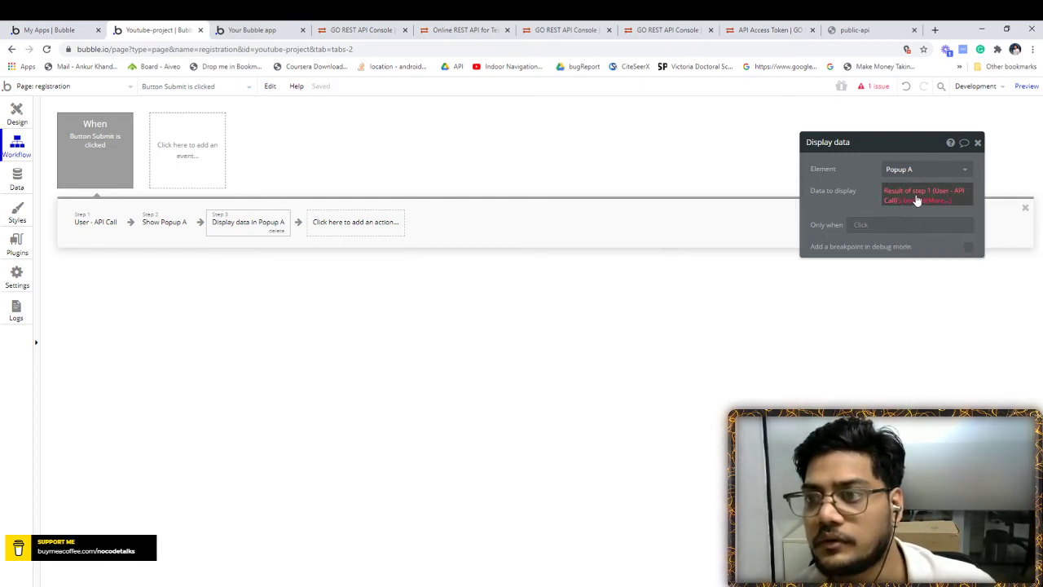
left_click(978, 144)
left_click(247, 230)
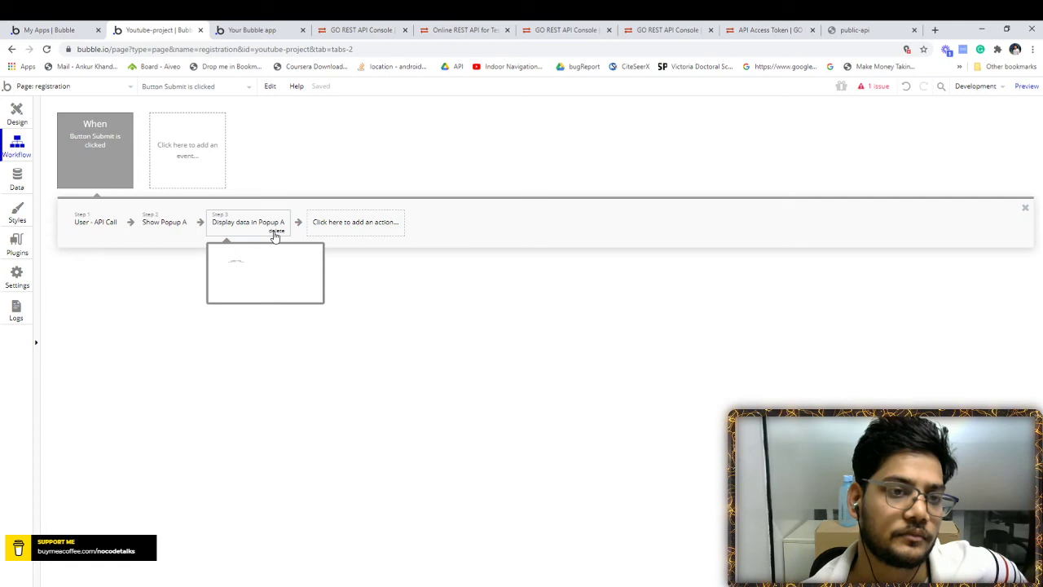
left_click(276, 232)
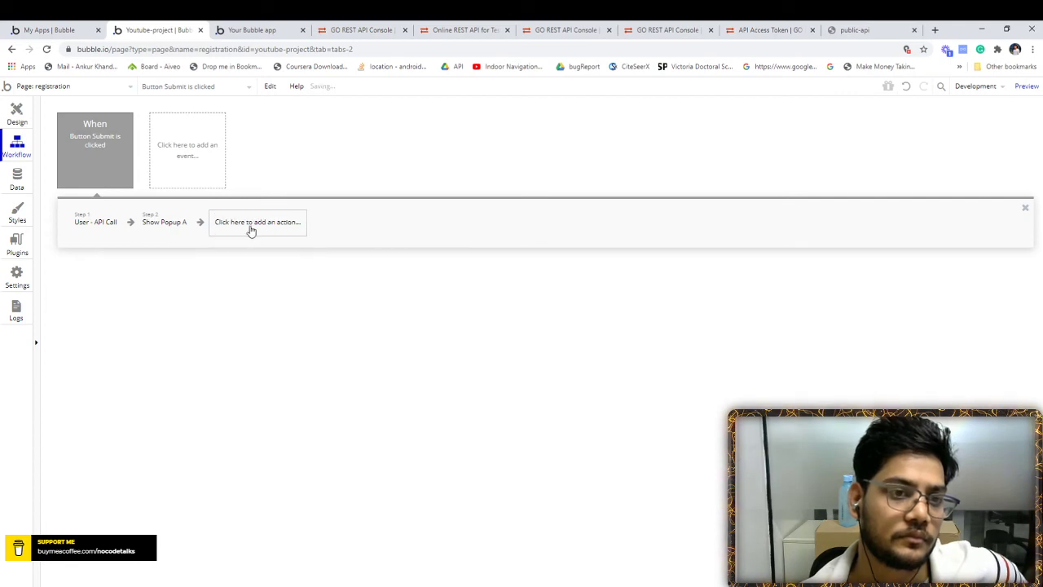
left_click(249, 226)
mouse_move(251, 417)
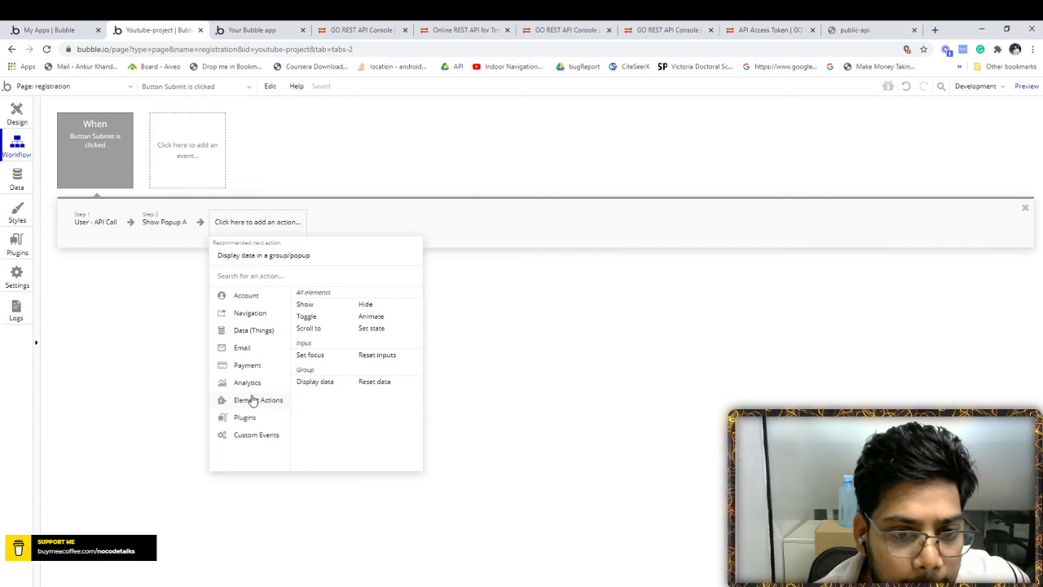
mouse_move(250, 367)
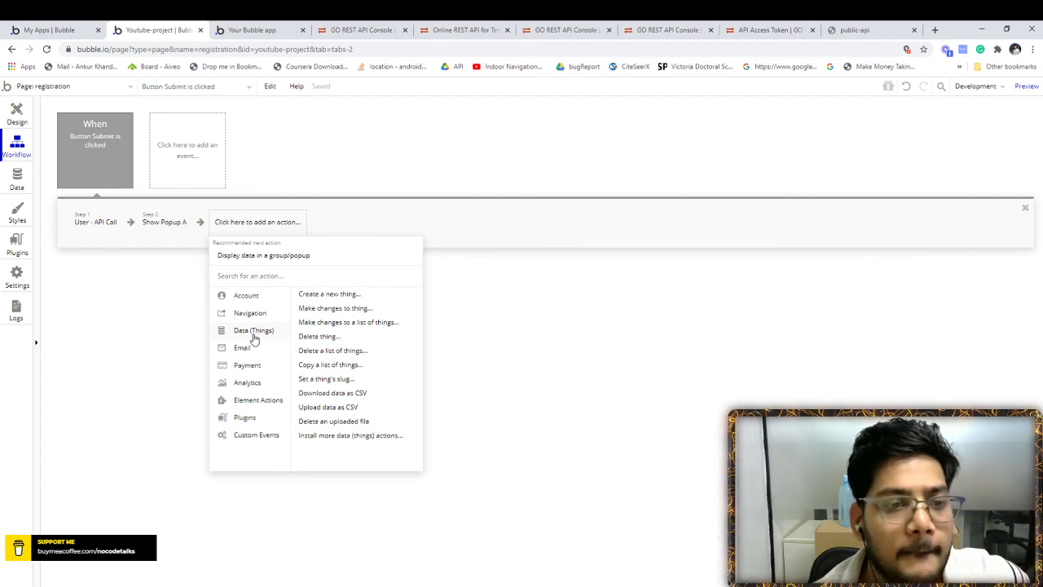
left_click(165, 318)
left_click(83, 27)
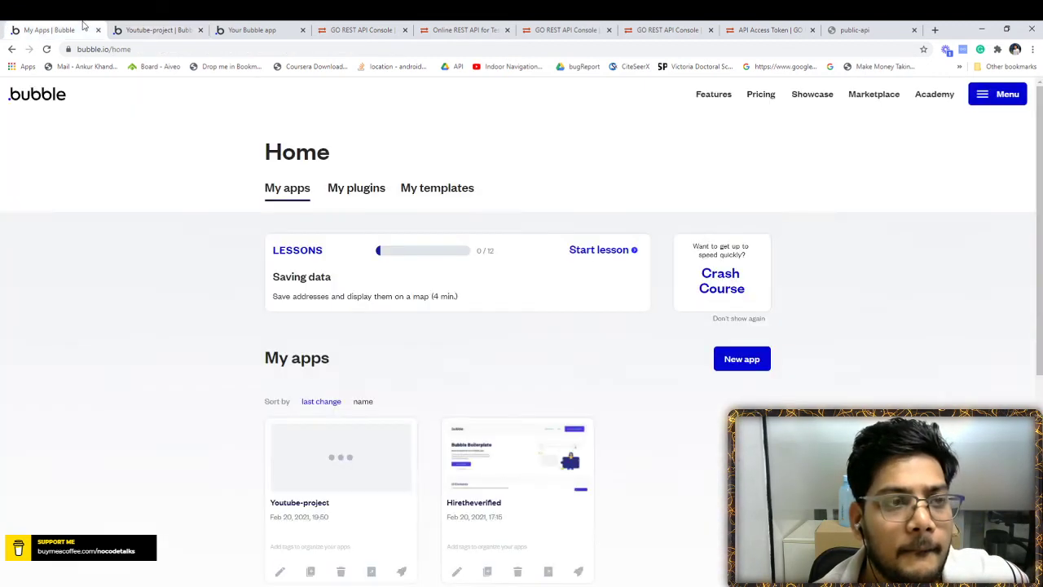
left_click(160, 29)
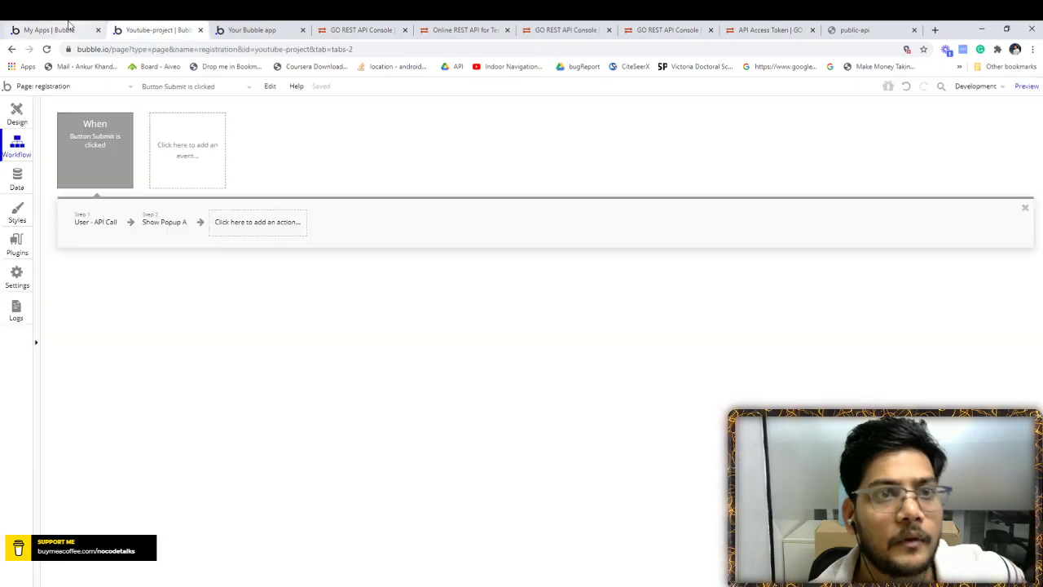
- Open a fresh Chrome tab showing the Google start page
left_click(934, 29)
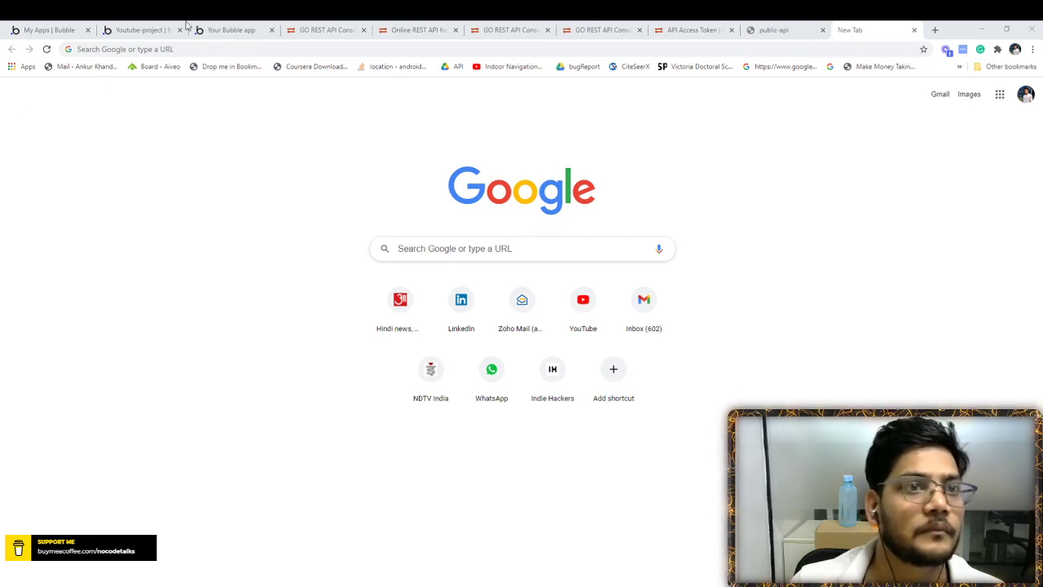
- Return to the Youtube-project editor and extend the registration page to 720 height
left_click(249, 242)
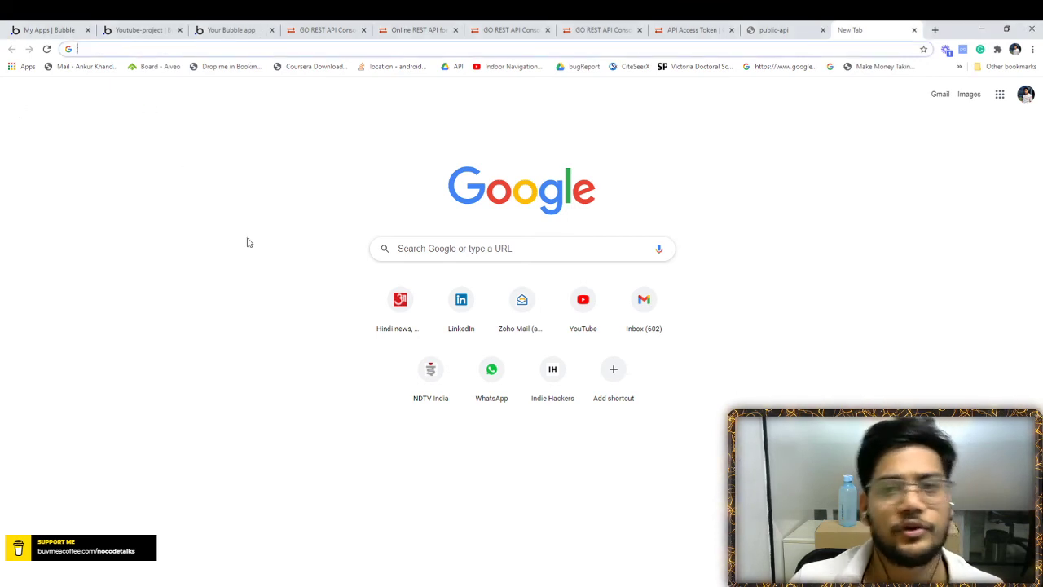
left_click(70, 25)
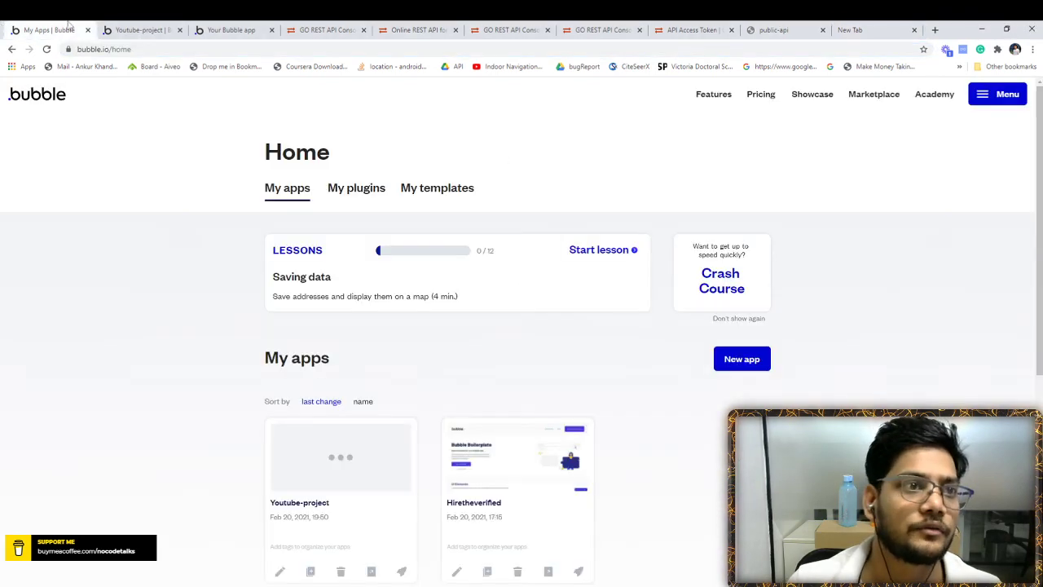
left_click(135, 30)
left_click(17, 112)
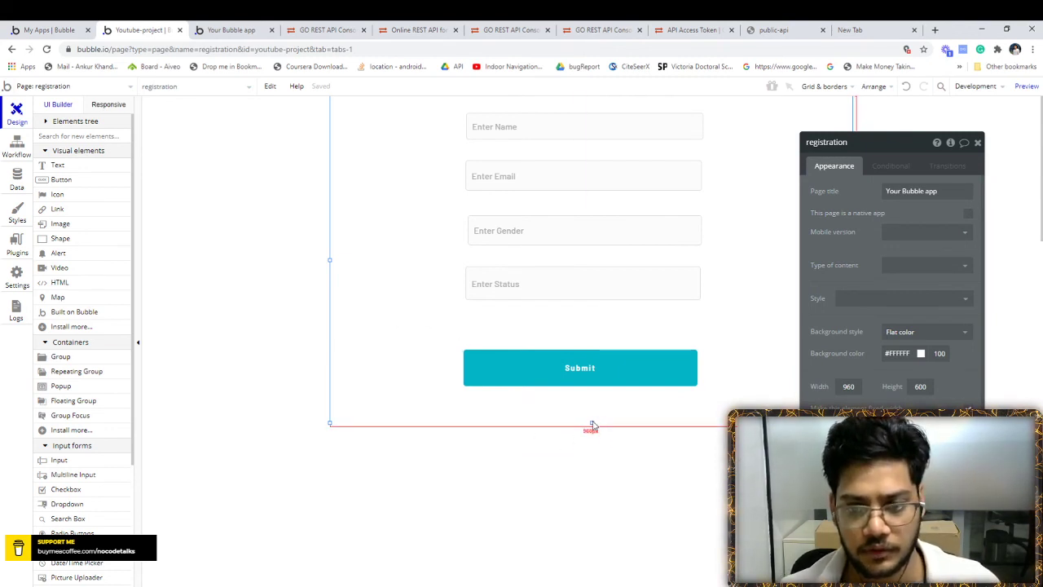
left_click_drag(592, 423, 592, 498)
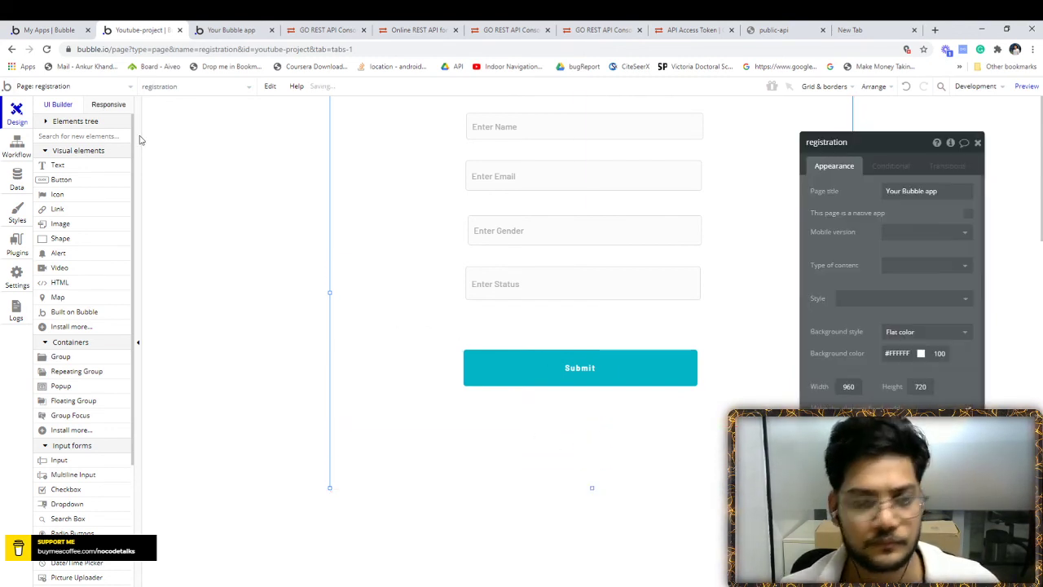
- Draw a text element below the Submit button and clear its '...edit me...' text
left_click(58, 166)
left_click_drag(475, 406, 717, 440)
left_click_drag(656, 423, 645, 426)
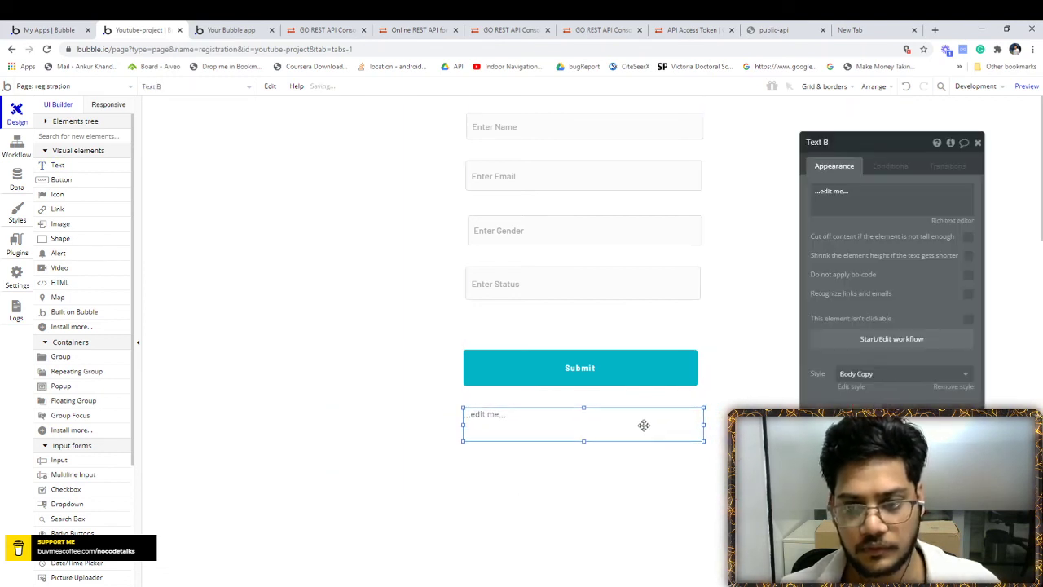
left_click(946, 208)
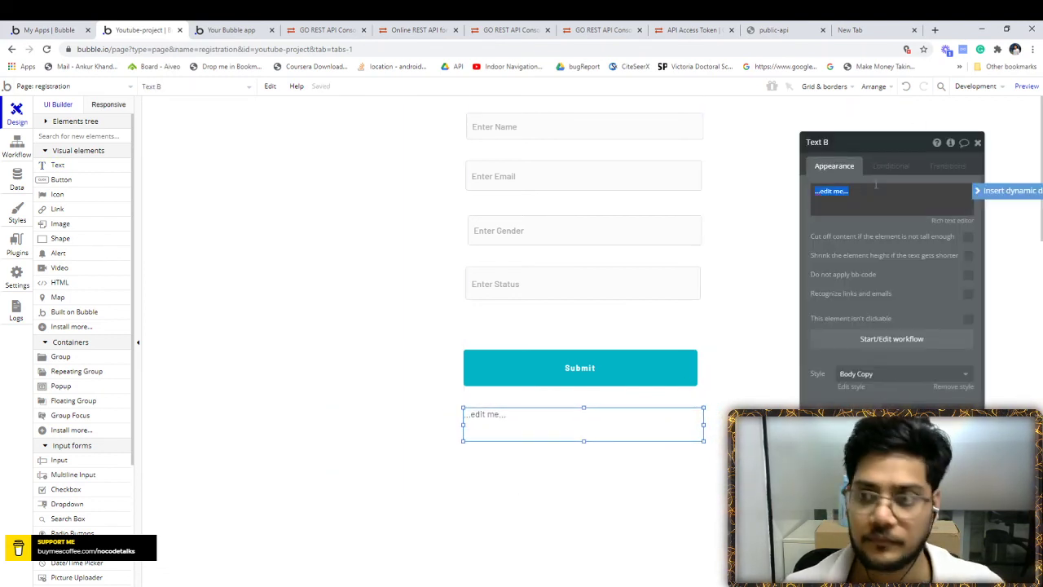
left_click(1003, 194)
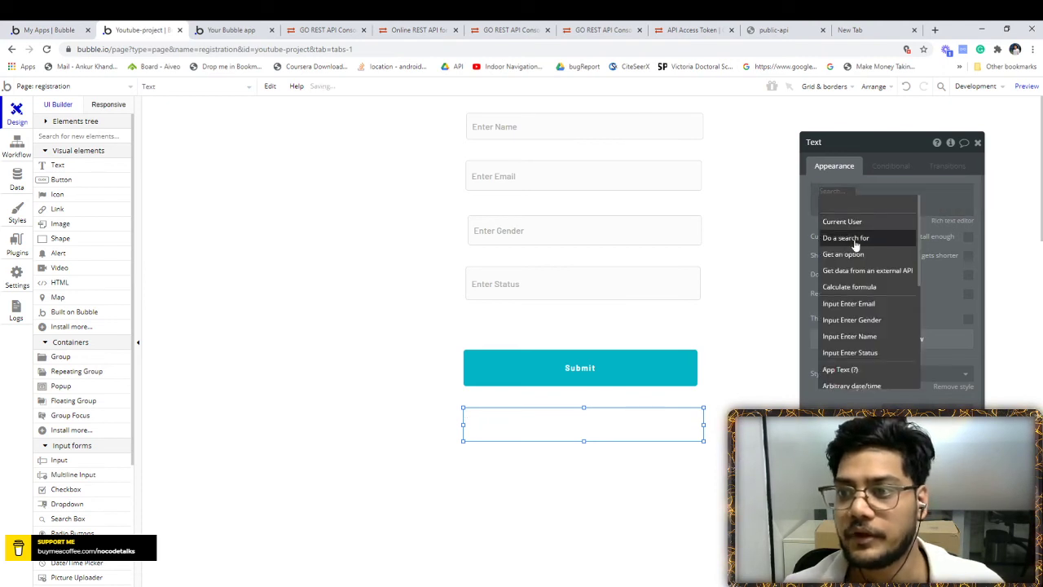
left_click(951, 198)
left_click(978, 143)
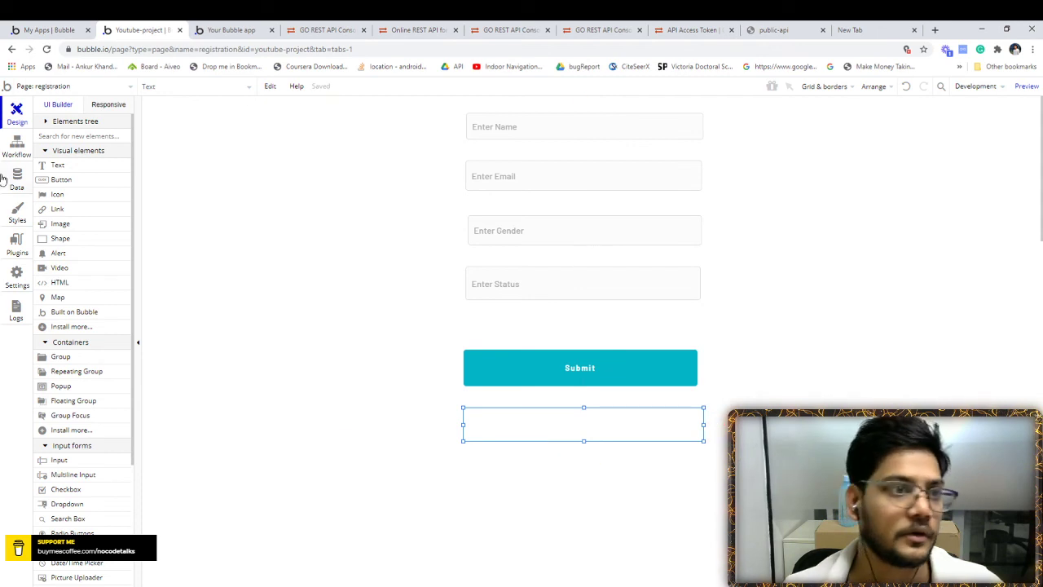
double_click(538, 415)
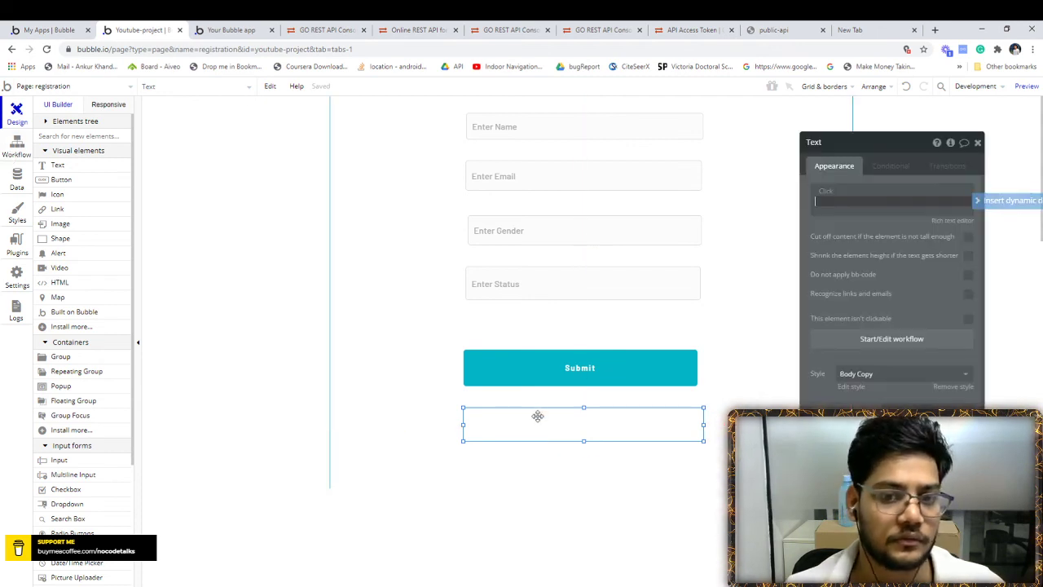
key("BackSpace")
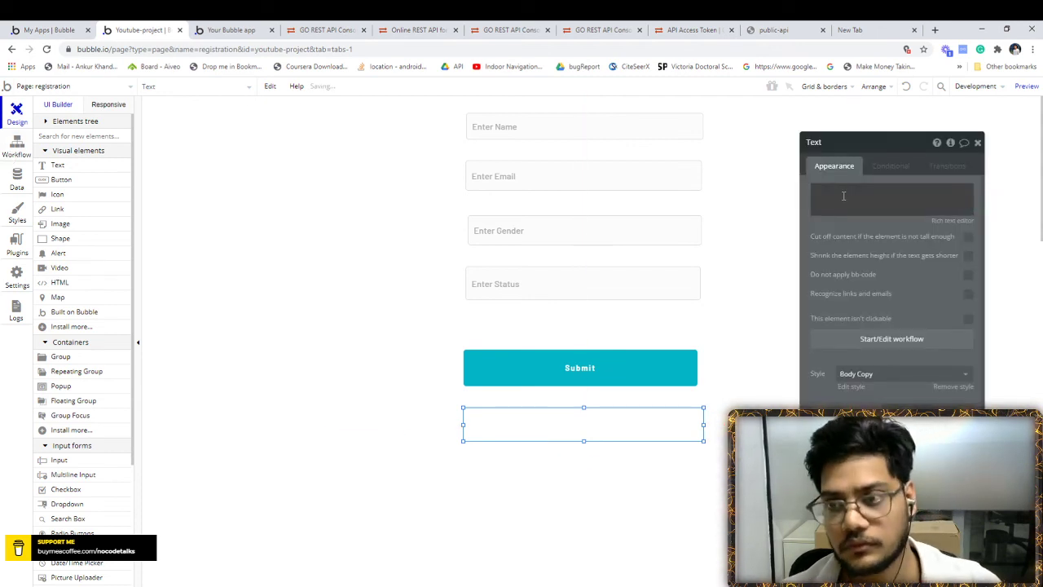
left_click(977, 143)
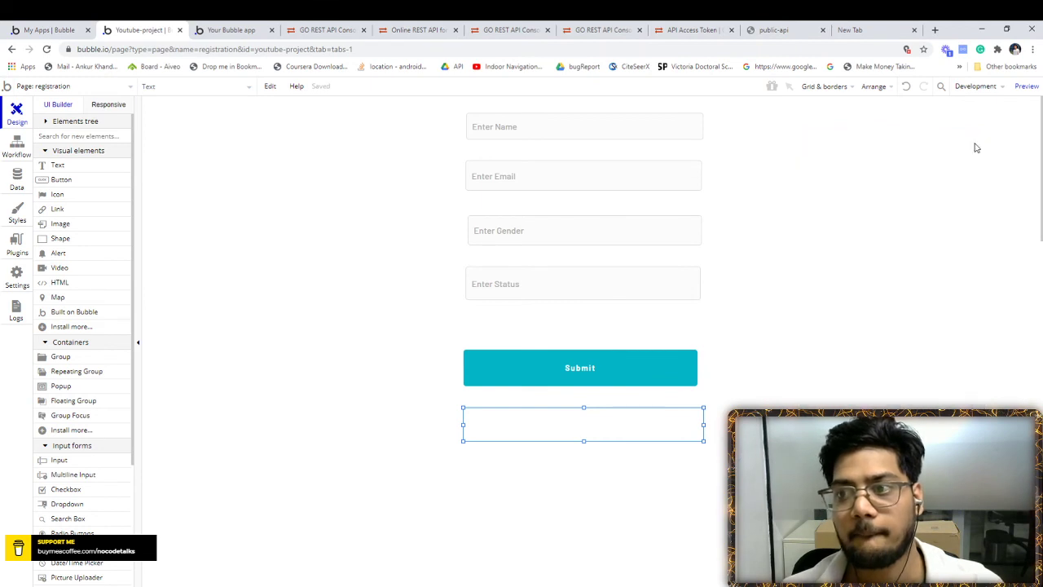
- Delete the Show Popup A step and add a Create a new thing step after the API call
left_click(16, 145)
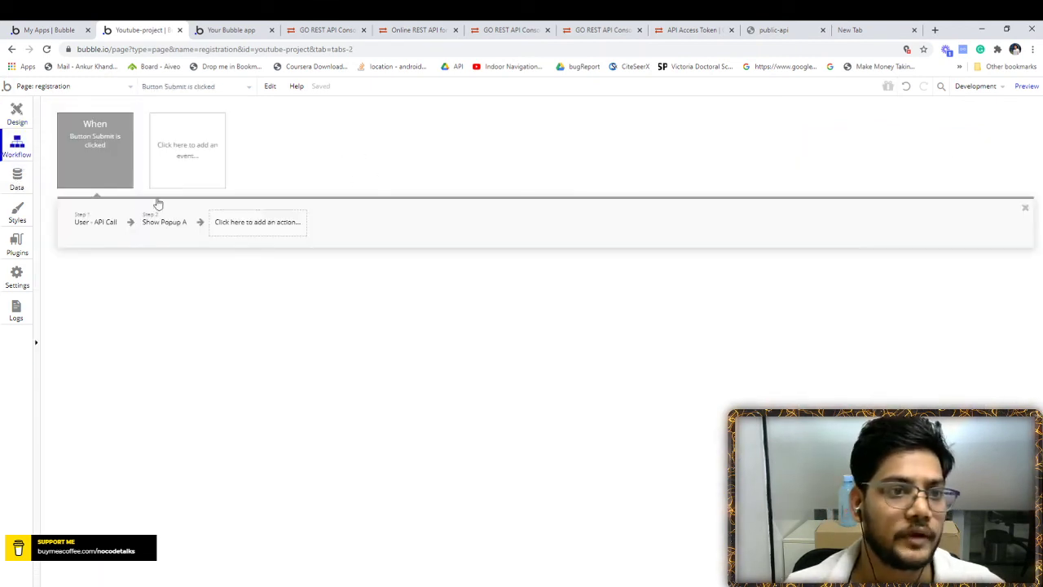
left_click(162, 229)
left_click(180, 232)
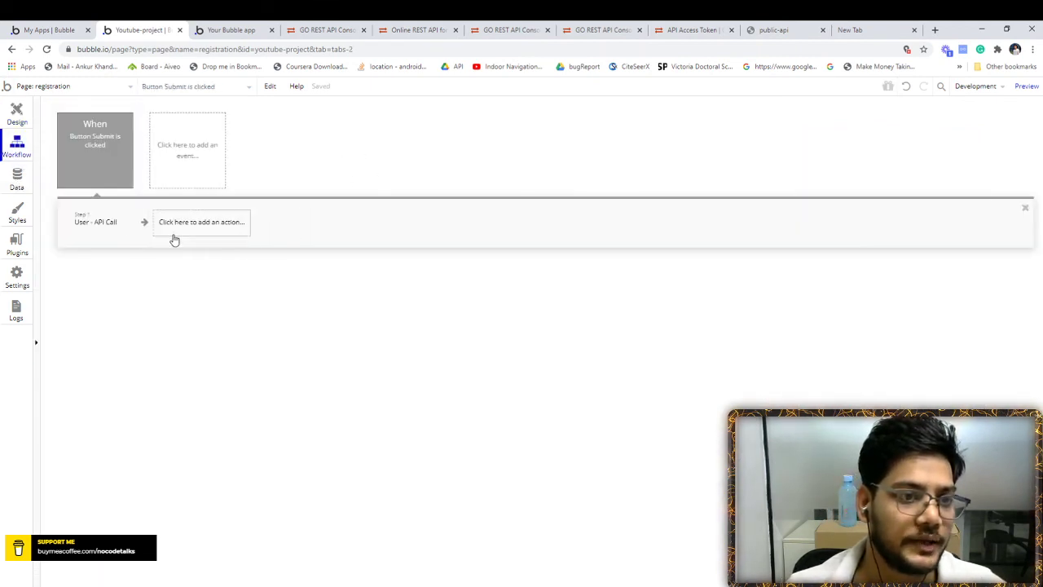
left_click(100, 228)
left_click(175, 228)
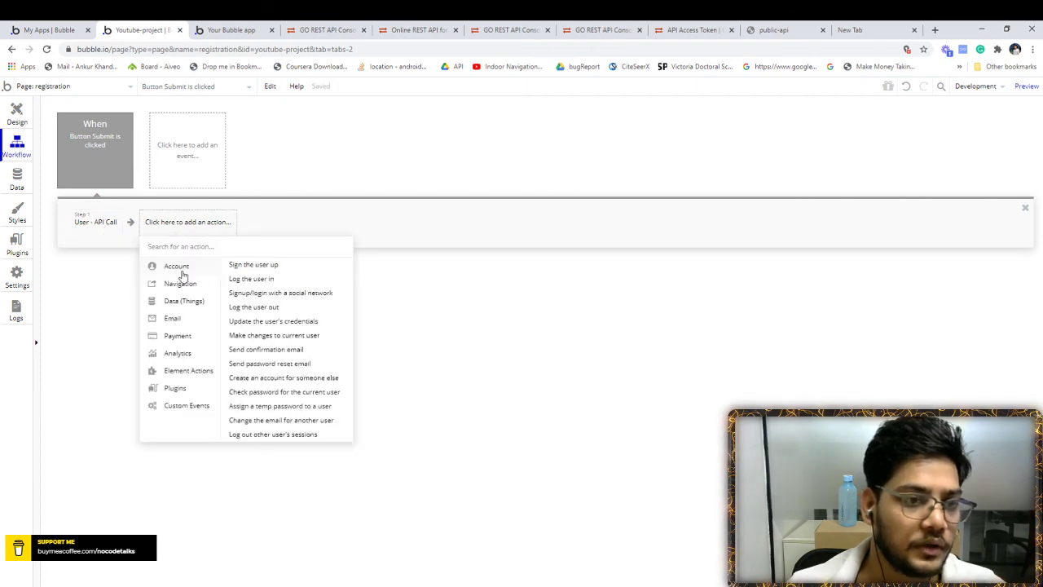
mouse_move(189, 306)
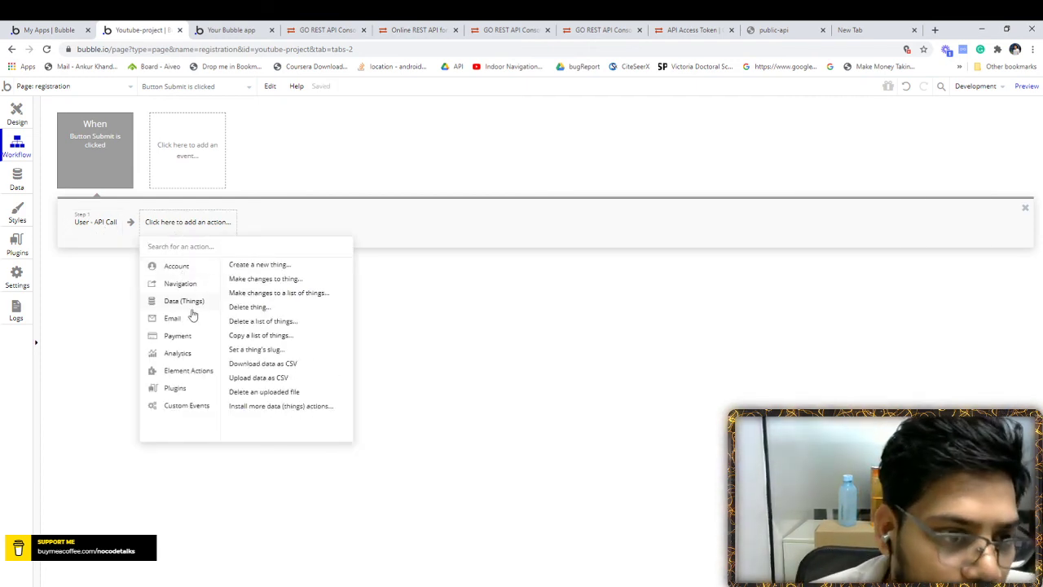
left_click(261, 264)
- Create a Result data type with a new number field data_id
left_click(896, 170)
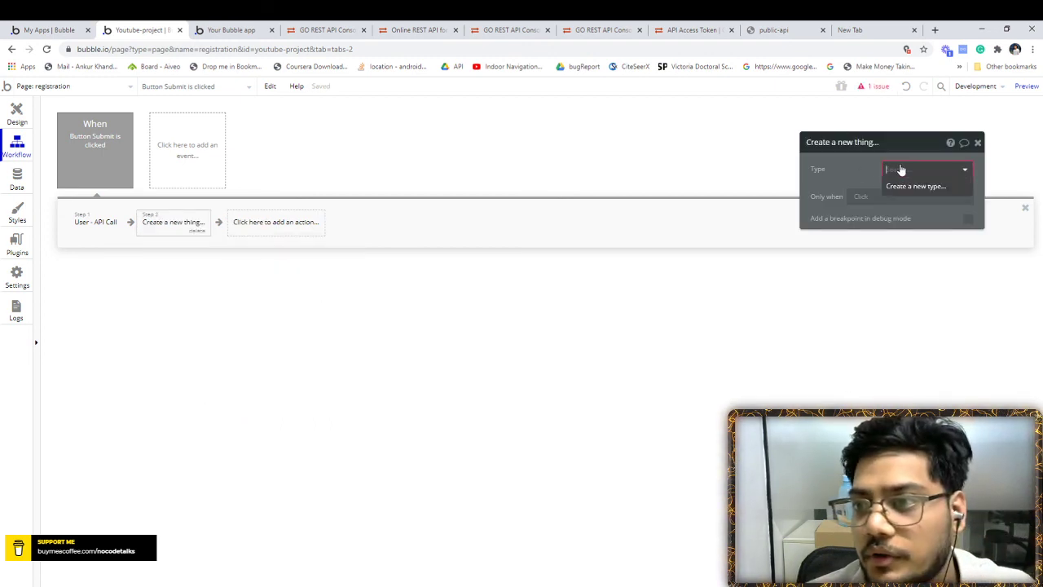
left_click(898, 189)
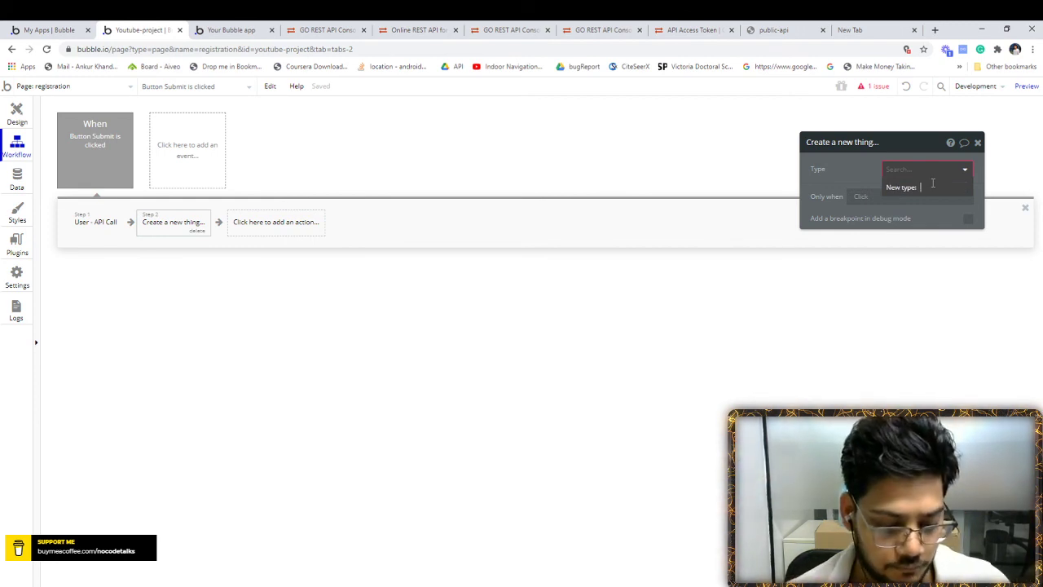
type("Result")
key("Return")
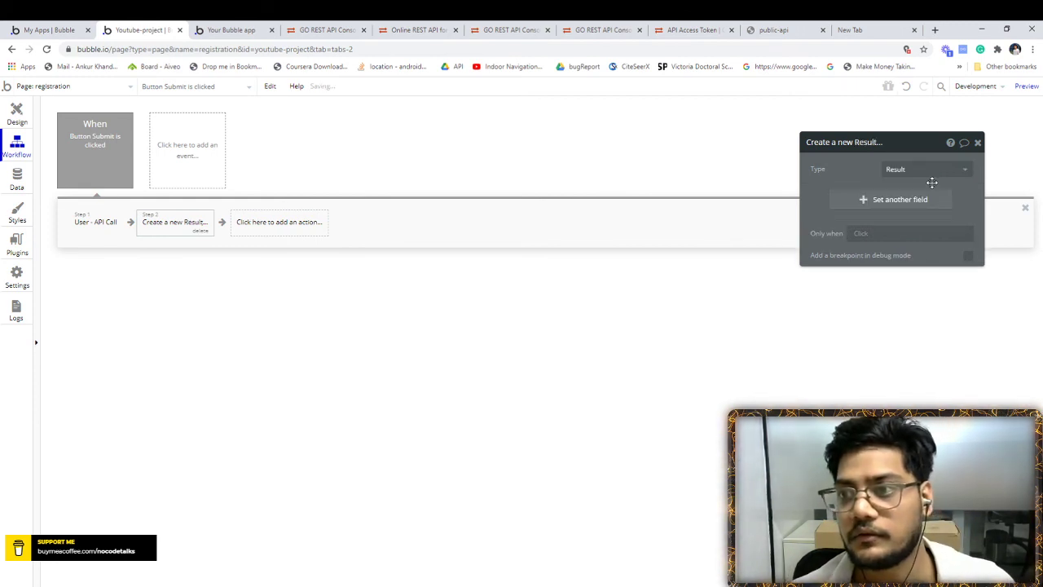
left_click(917, 198)
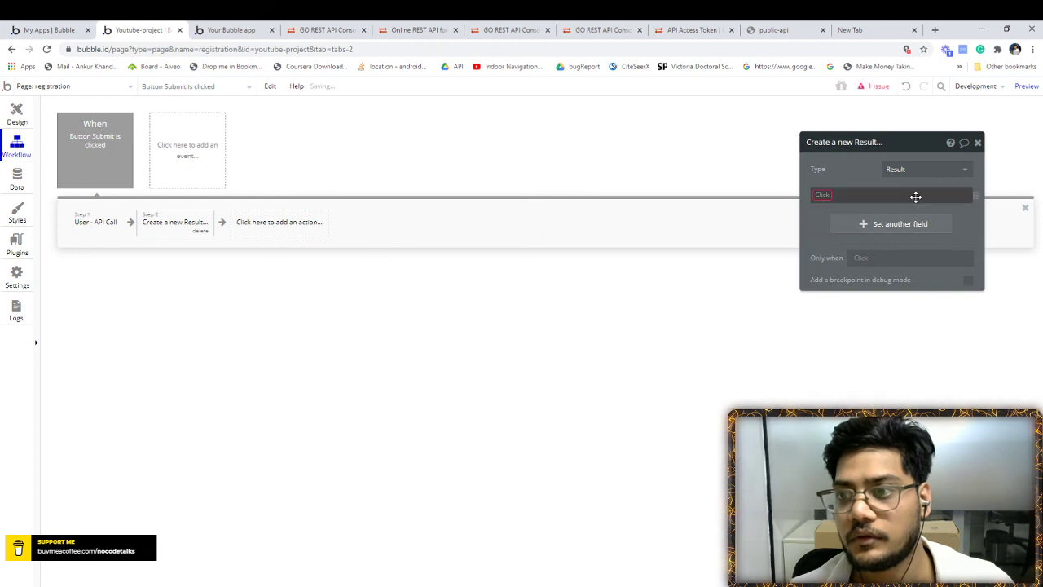
left_click(827, 198)
left_click(844, 208)
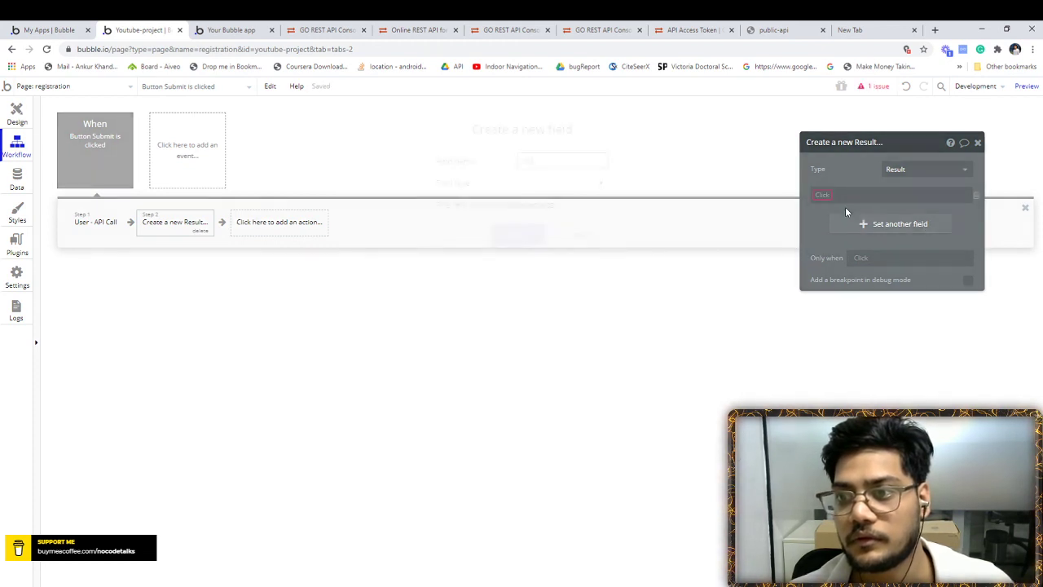
type("data_id")
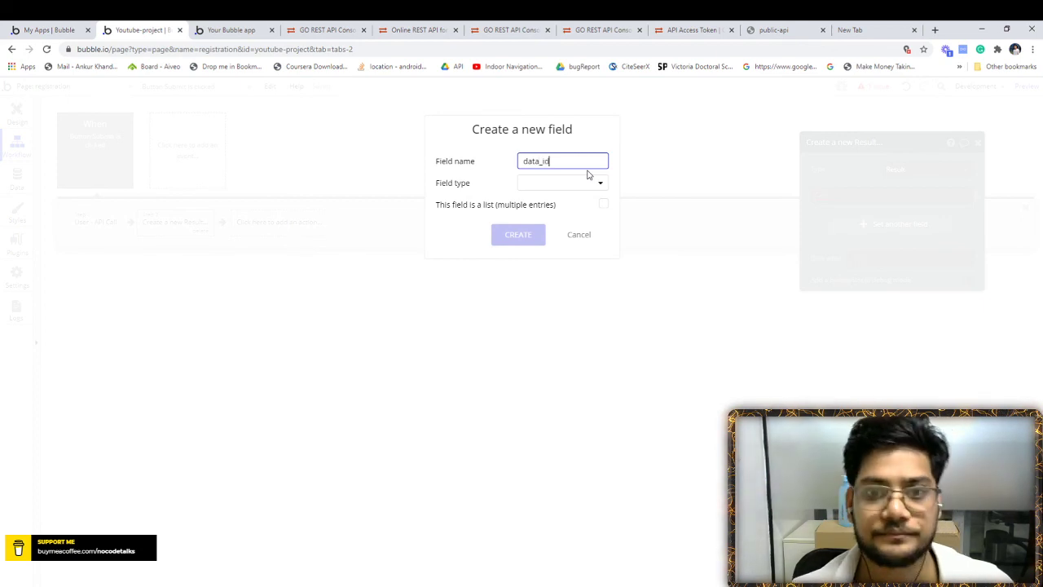
left_click(573, 184)
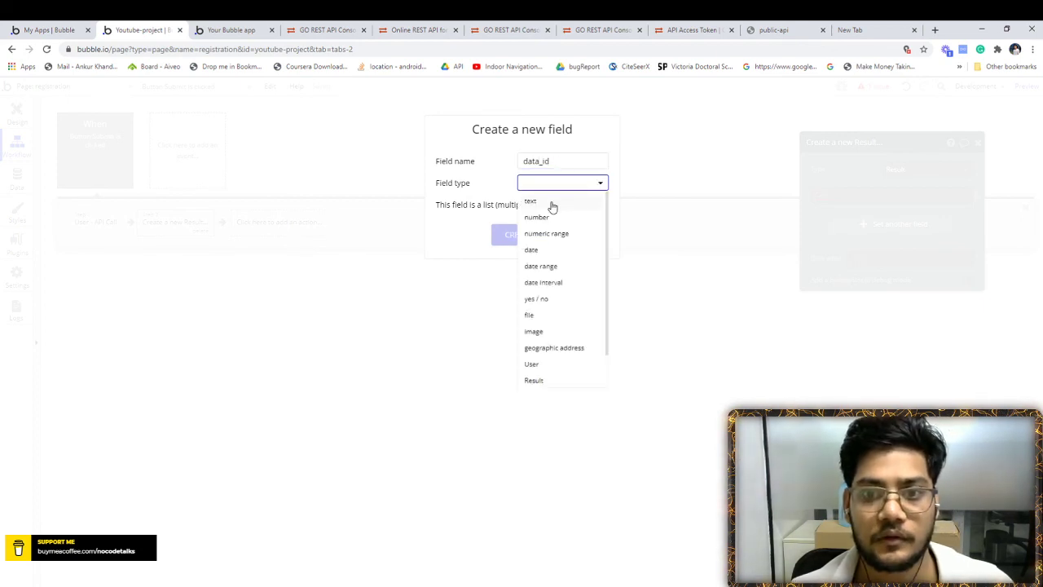
left_click(543, 216)
left_click(519, 235)
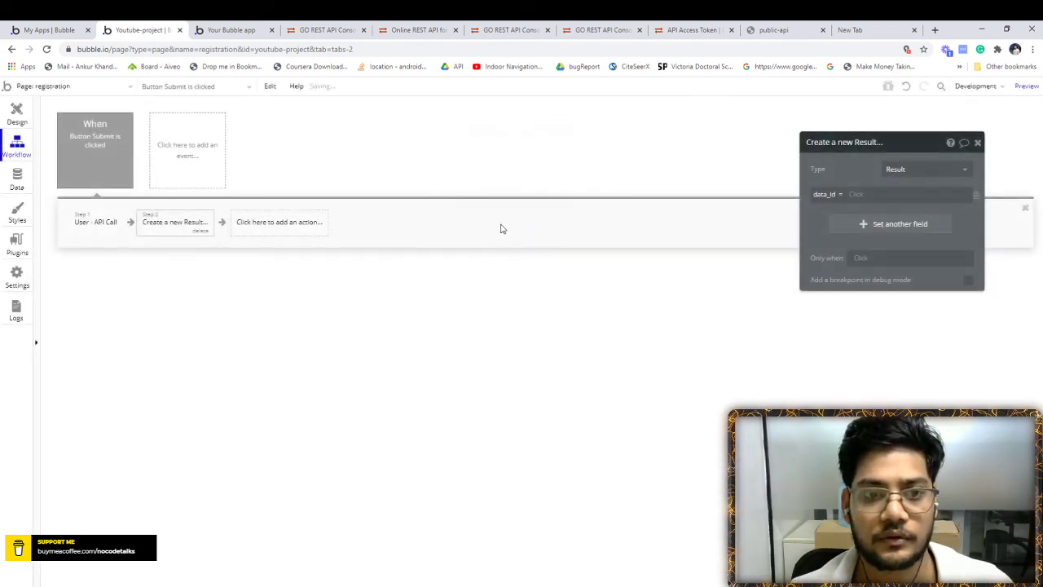
- Set data_id to the body id returned by step 1, User - API Call
left_click(856, 194)
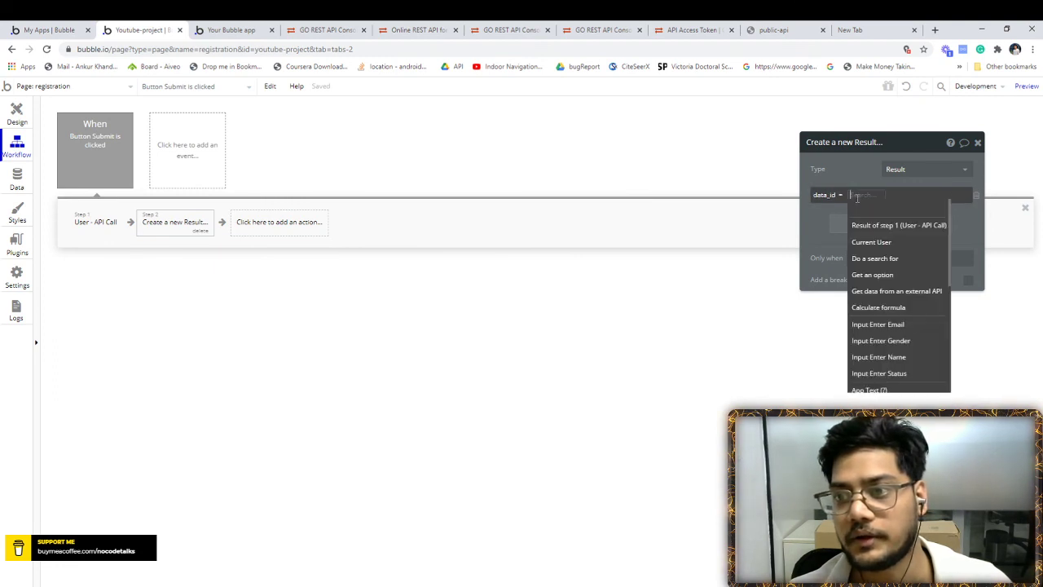
left_click(862, 225)
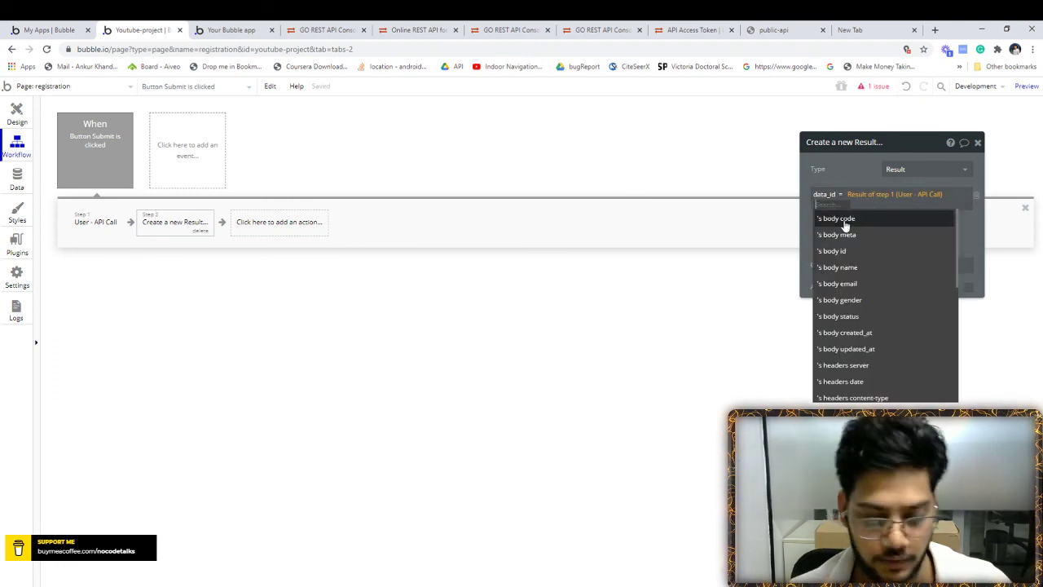
type("id")
left_click(844, 218)
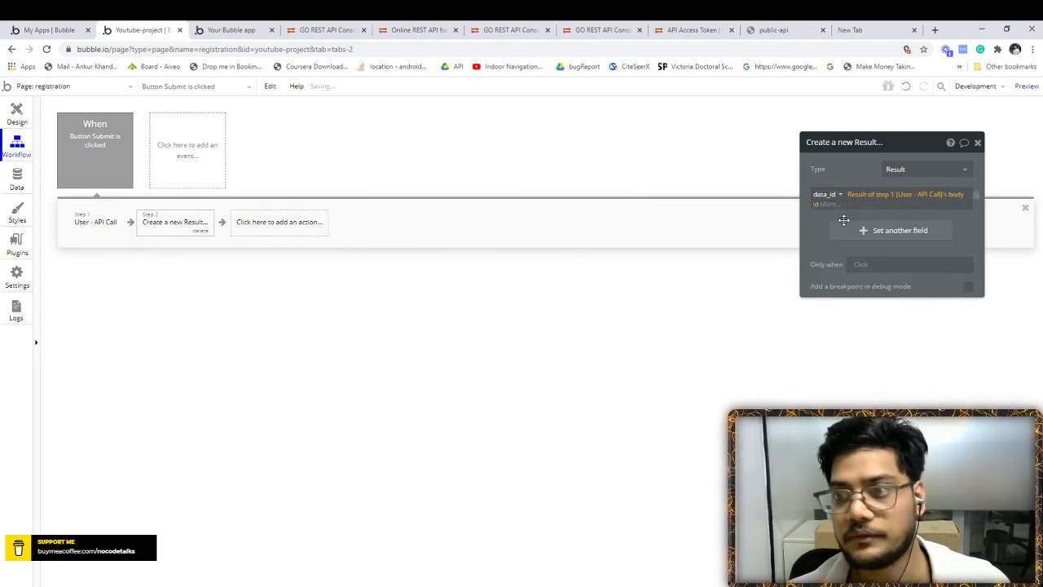
left_click(977, 144)
left_click(16, 114)
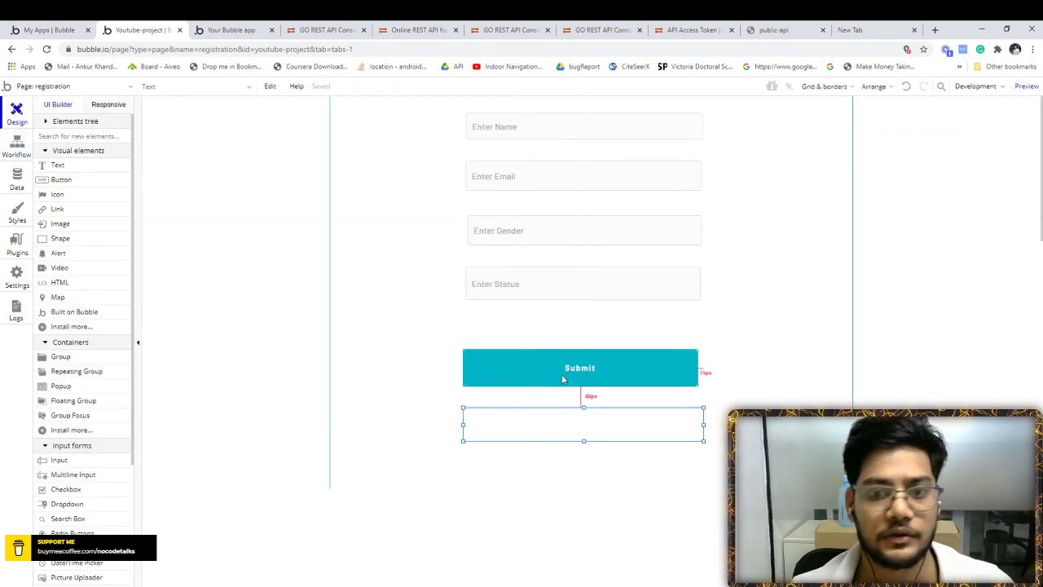
- Insert dynamic data 'Do a search for Results' into the empty text below Submit
double_click(549, 426)
left_click(1027, 194)
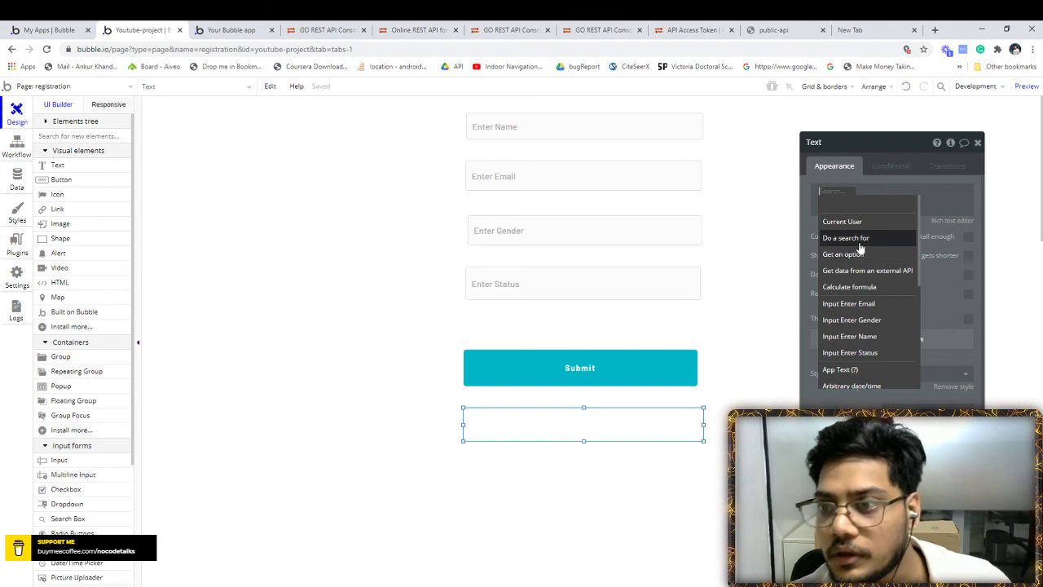
left_click(847, 238)
left_click(737, 169)
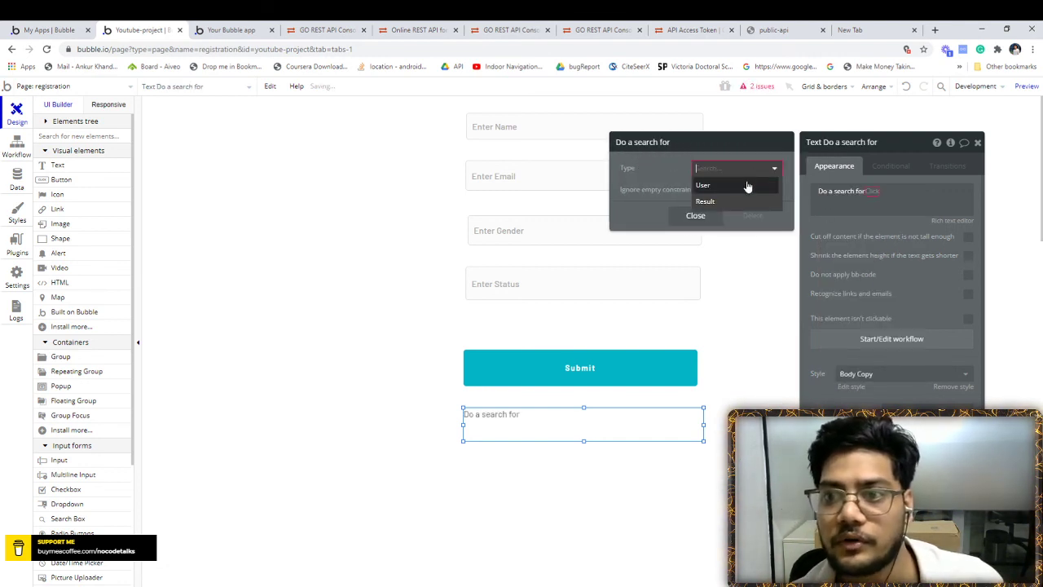
left_click(724, 198)
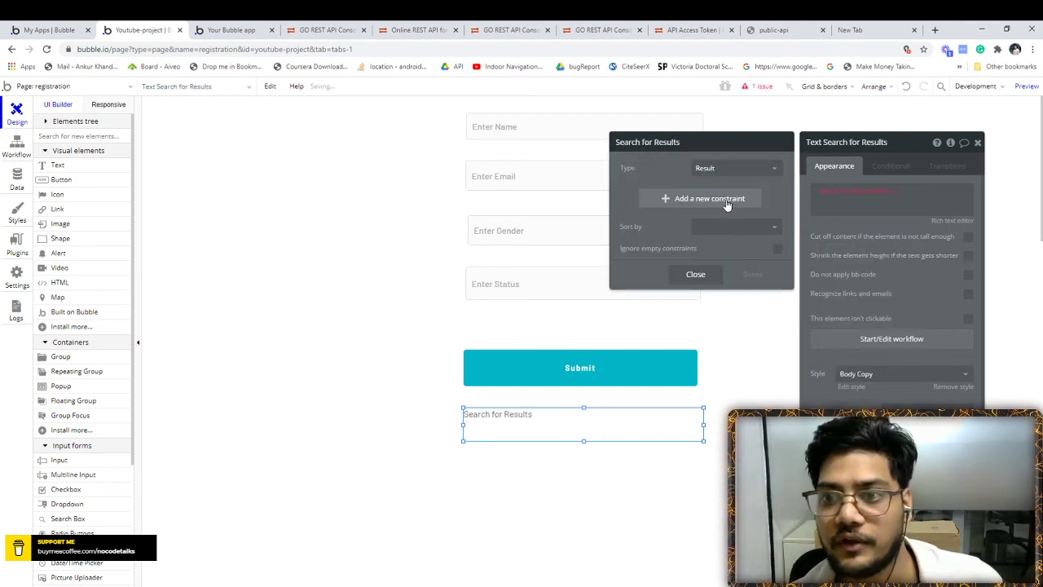
left_click(901, 193)
- Extend the expression to ':first item's data_id' and launch the registration page preview
left_click(886, 191)
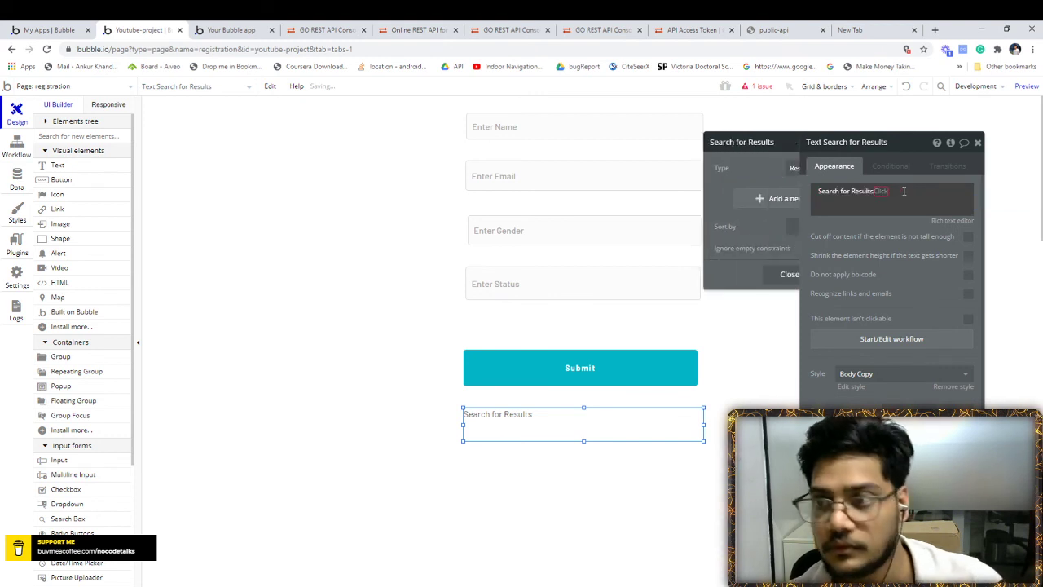
left_click(889, 194)
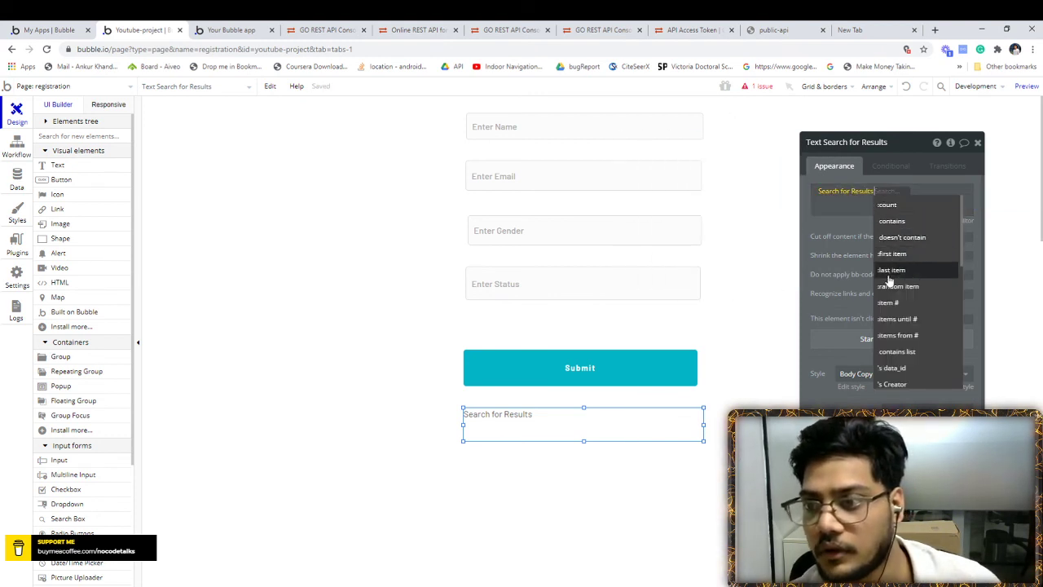
left_click(892, 253)
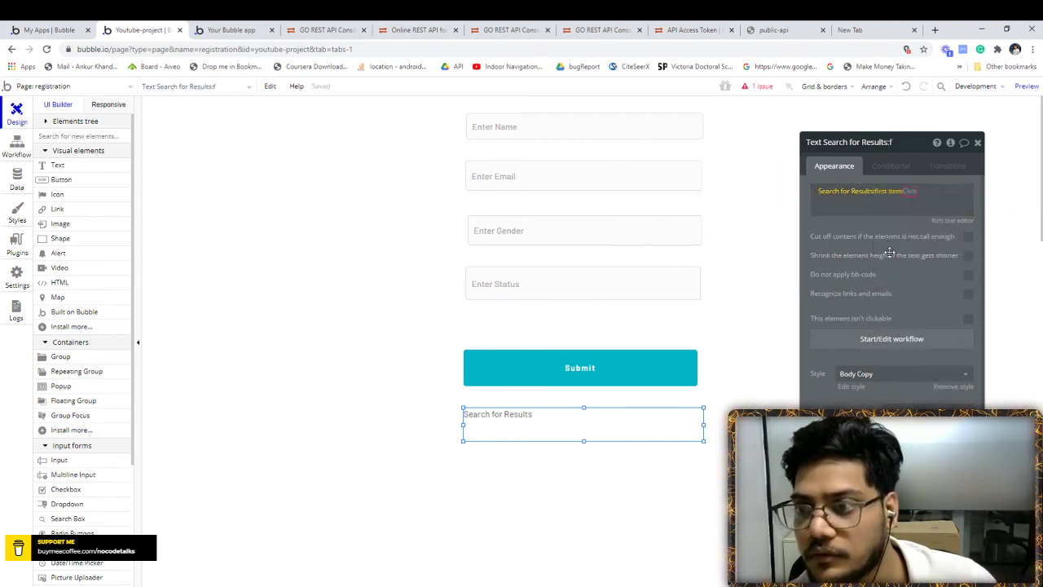
left_click(940, 207)
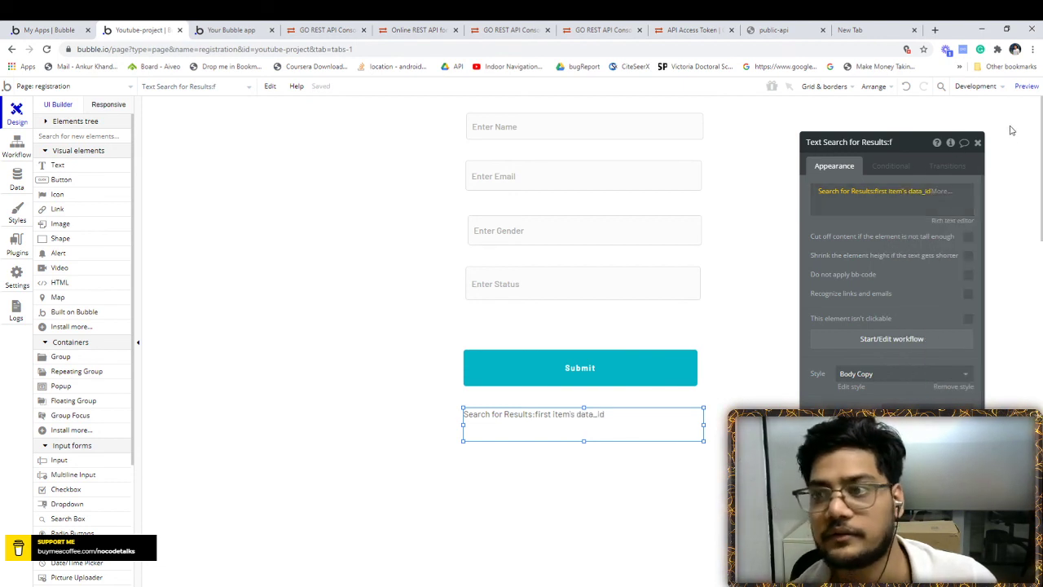
left_click(979, 144)
left_click(1025, 85)
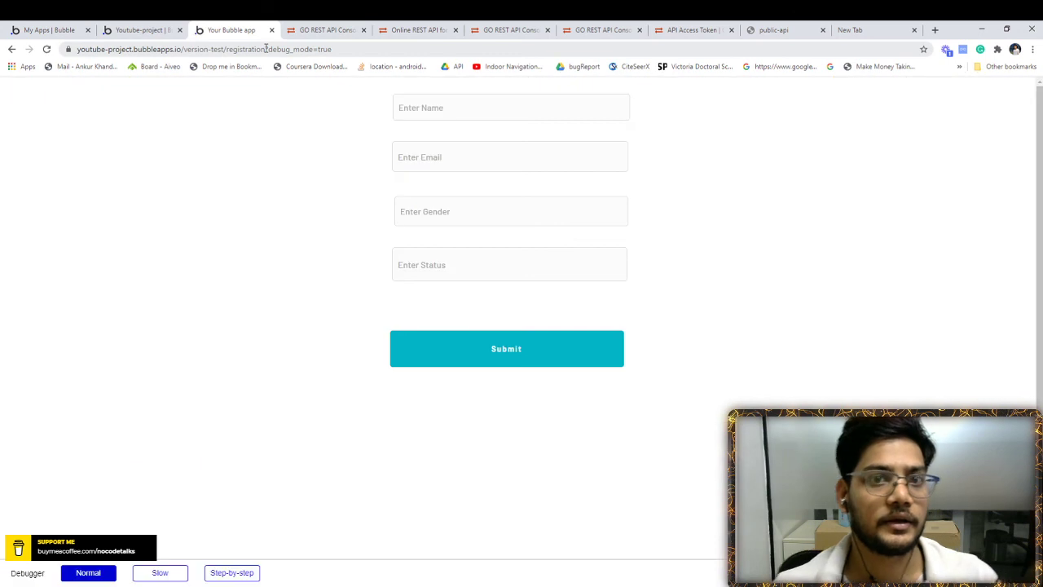
- Fill the preview form with a test name and email, gender Male and status Active
left_click(419, 107)
type("ANu")
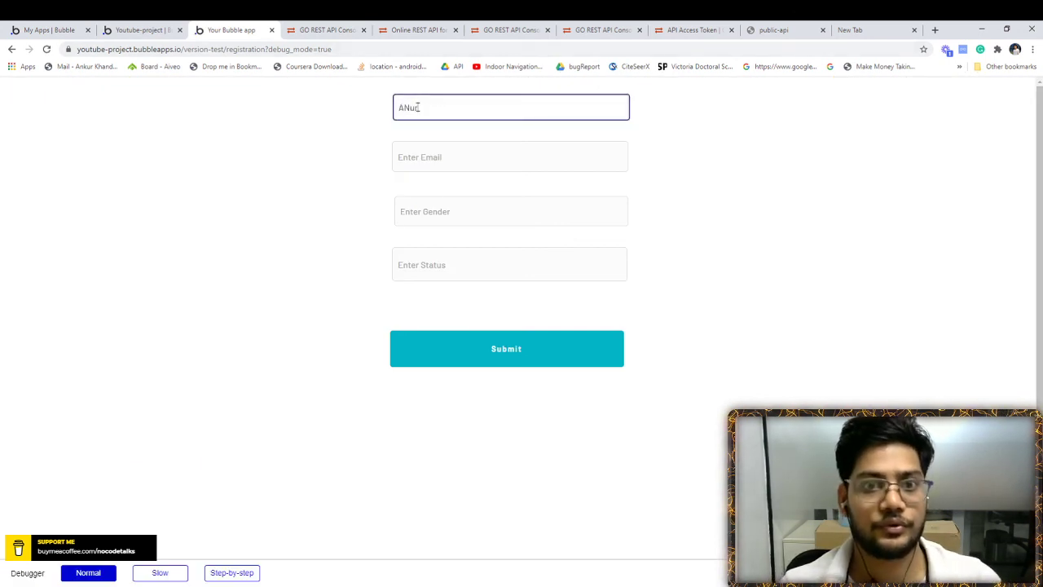
key("Tab")
type("ankur")
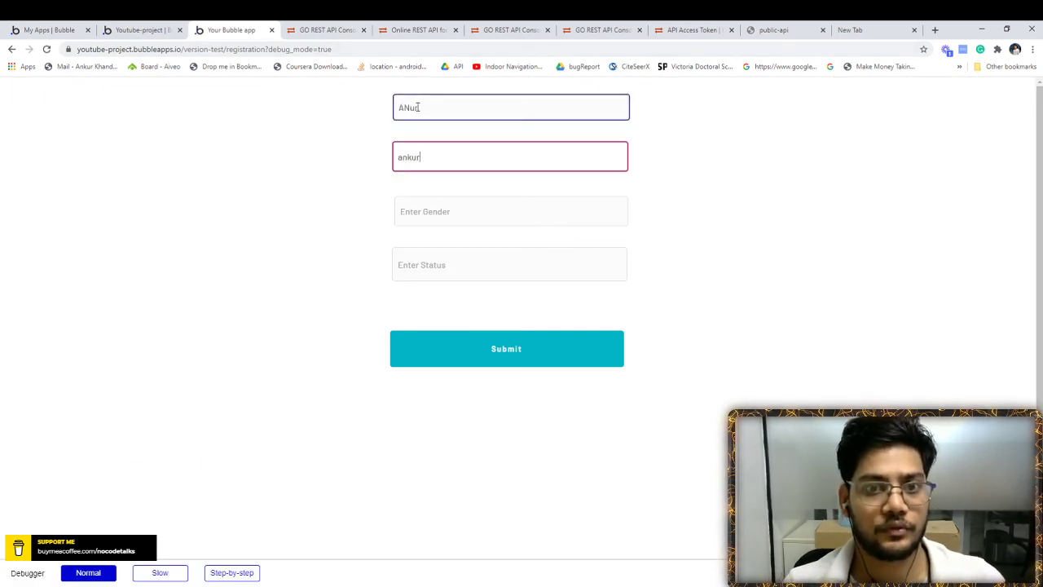
type("@g")
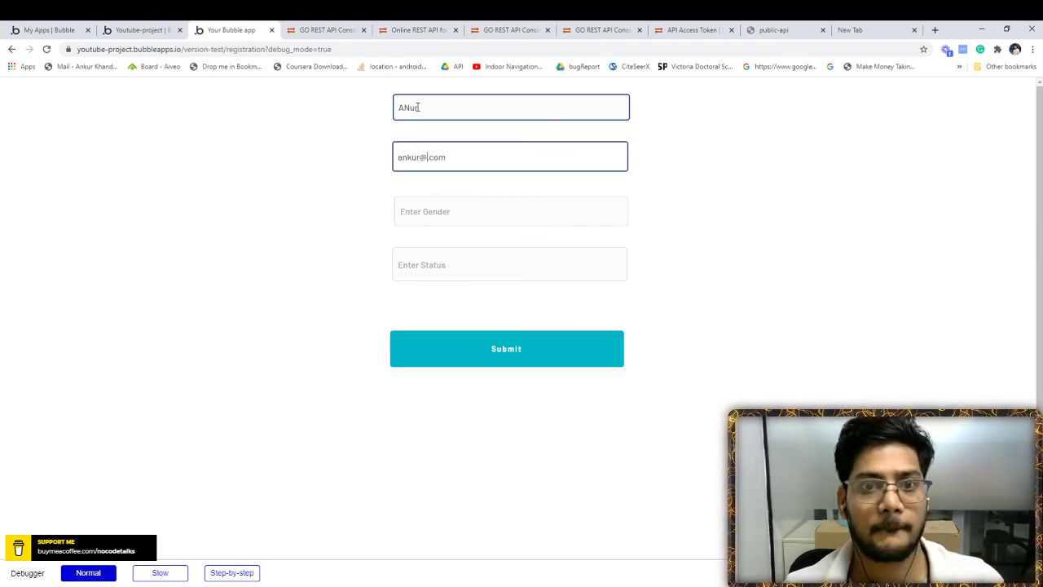
type("st")
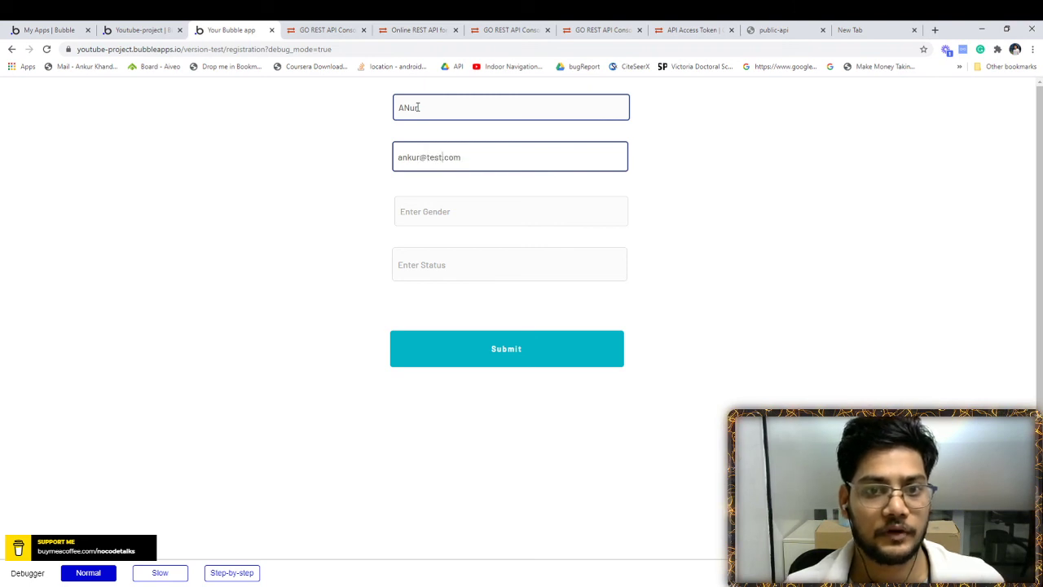
left_click(422, 154)
key("BackSpace")
key("BackSpace")
key("BackSpace")
key("BackSpace")
key("BackSpace")
type("test2")
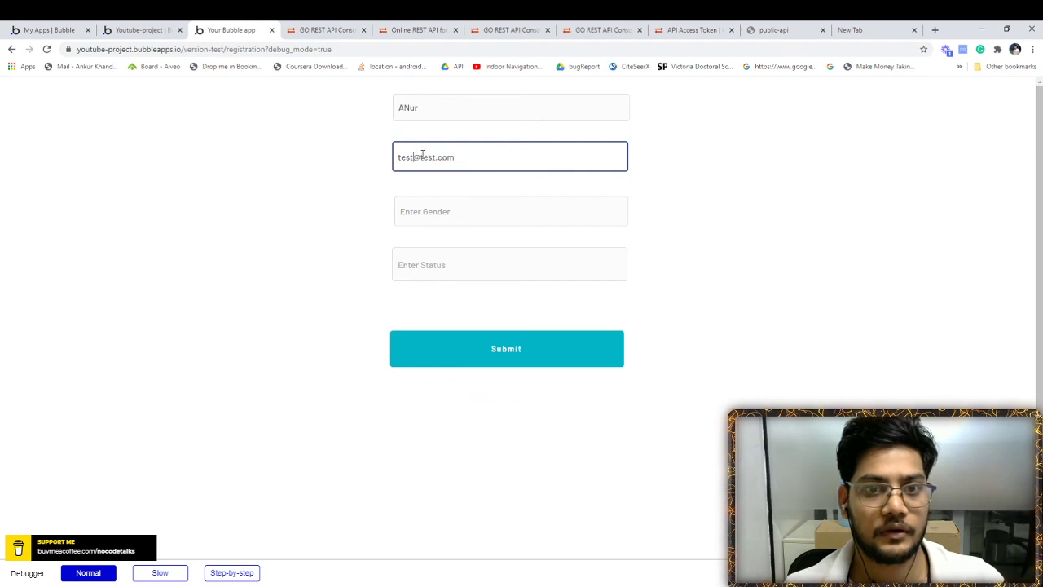
left_click(432, 210)
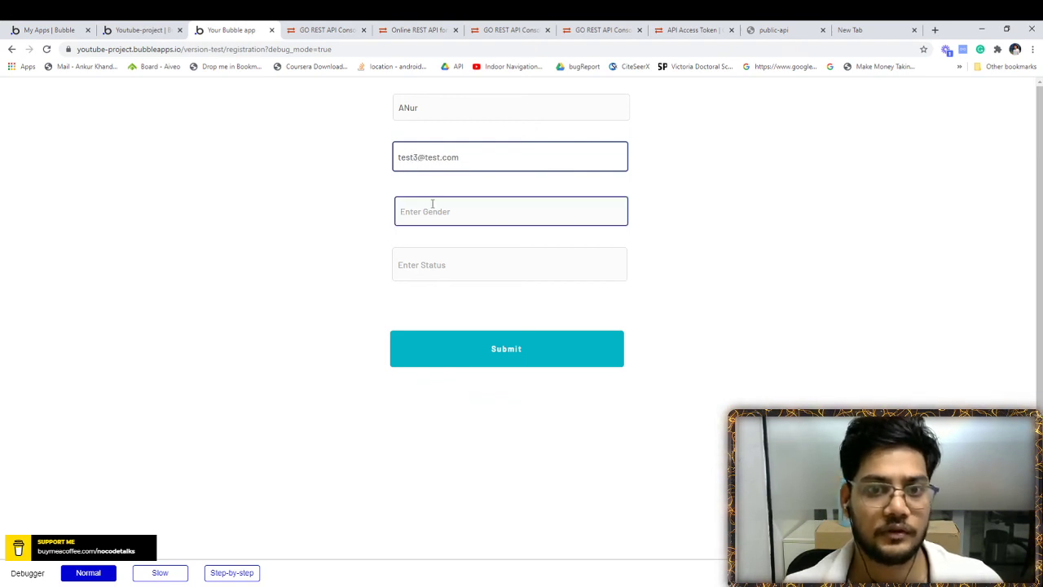
type("Male")
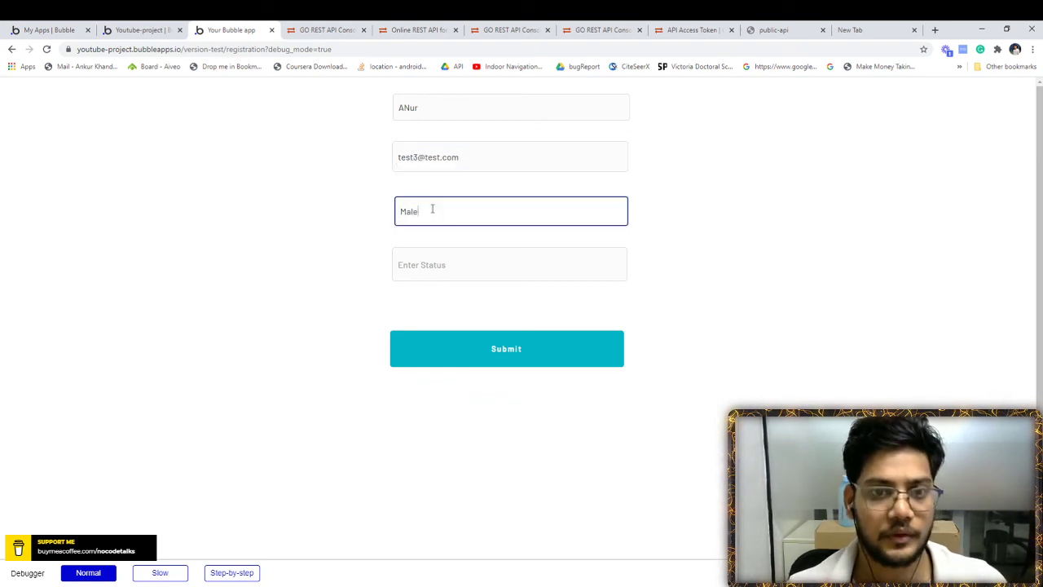
key("Tab")
type("A")
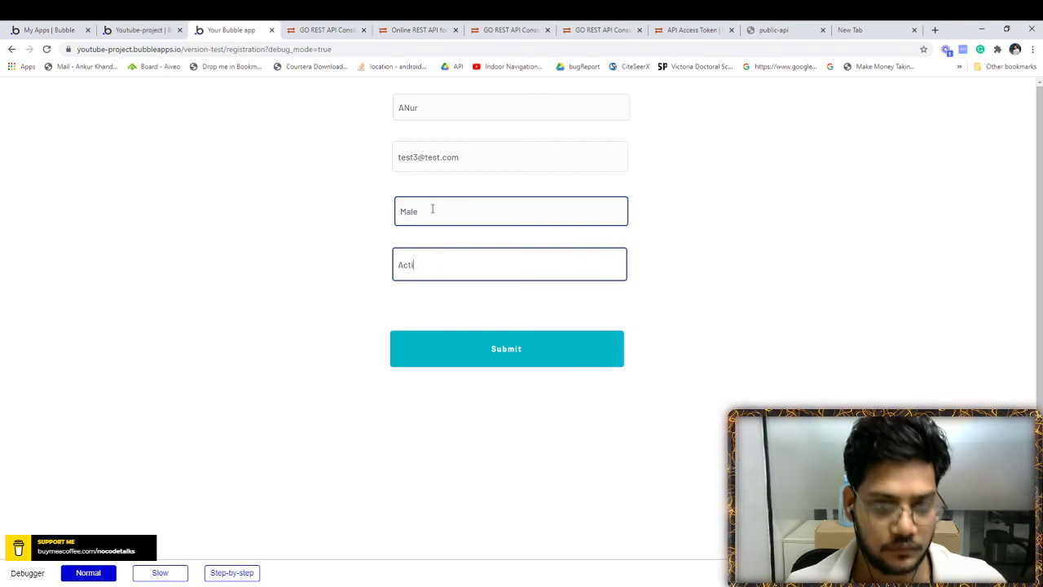
- Submit the registration, check the returned user id below Submit, and return to the editor
left_click(483, 351)
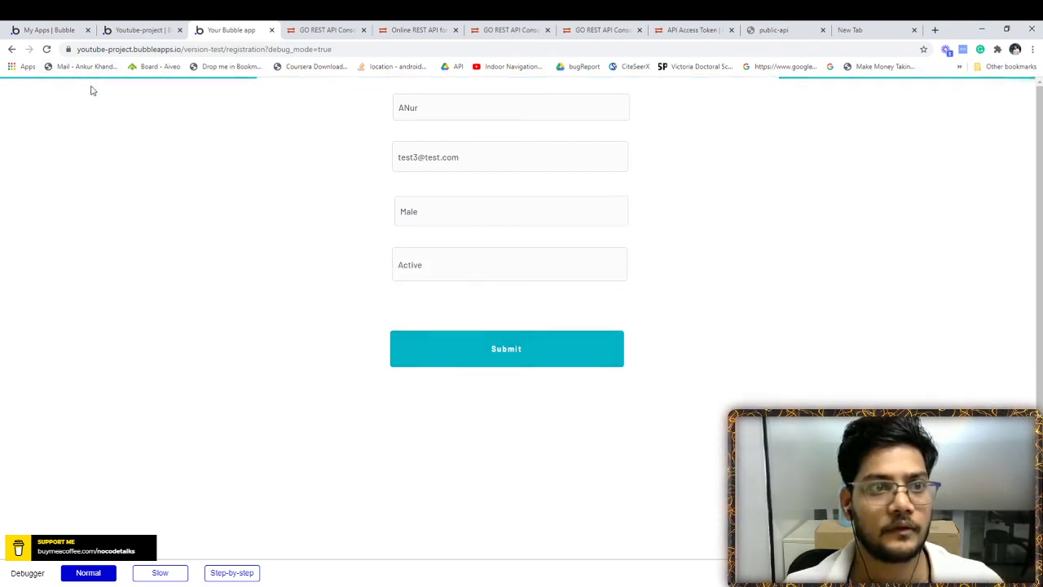
double_click(397, 394)
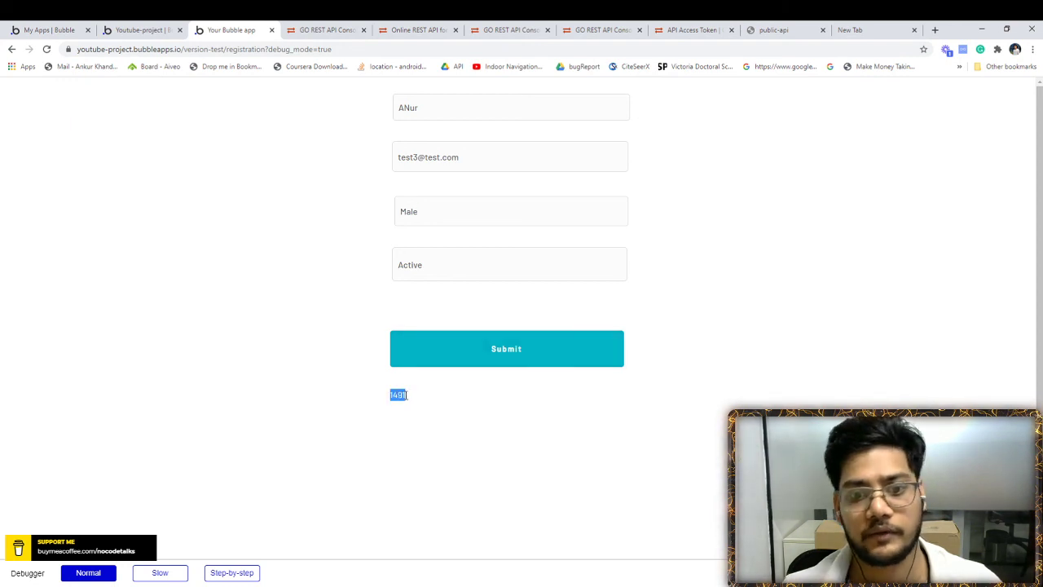
left_click(142, 29)
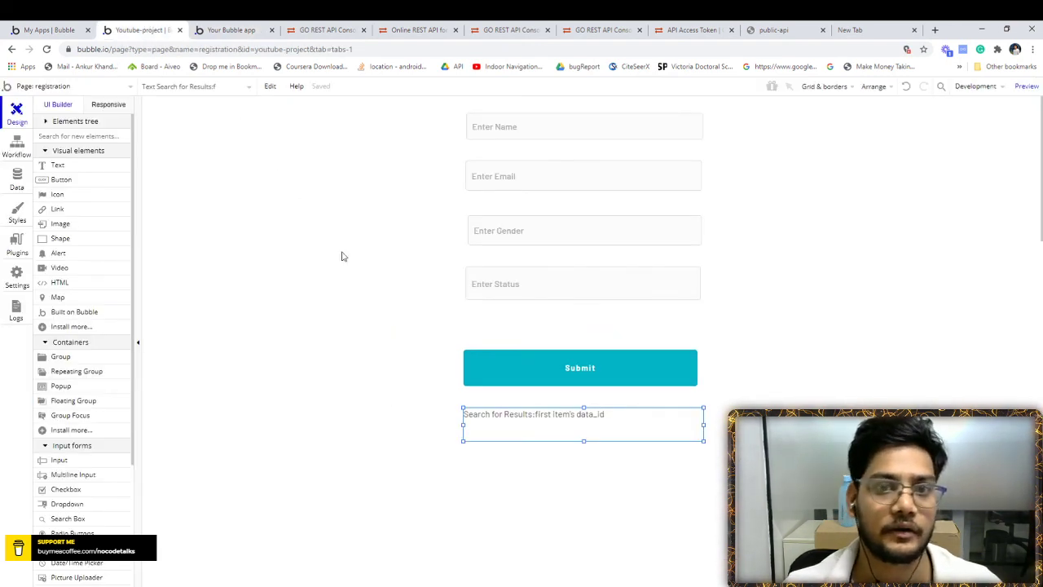
left_click(260, 272)
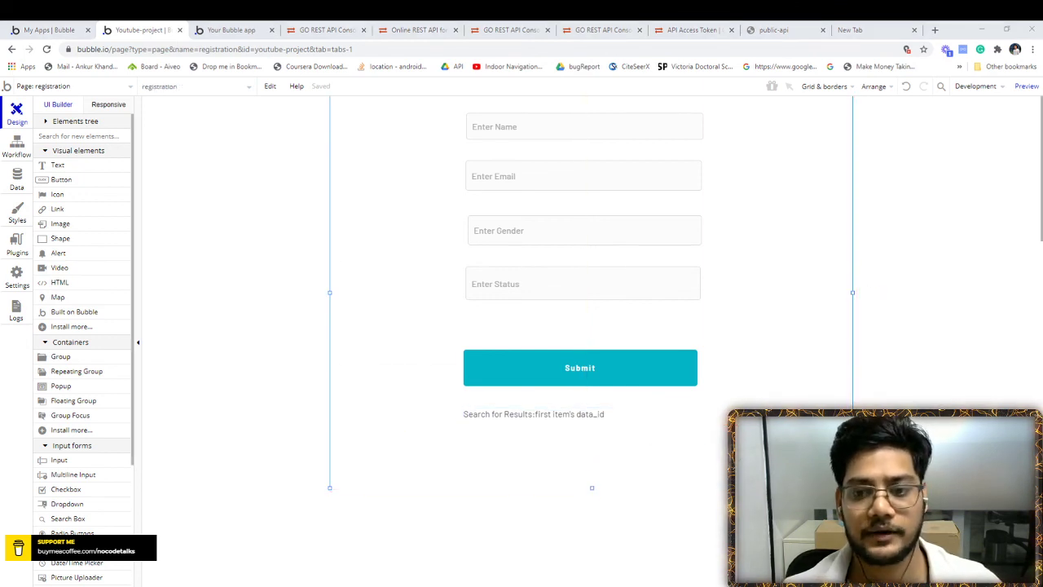